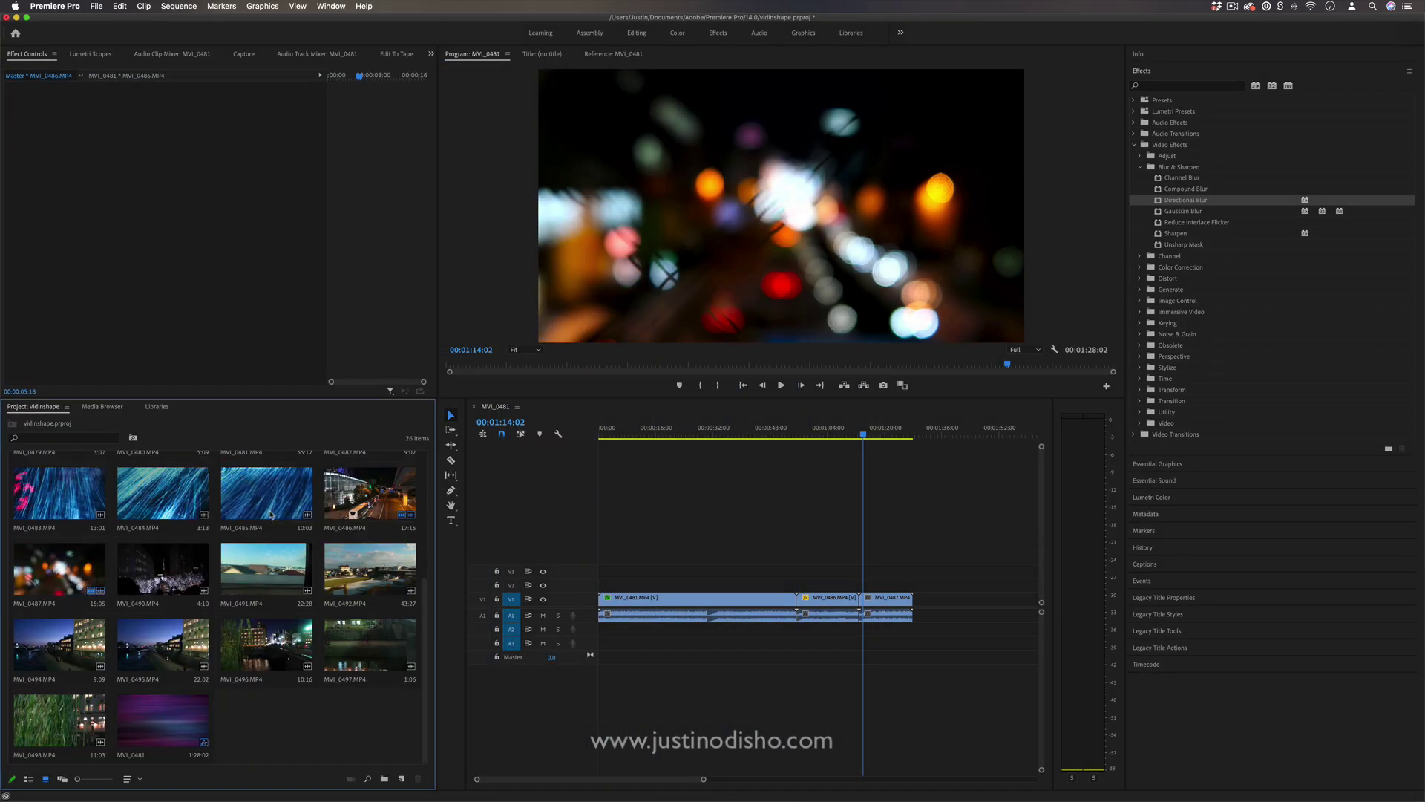
Browse the bin, selecting MVI_0477.MP4 and then MVI_0491.MP4, then clear the selection
{"action": "scroll", "coordinate": [248, 624], "scroll_direction": "up", "scroll_amount": 4}
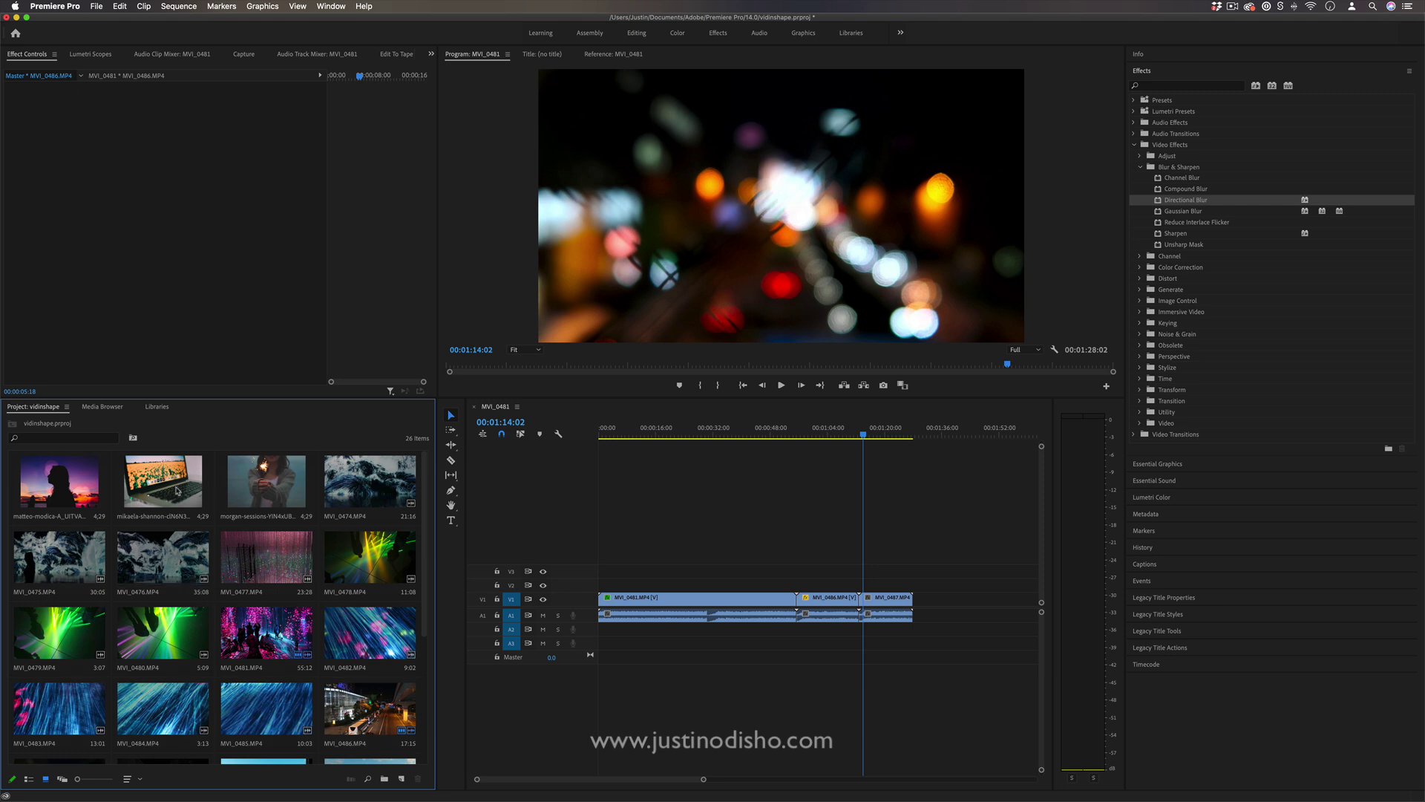
{"action": "left_click", "coordinate": [251, 555]}
{"action": "scroll", "coordinate": [252, 579], "scroll_direction": "down", "scroll_amount": 5}
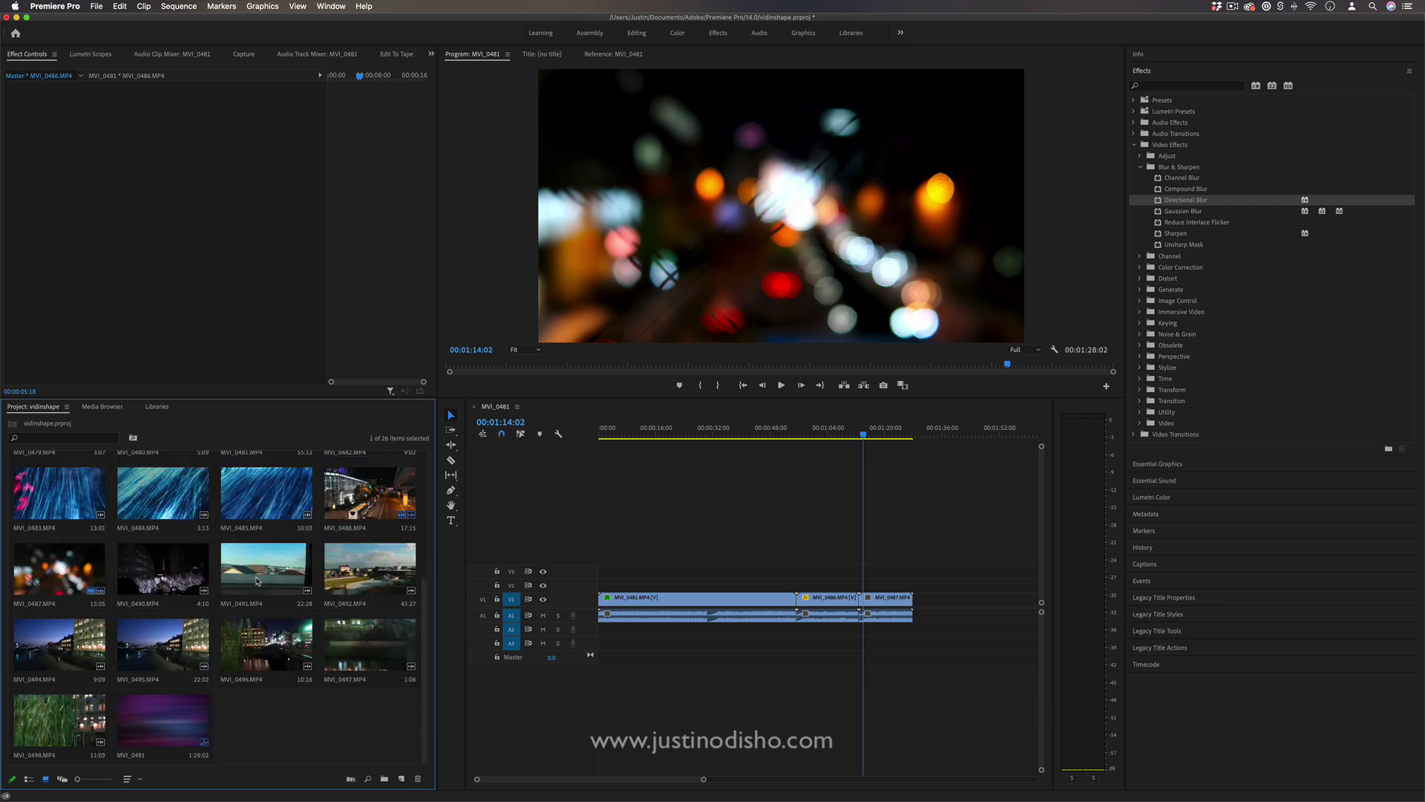
{"action": "left_click", "coordinate": [251, 582]}
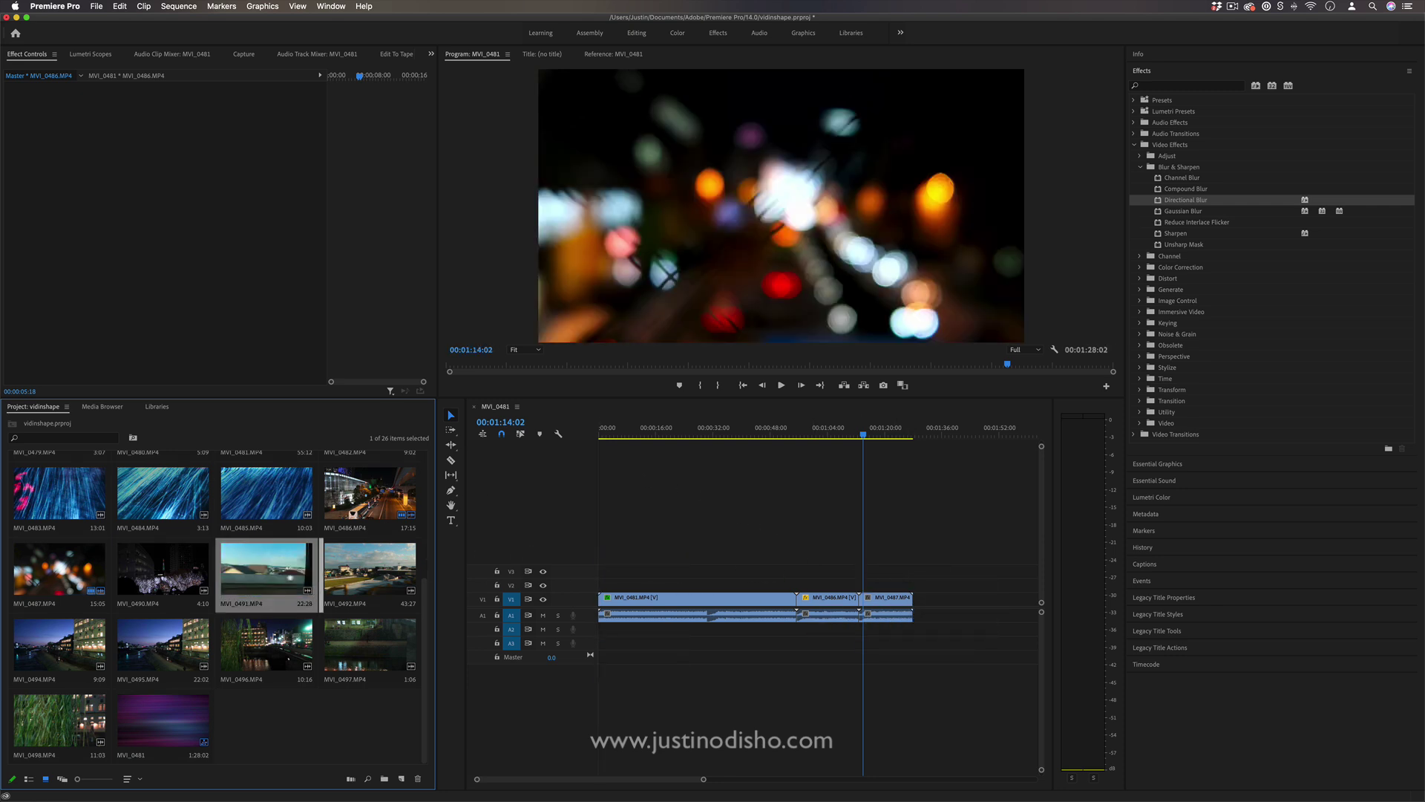
{"action": "left_click", "coordinate": [213, 527]}
{"action": "scroll", "coordinate": [214, 527], "scroll_direction": "up", "scroll_amount": 5}
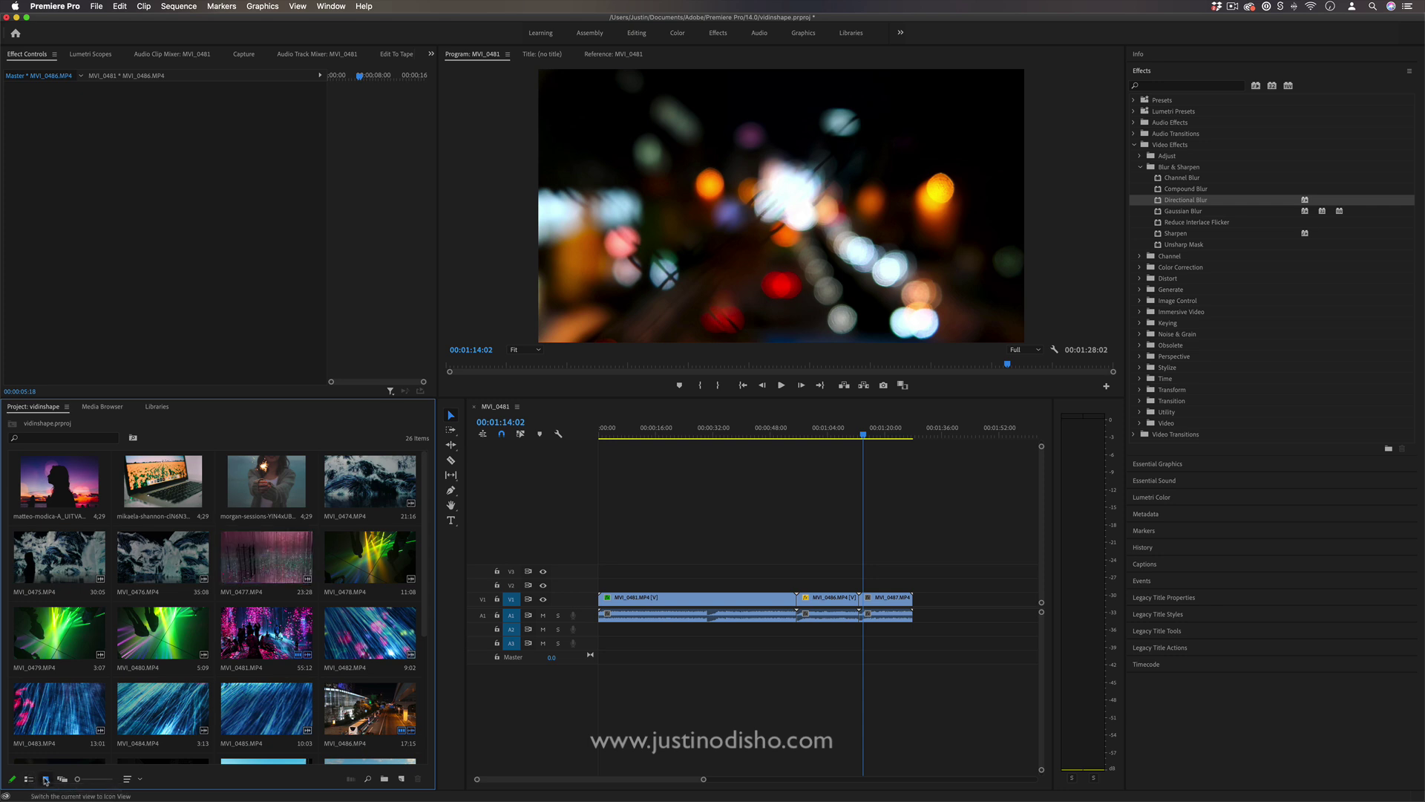
Compare the bin in List View and Icon View, scrolling through the clips
{"action": "scroll", "coordinate": [205, 681], "scroll_direction": "down", "scroll_amount": 3}
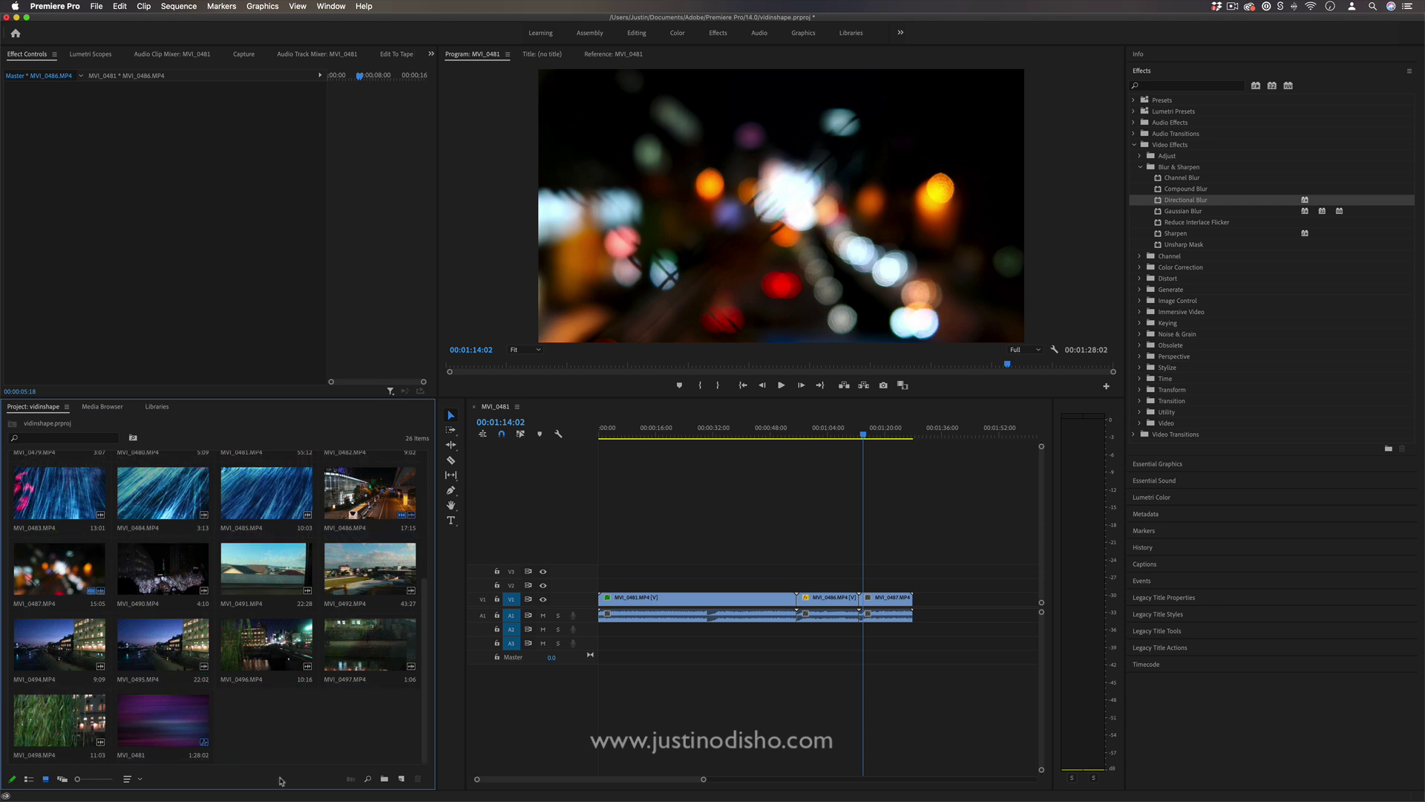
{"action": "left_click", "coordinate": [29, 779]}
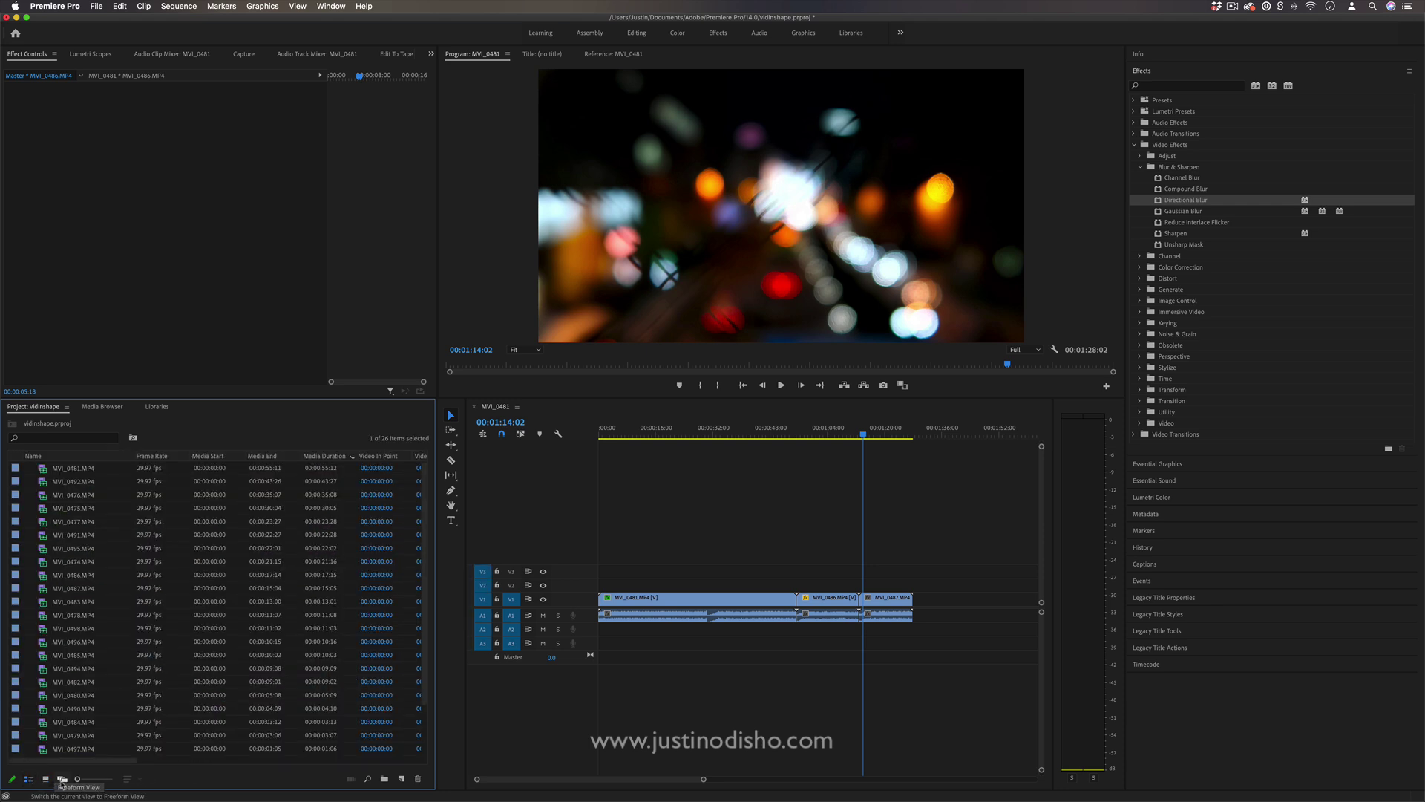
{"action": "left_click", "coordinate": [62, 778]}
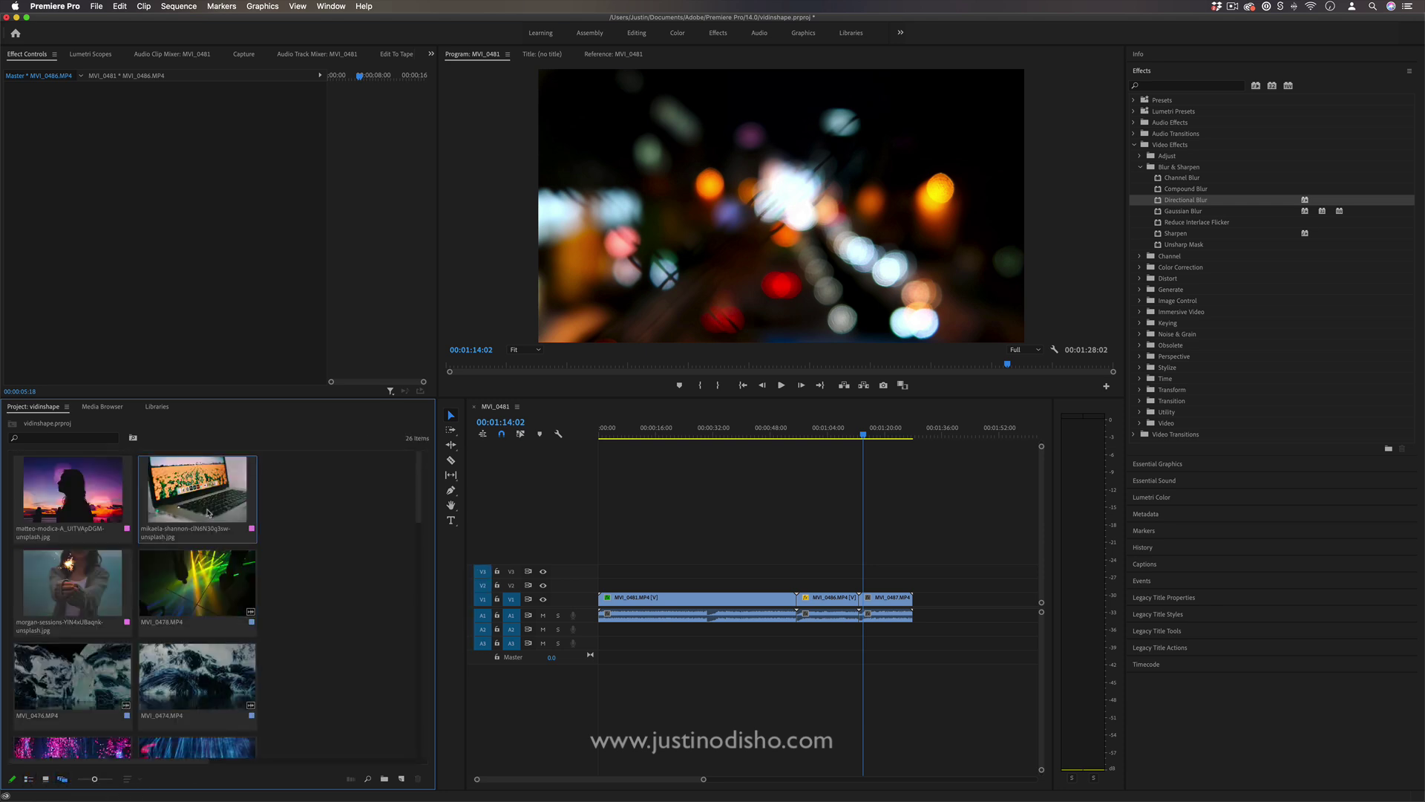
{"action": "scroll", "coordinate": [284, 726], "scroll_direction": "down", "scroll_amount": 5}
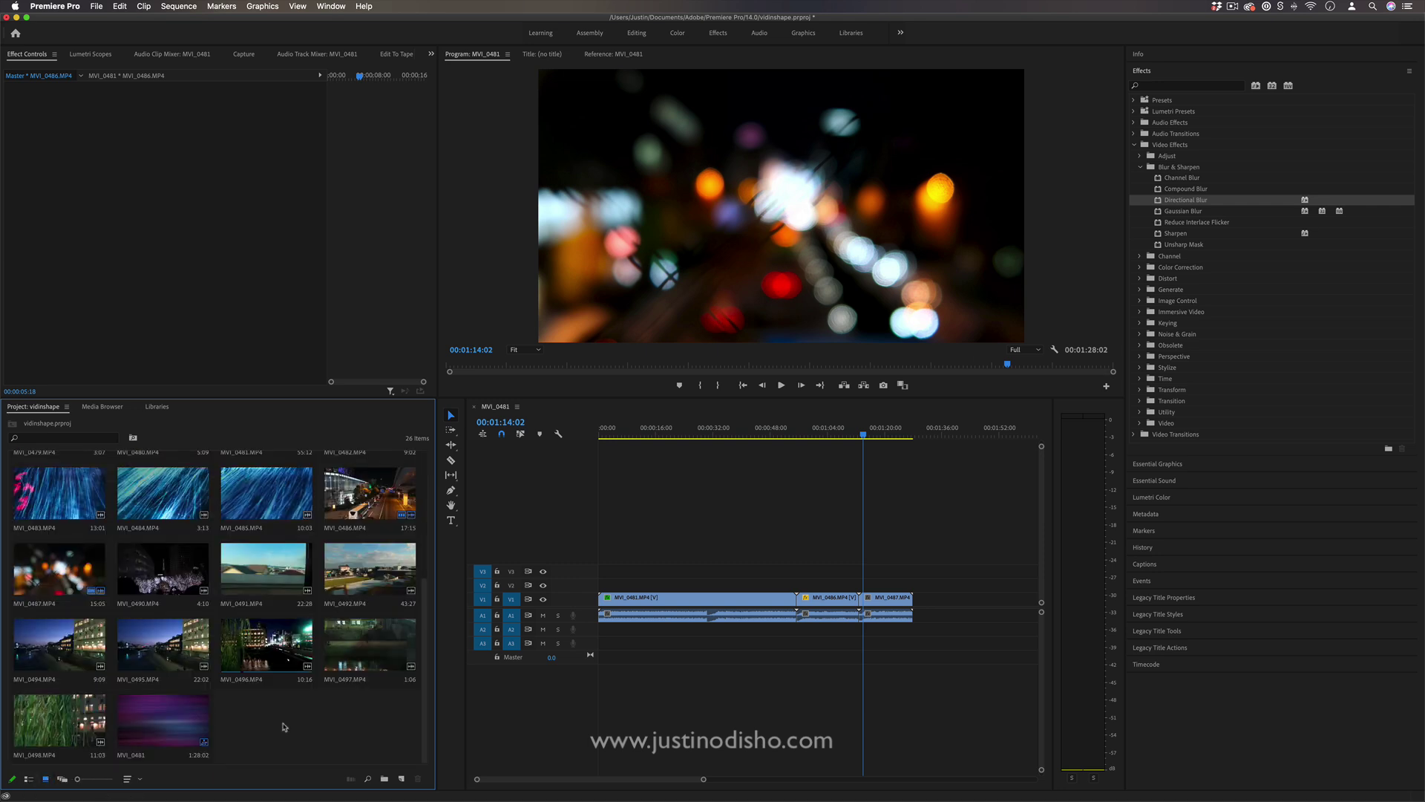
{"action": "scroll", "coordinate": [282, 723], "scroll_direction": "up", "scroll_amount": 3}
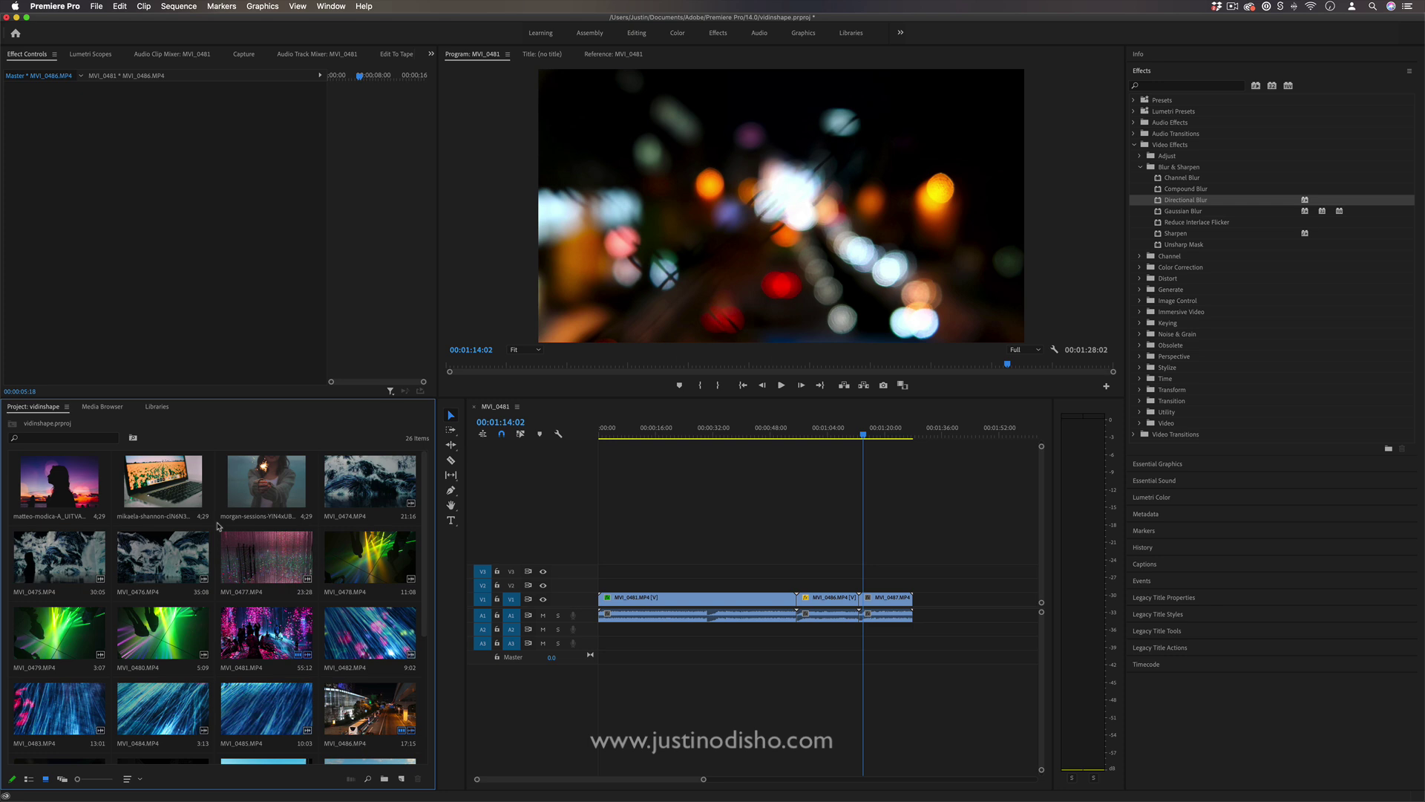
Load MVI_0481.MP4 in the Source monitor and scrub it from the first frame to 00:00:05:14
{"action": "double_click", "coordinate": [270, 635]}
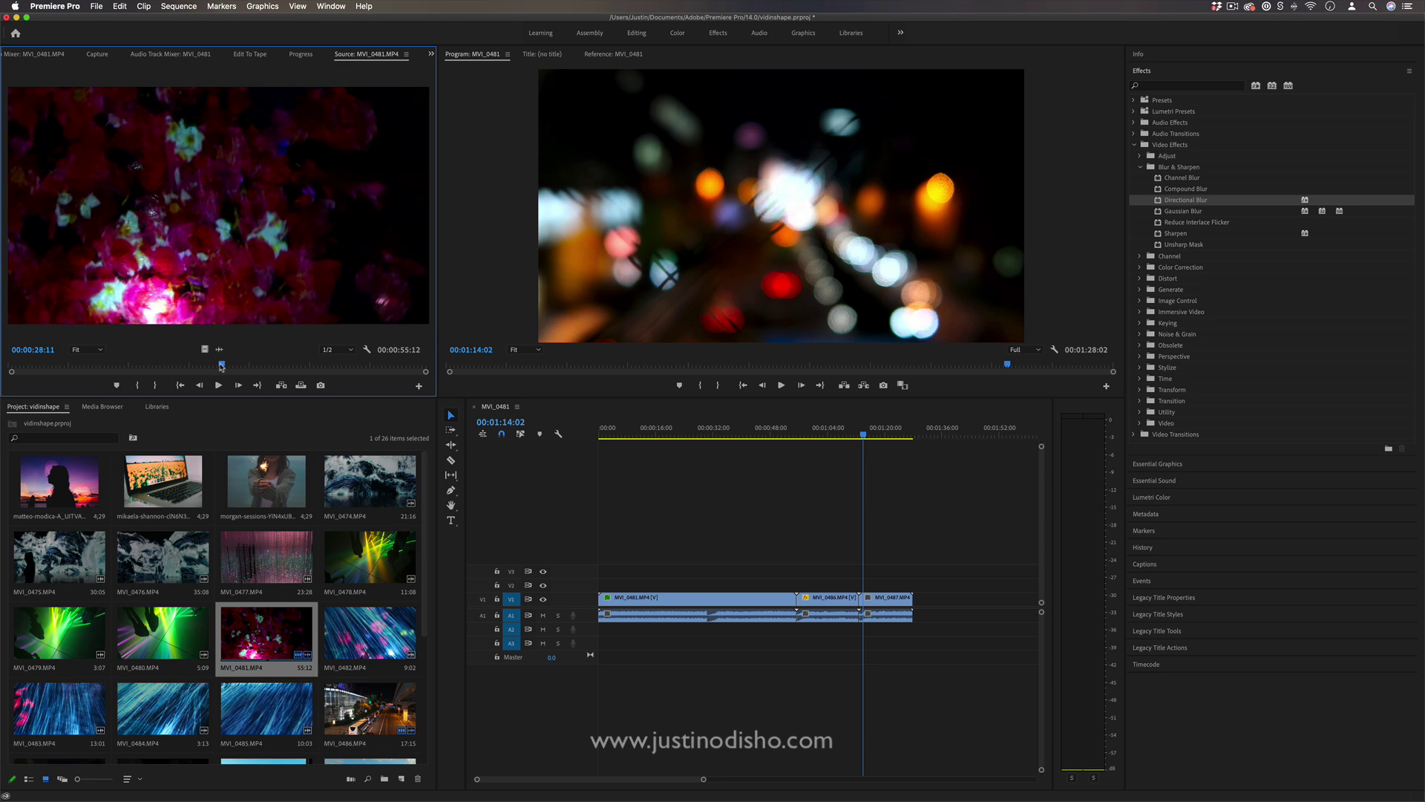
{"action": "left_click_drag", "start_coordinate": [221, 366], "coordinate": [9, 366]}
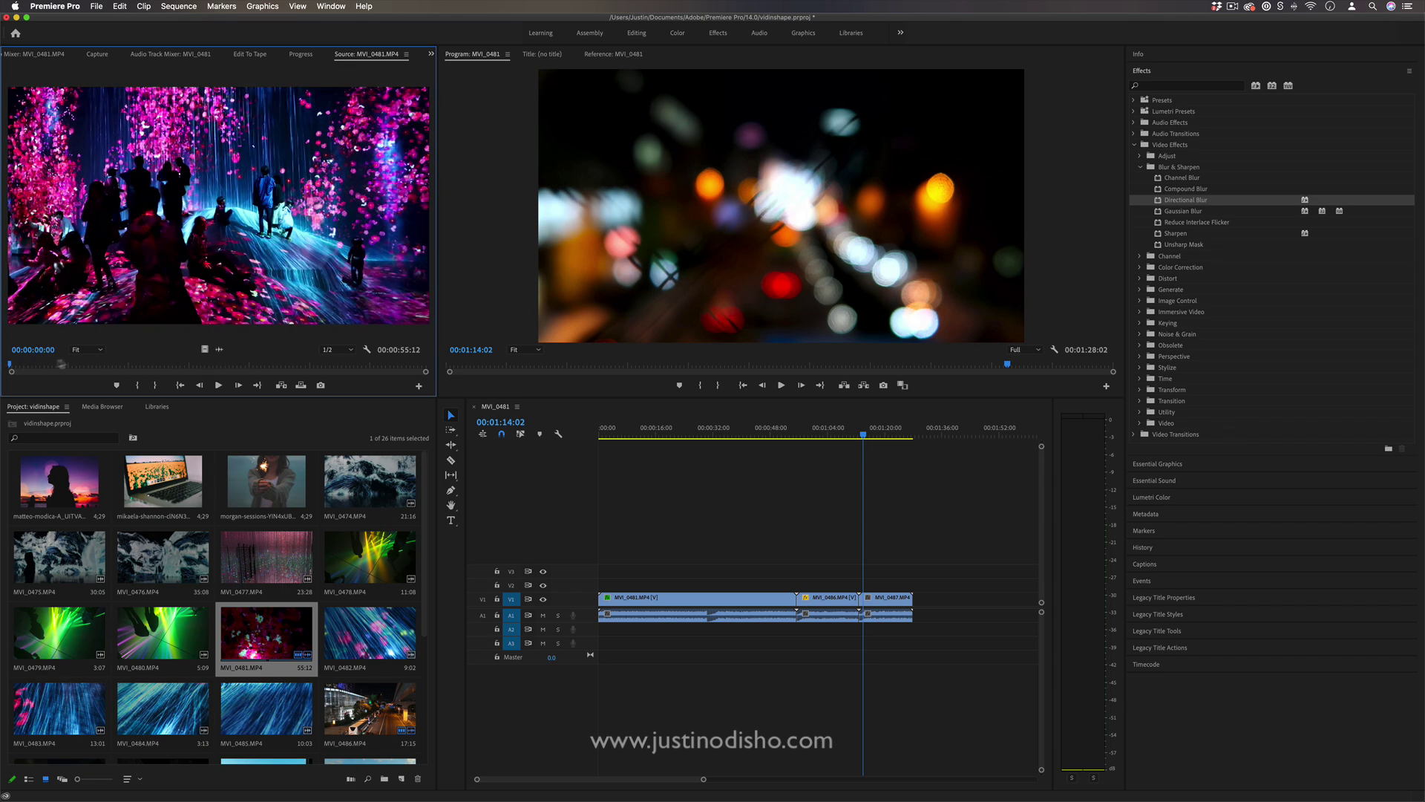
{"action": "left_click", "coordinate": [49, 365]}
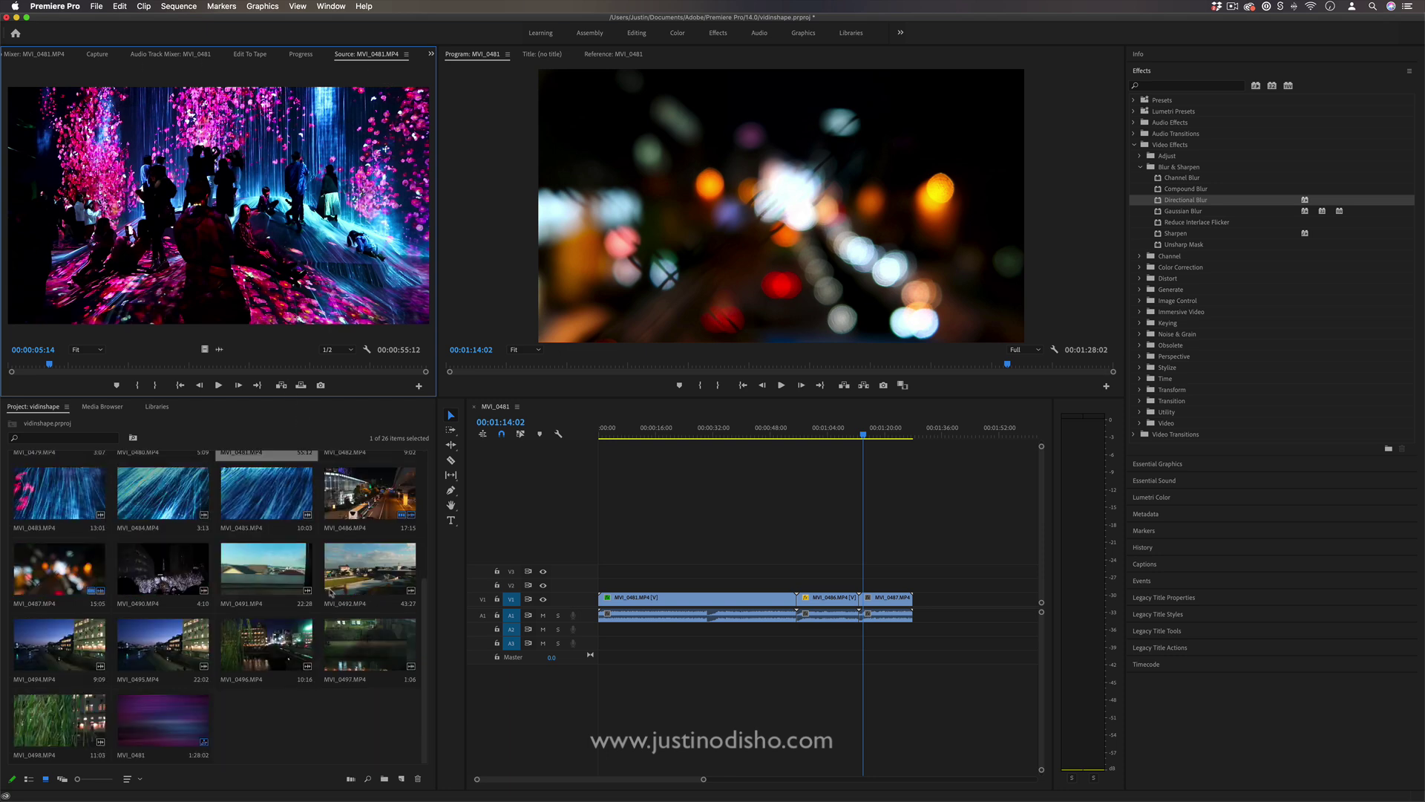
Load MVI_0491.MP4, park its preview at 00:00:09:03, then deselect it in the bin
{"action": "scroll", "coordinate": [215, 594], "scroll_direction": "down", "scroll_amount": 3}
{"action": "double_click", "coordinate": [294, 567]}
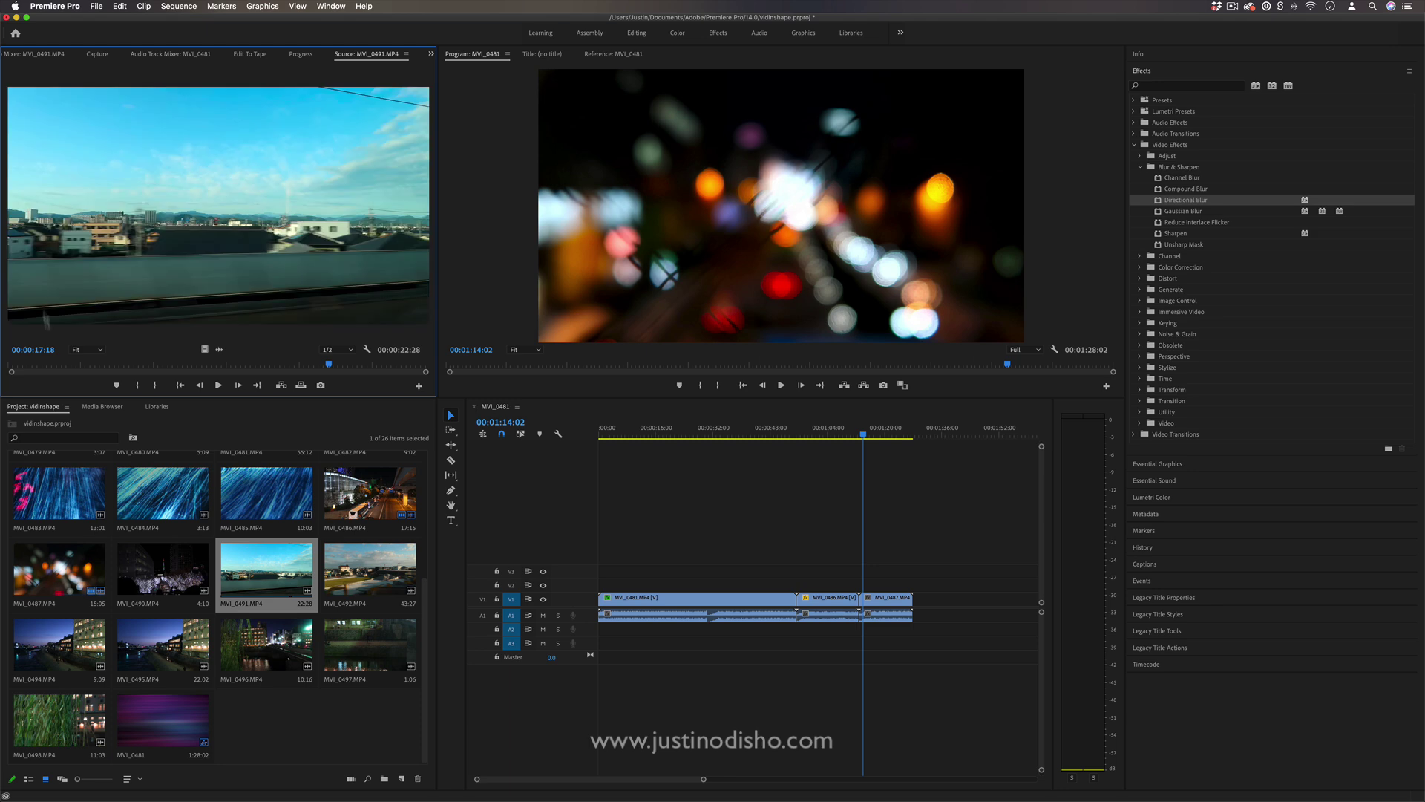
{"action": "left_click", "coordinate": [175, 364]}
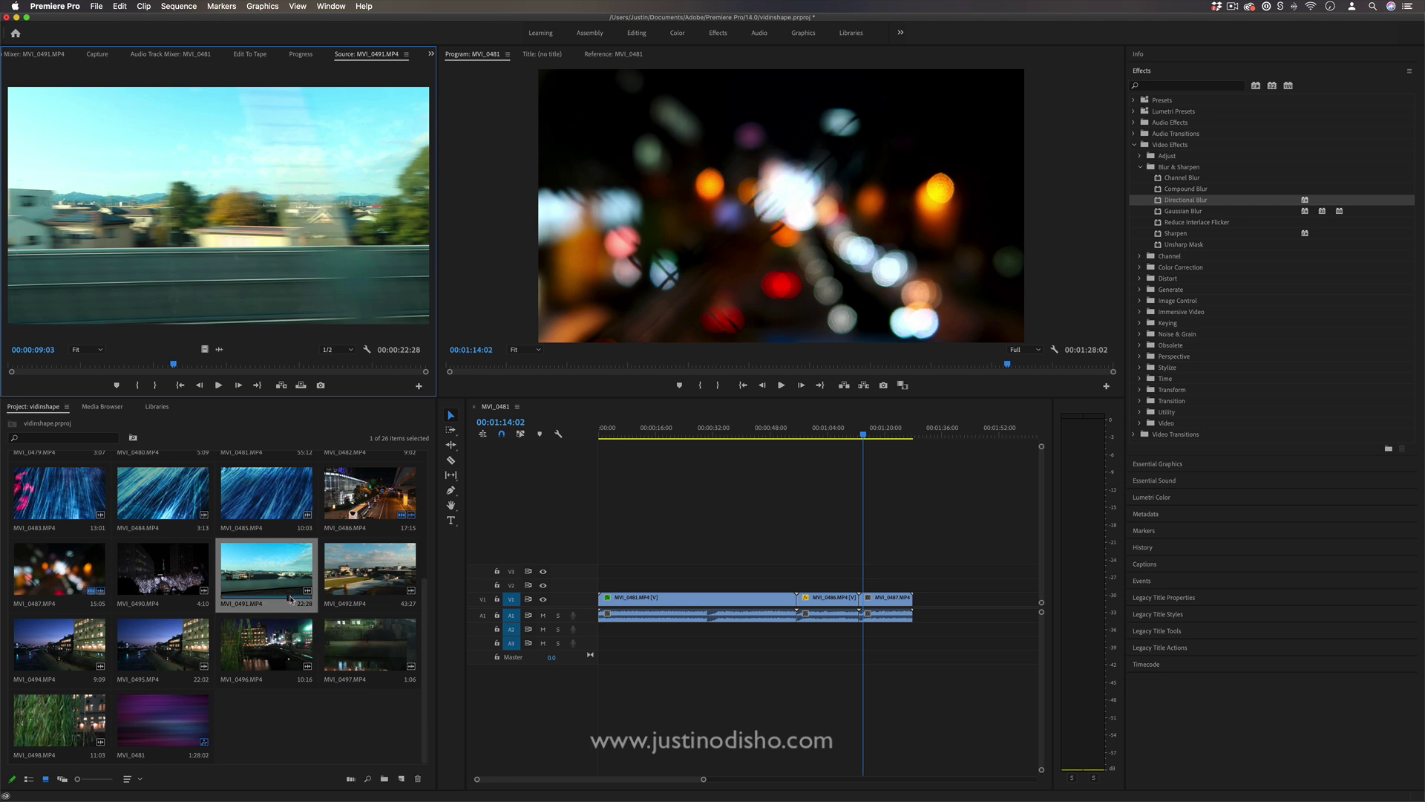
{"action": "left_click", "coordinate": [289, 598]}
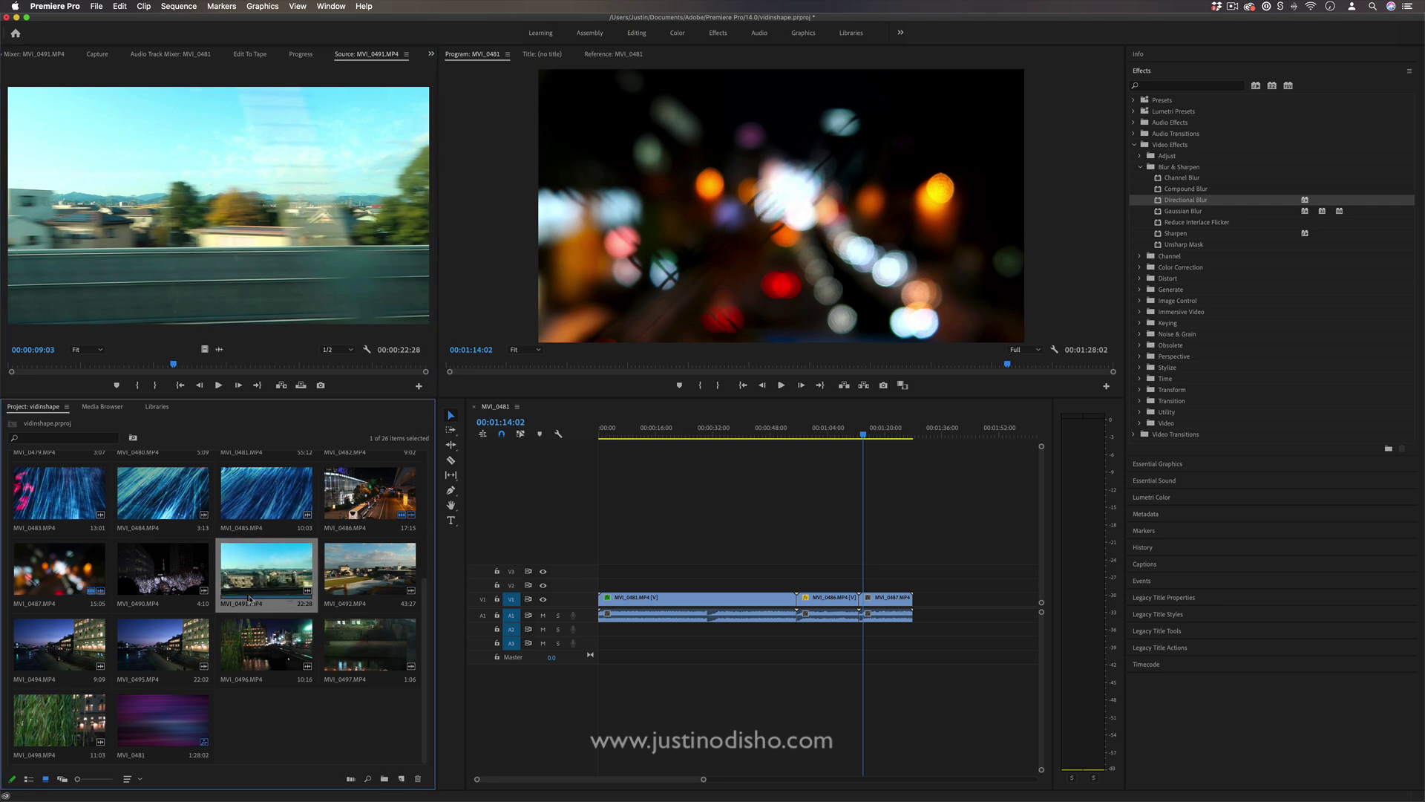
{"action": "left_click", "coordinate": [268, 610]}
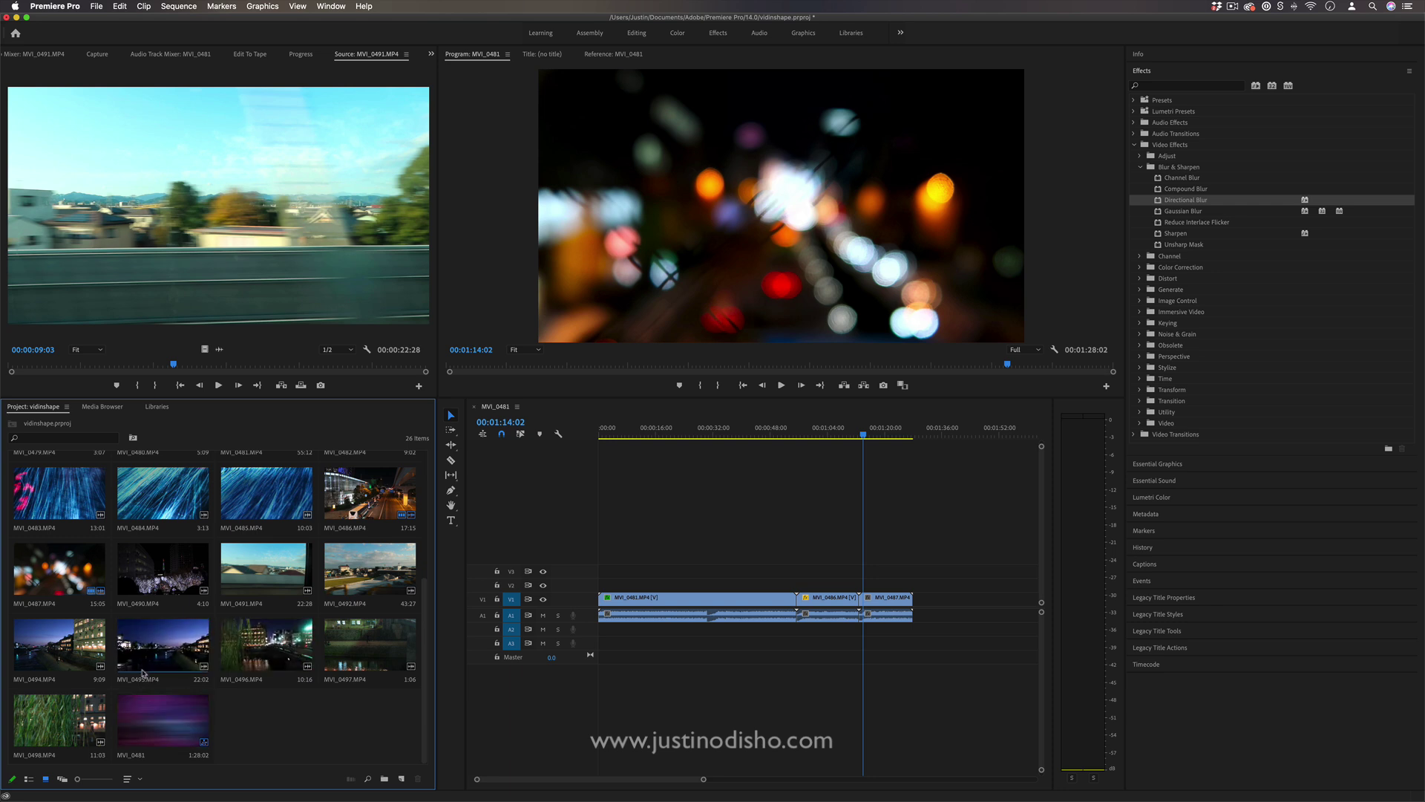
{"action": "scroll", "coordinate": [150, 665], "scroll_direction": "up", "scroll_amount": 3}
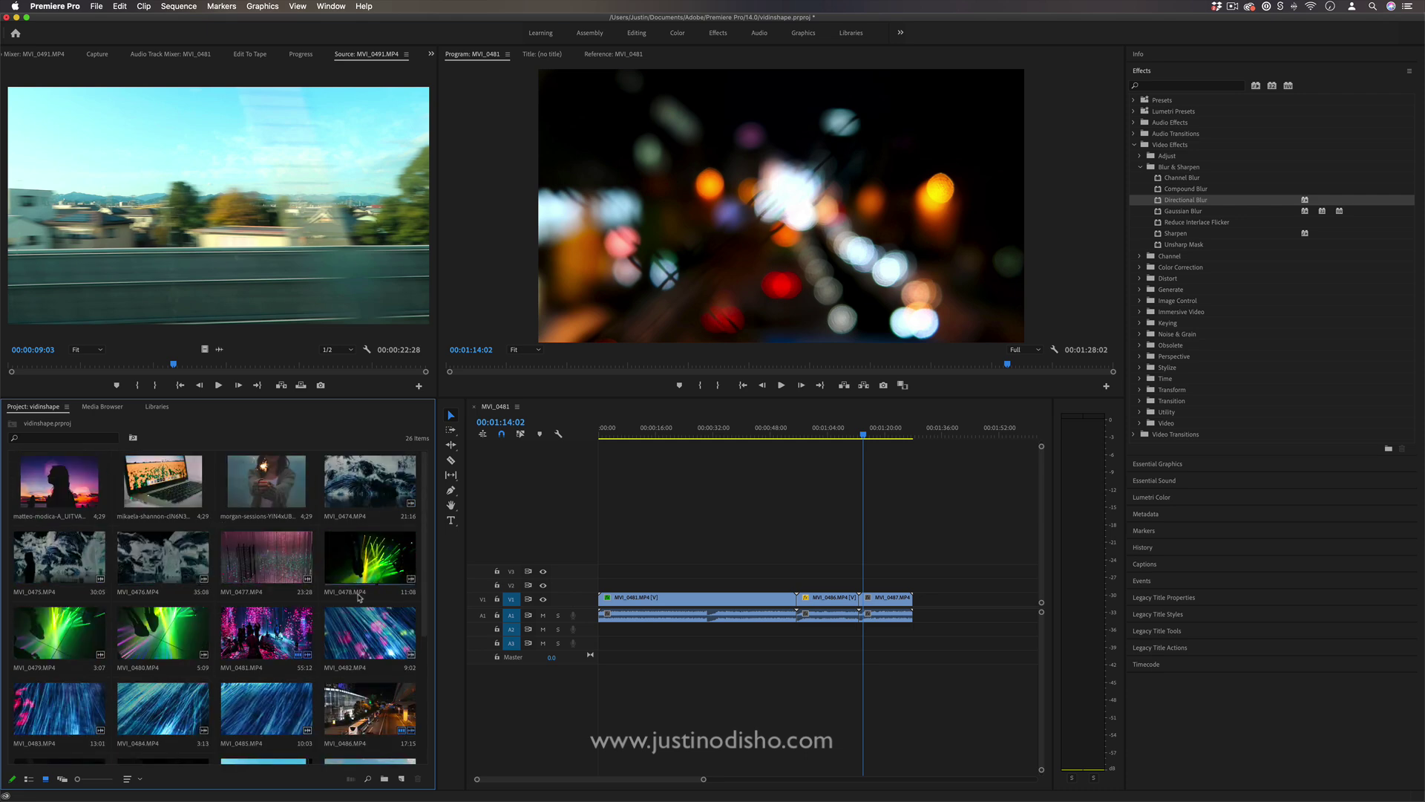
{"action": "left_click", "coordinate": [346, 514]}
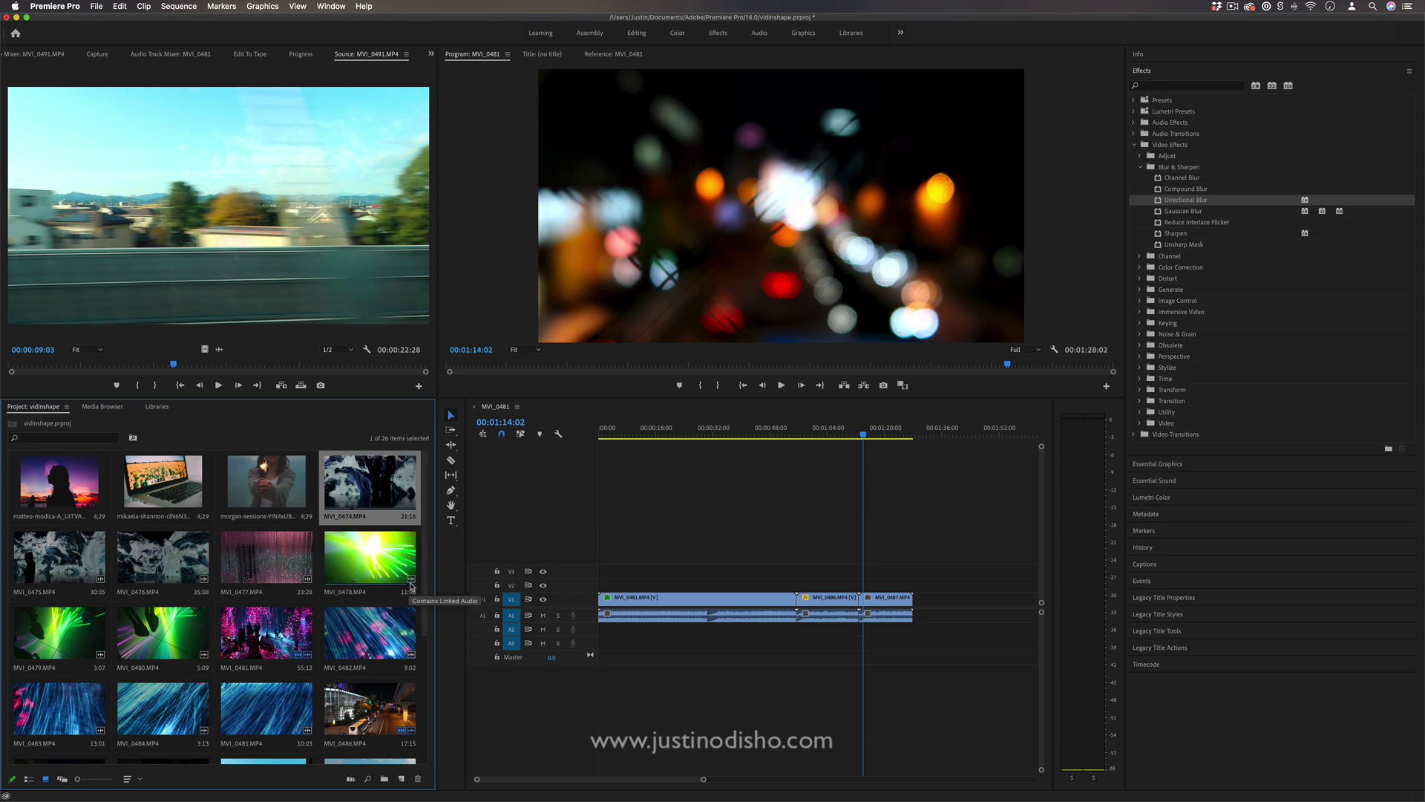
{"action": "scroll", "coordinate": [351, 581], "scroll_direction": "down", "scroll_amount": 3}
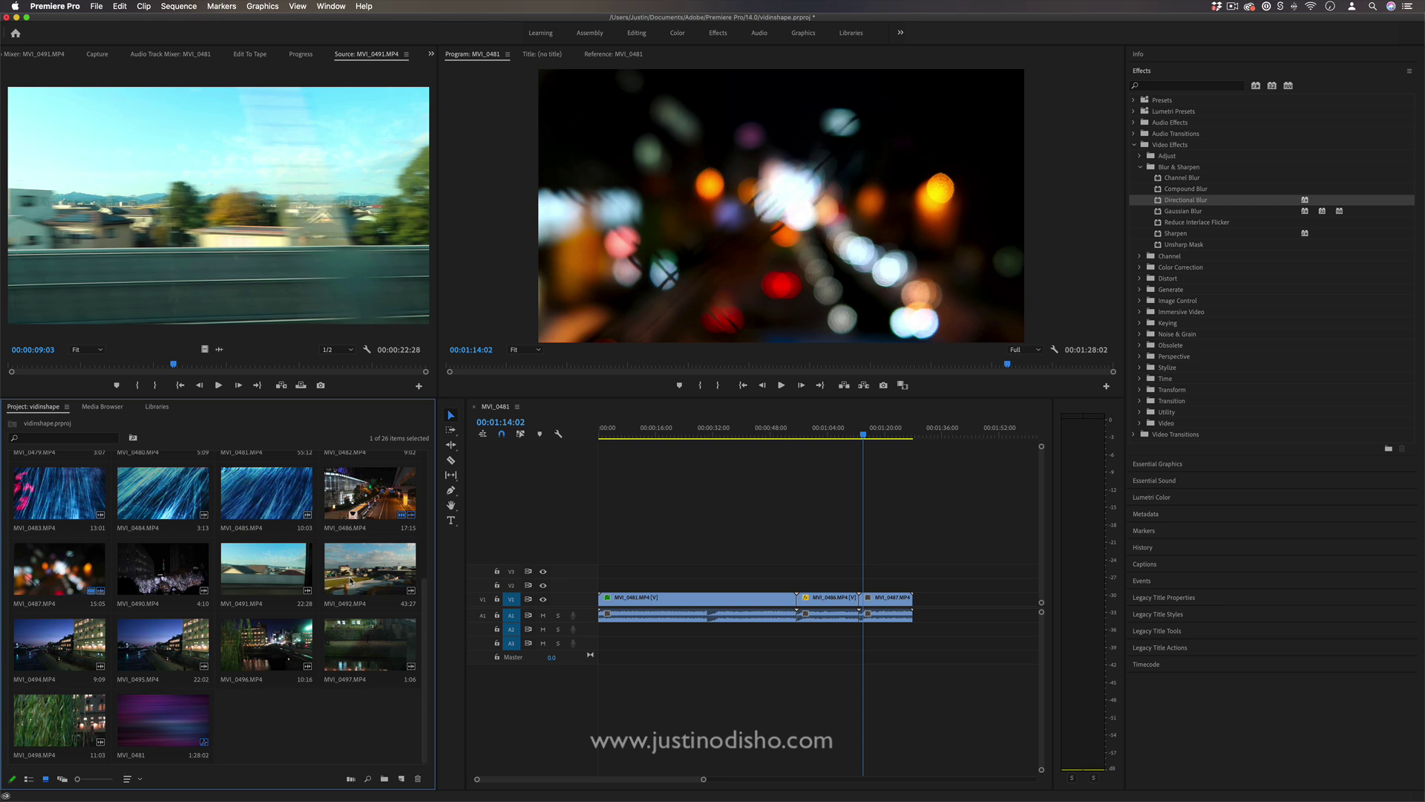
{"action": "left_click", "coordinate": [198, 741]}
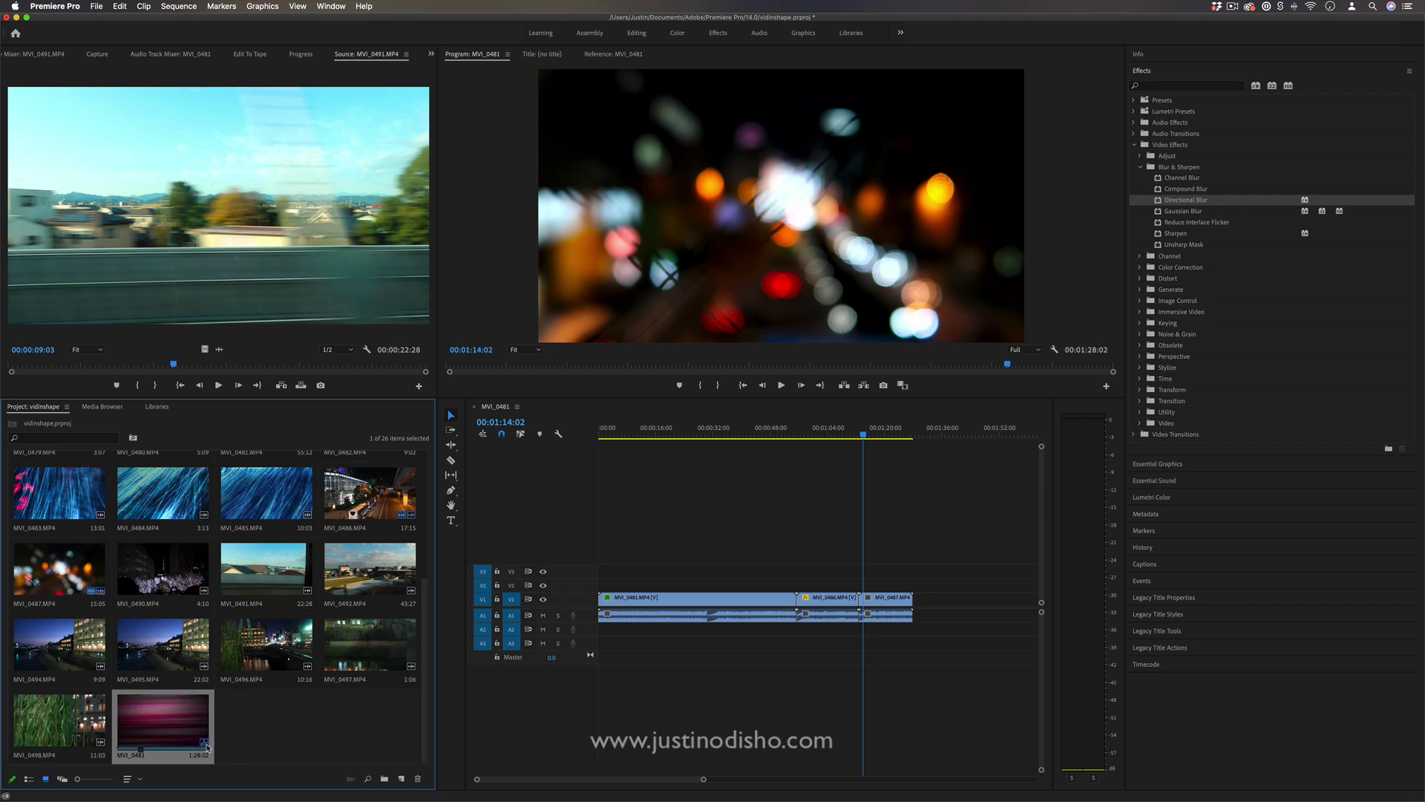
{"action": "scroll", "coordinate": [207, 668], "scroll_direction": "up", "scroll_amount": 5}
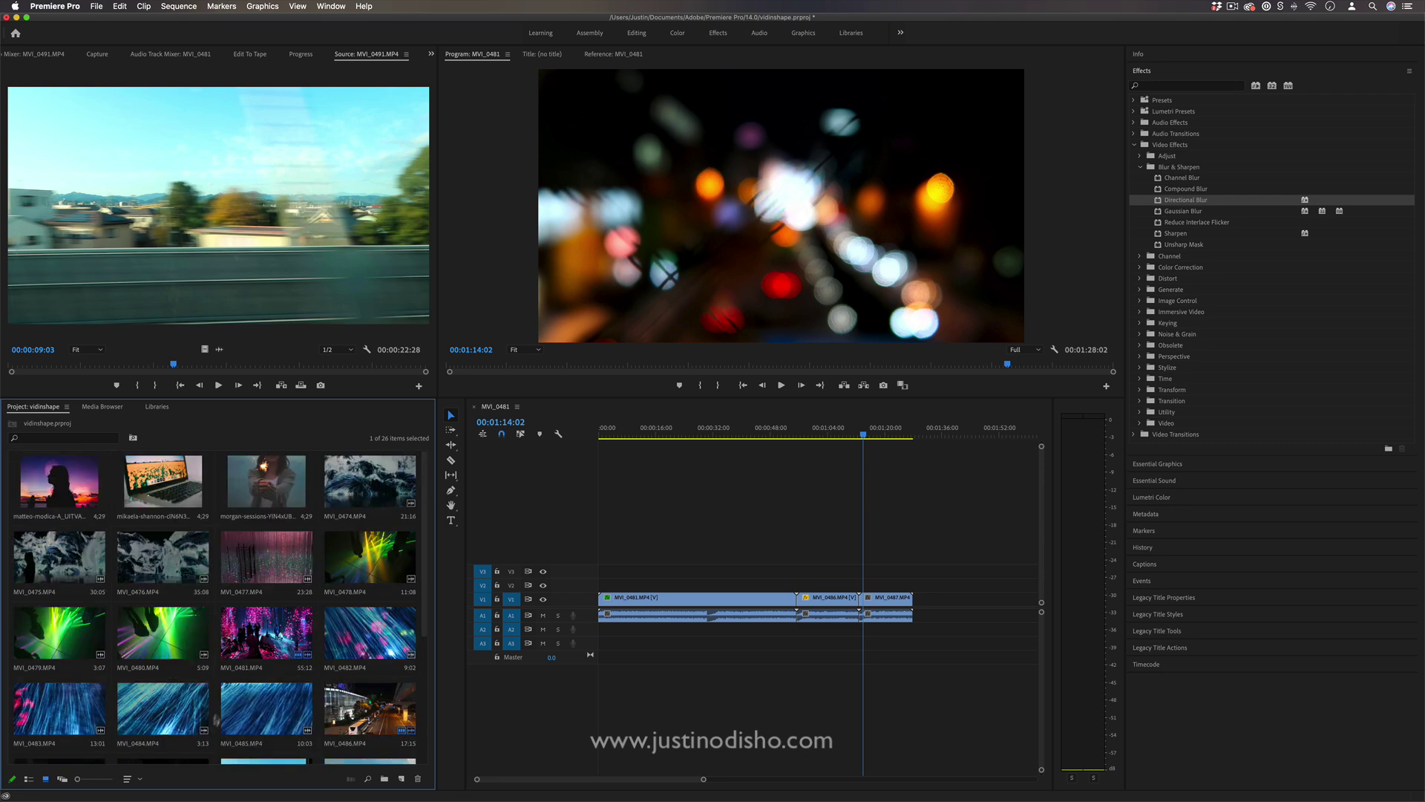
{"action": "left_click", "coordinate": [193, 505]}
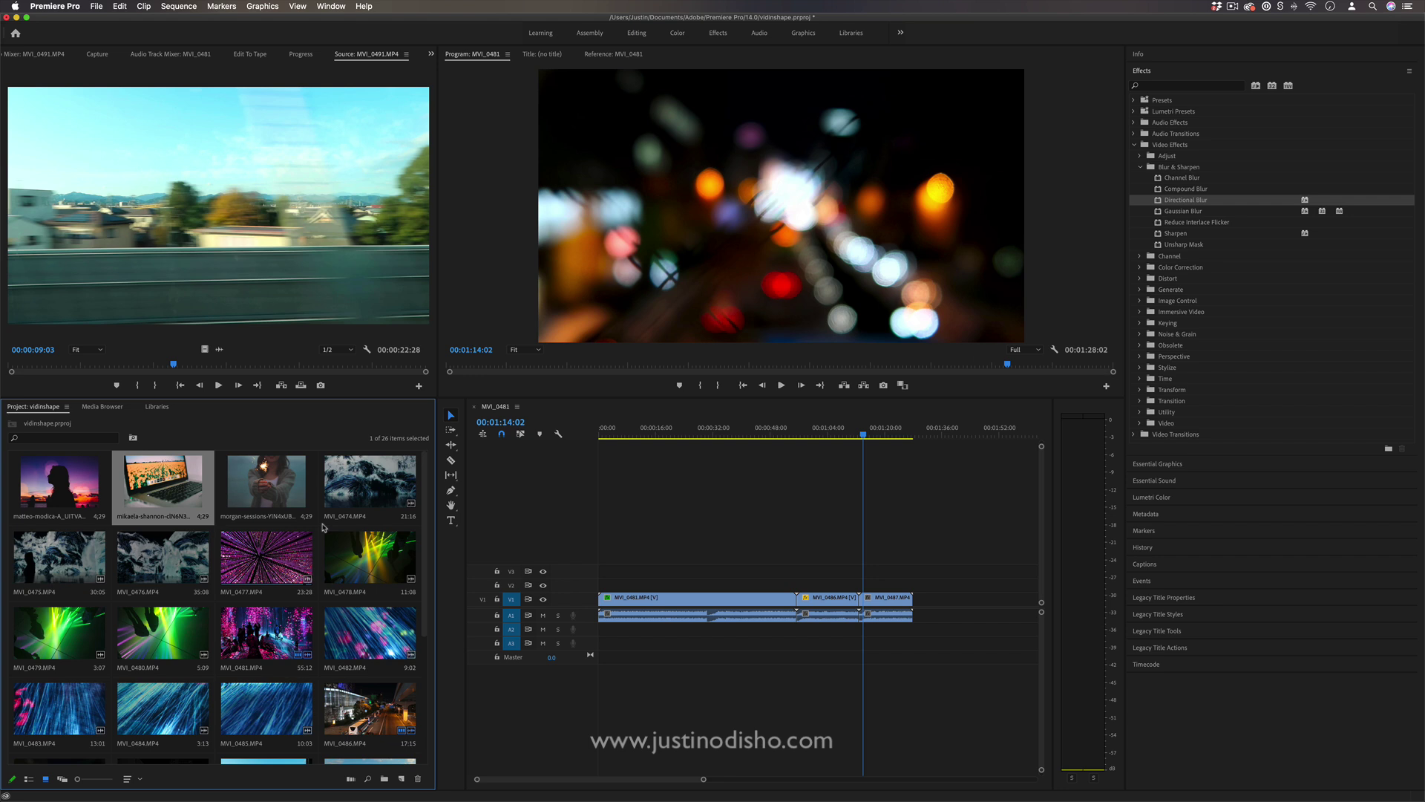
{"action": "left_click", "coordinate": [348, 520]}
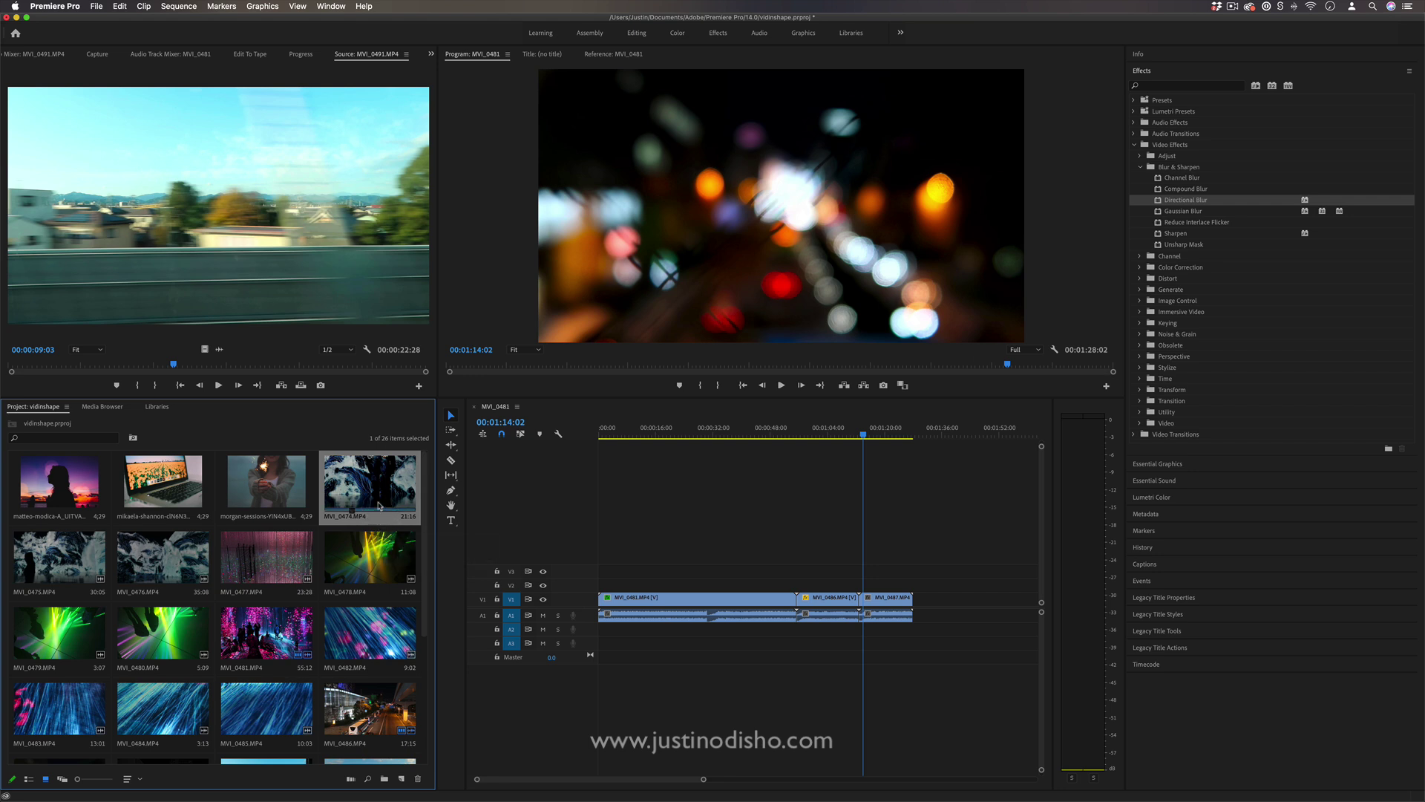
{"action": "scroll", "coordinate": [203, 528], "scroll_direction": "down", "scroll_amount": 5}
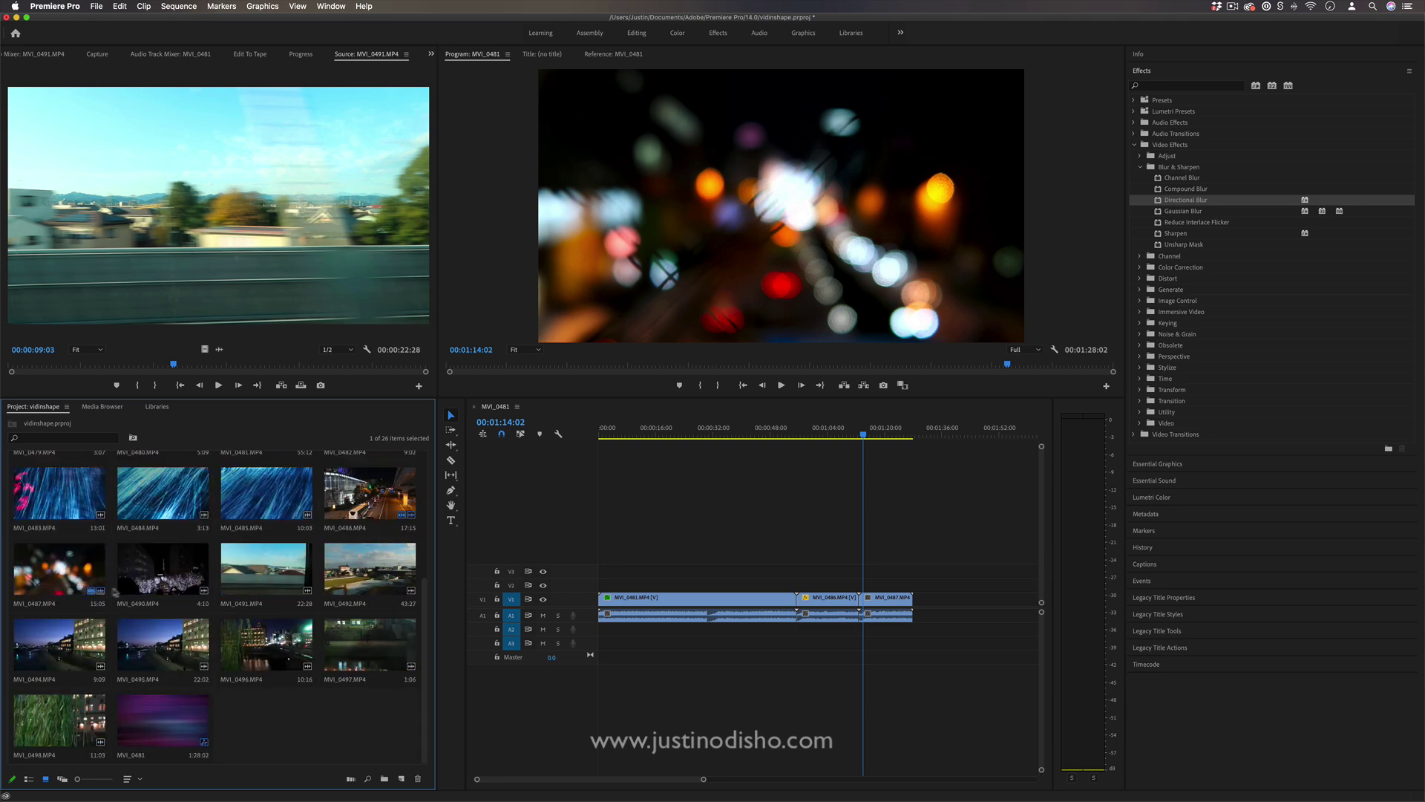
{"action": "scroll", "coordinate": [280, 669], "scroll_direction": "up", "scroll_amount": 5}
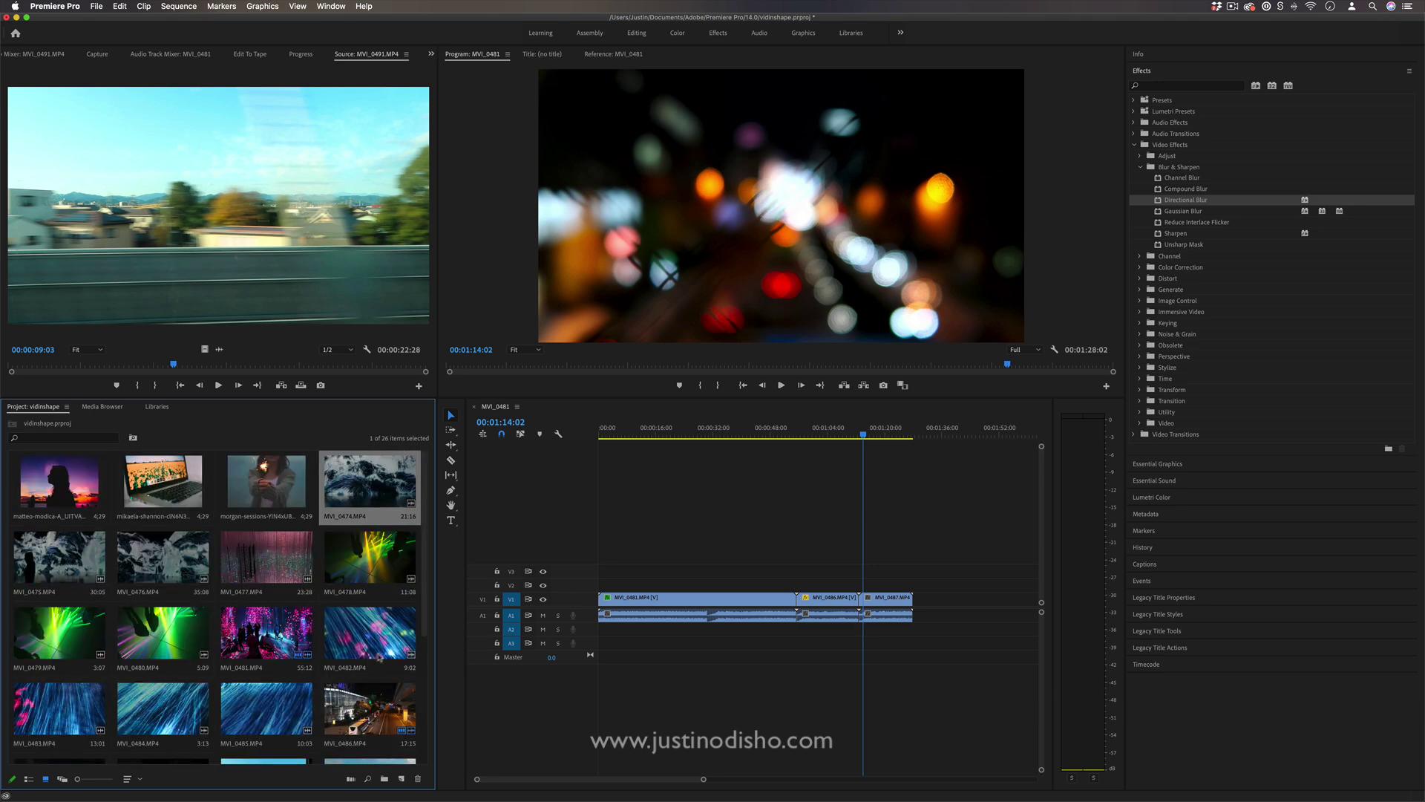
Sort the bin's thumbnails by Media Duration from the sort icons menu
{"action": "left_click", "coordinate": [134, 780]}
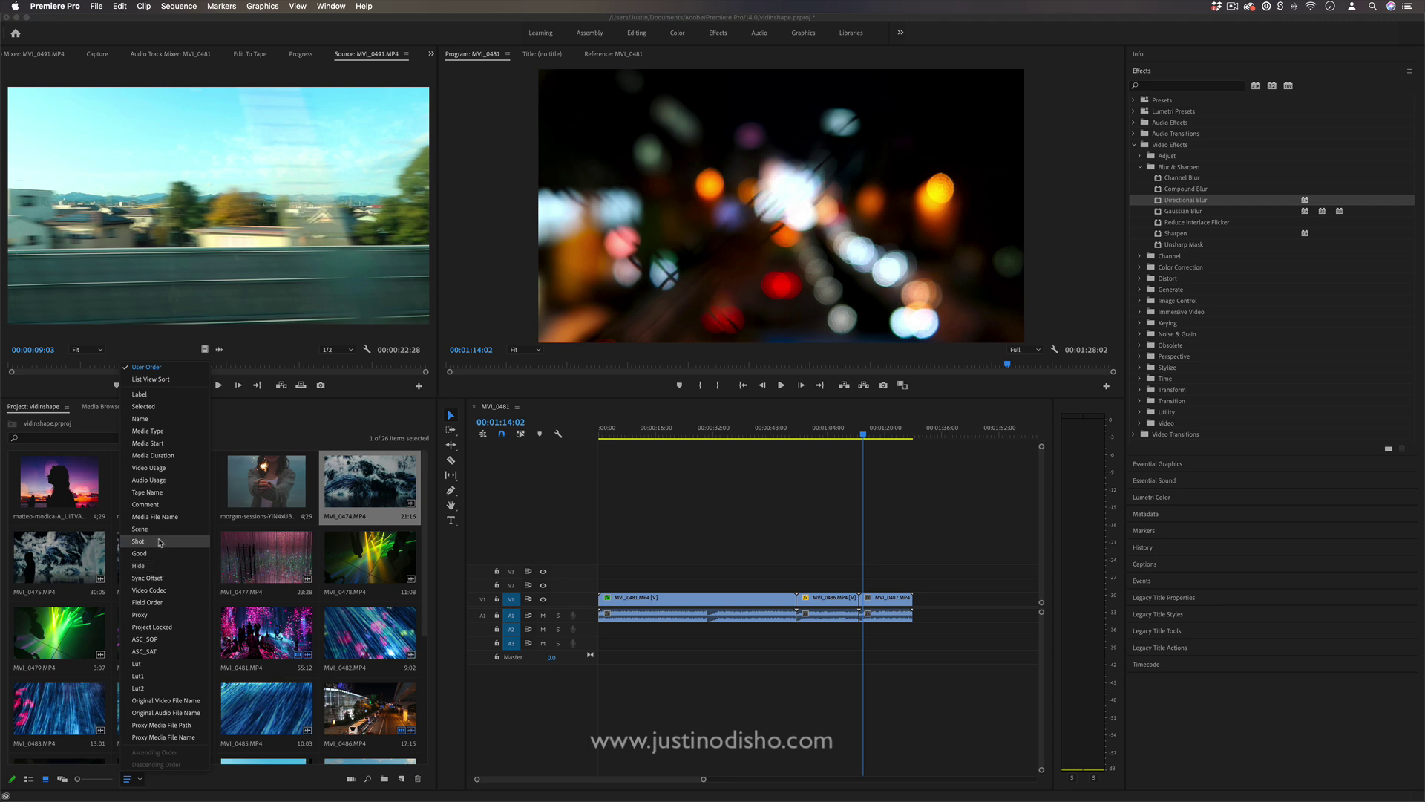
{"action": "left_click", "coordinate": [159, 456]}
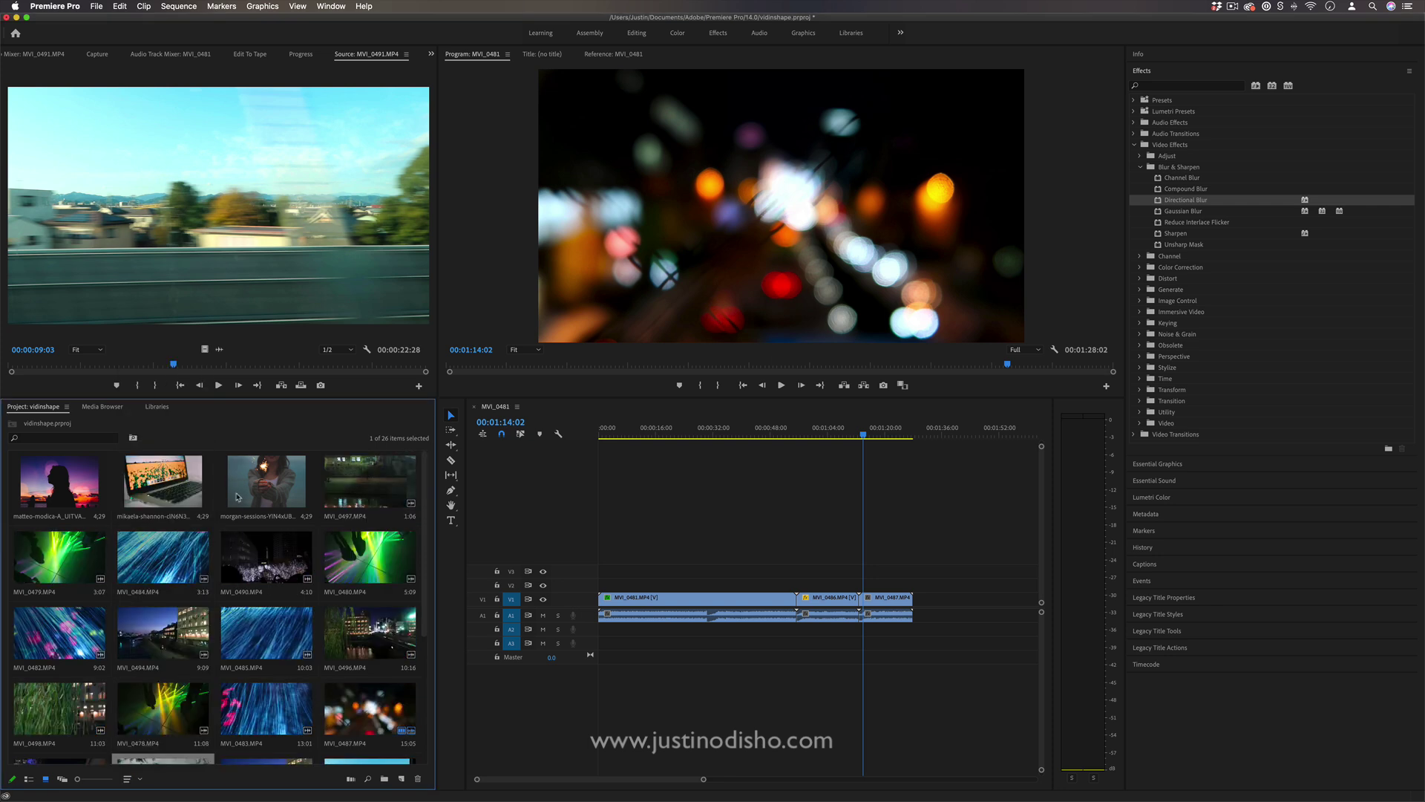
{"action": "scroll", "coordinate": [349, 498], "scroll_direction": "down", "scroll_amount": 5}
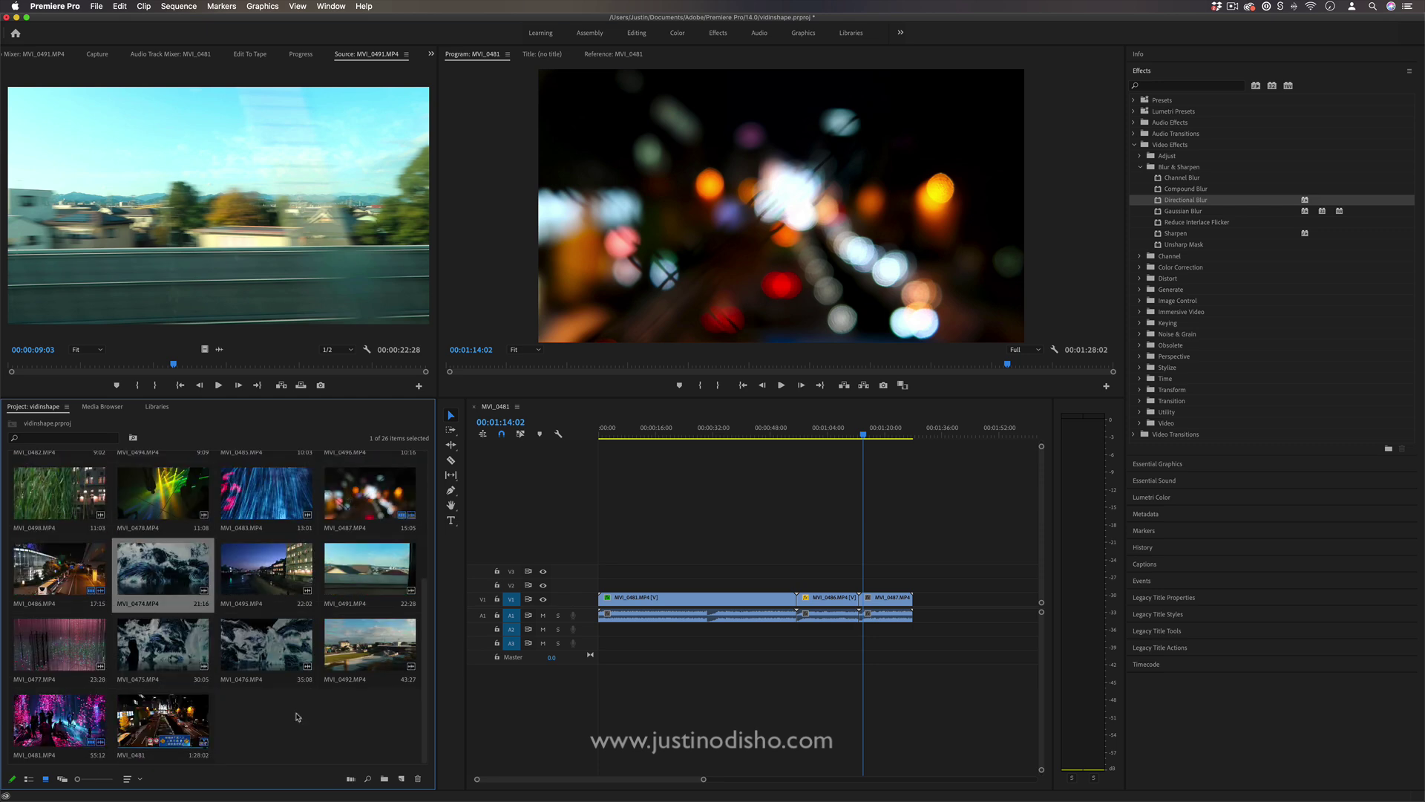
Switch the bin to List View and rename MVI_0481.MP4 to 'Trainshot'
{"action": "left_click", "coordinate": [30, 780]}
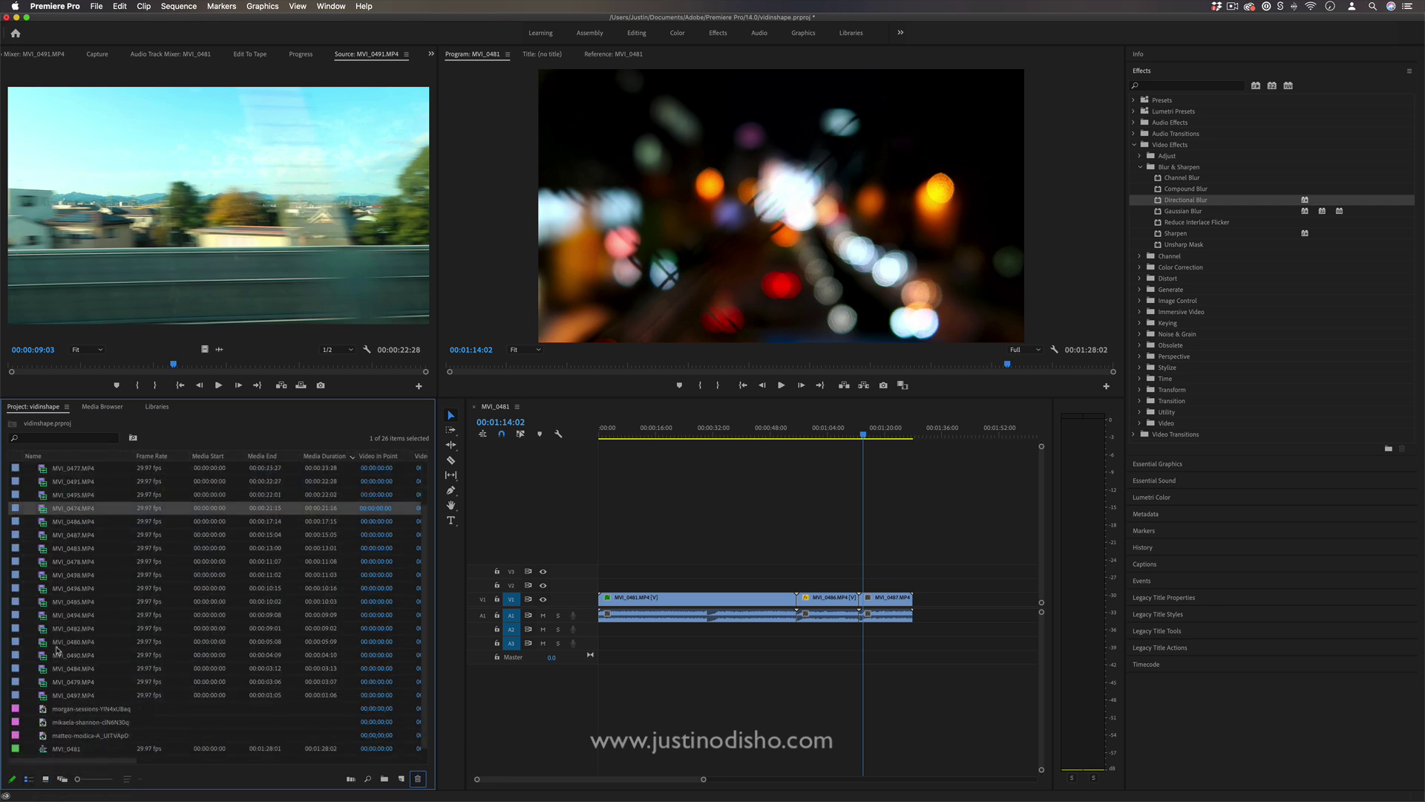
{"action": "left_click", "coordinate": [18, 467]}
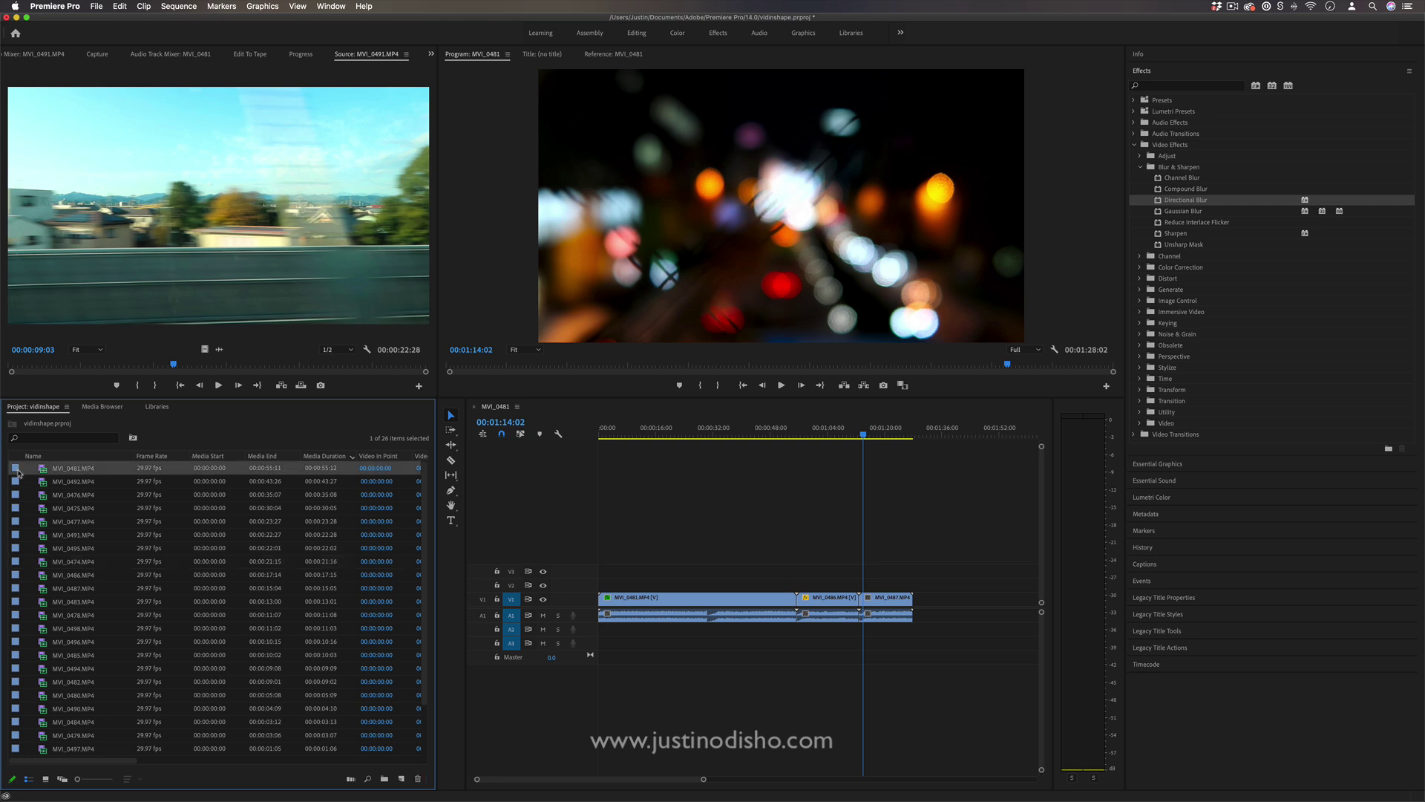
{"action": "left_click", "coordinate": [74, 469]}
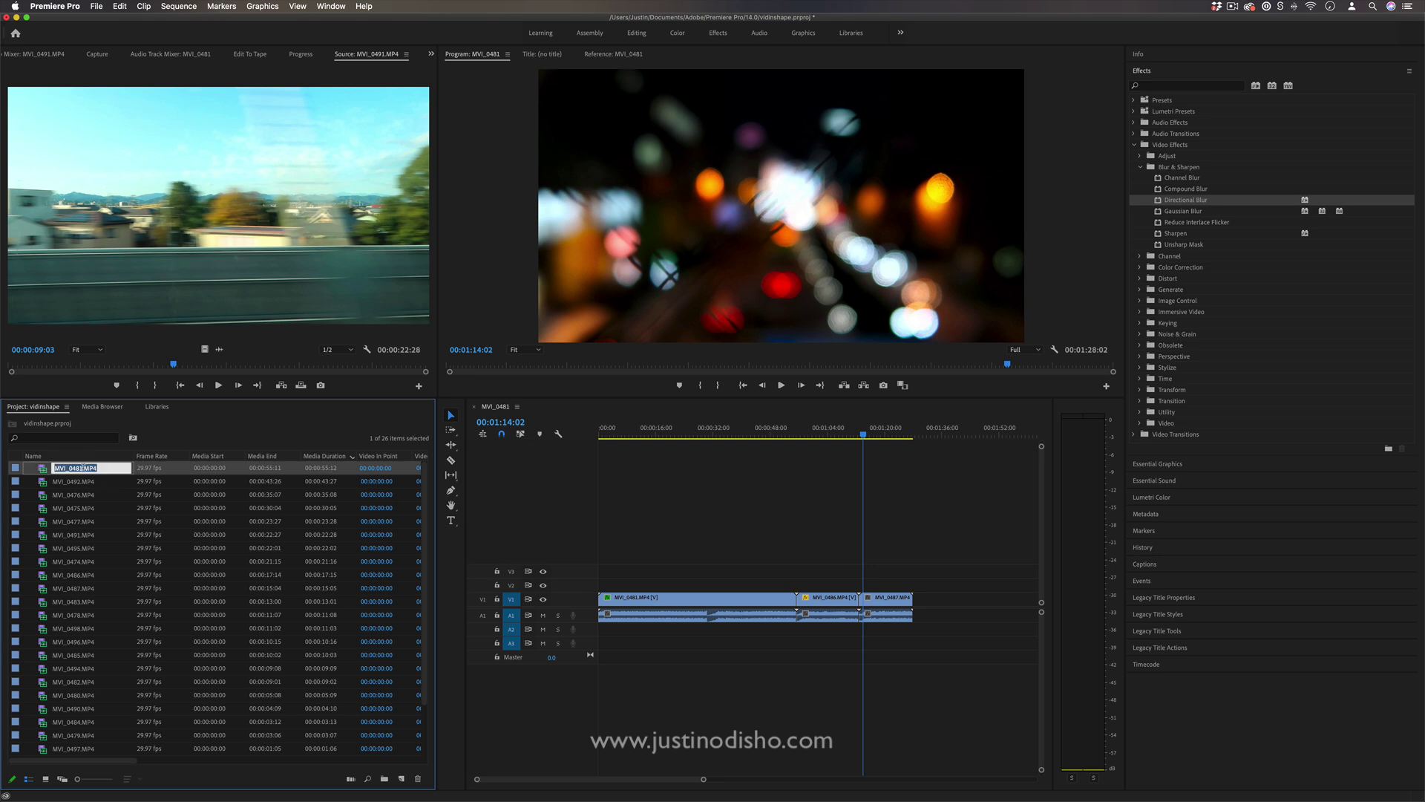
{"action": "left_click", "coordinate": [82, 468]}
{"action": "key", "text": "BackSpace"}
{"action": "key", "text": "BackSpace"}
{"action": "key", "text": "BackSpace"}
{"action": "key", "text": "BackSpace"}
{"action": "key", "text": "BackSpace"}
{"action": "key", "text": "BackSpace"}
{"action": "key", "text": "BackSpace"}
{"action": "key", "text": "BackSpace"}
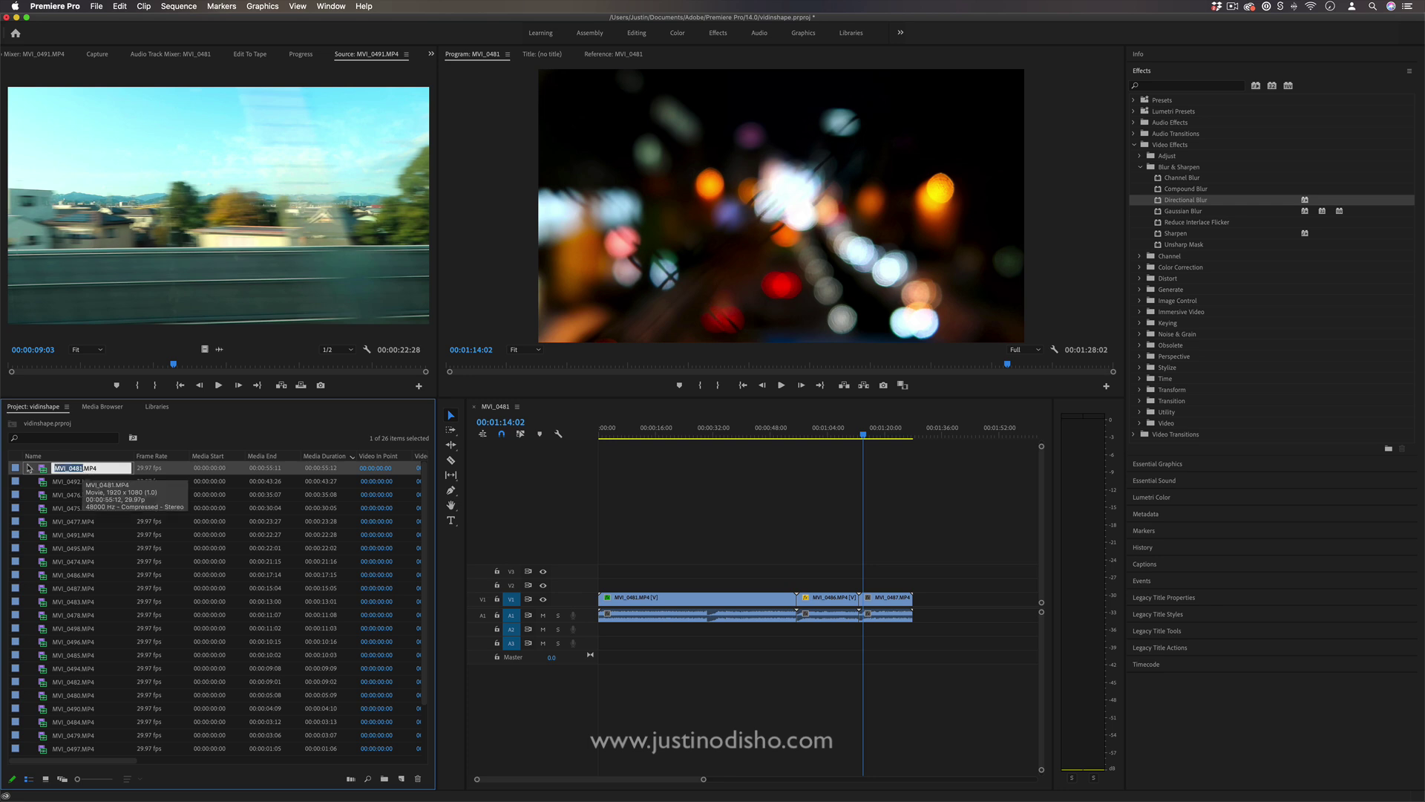
{"action": "type", "text": "Trainshot"}
{"action": "key", "text": "Return"}
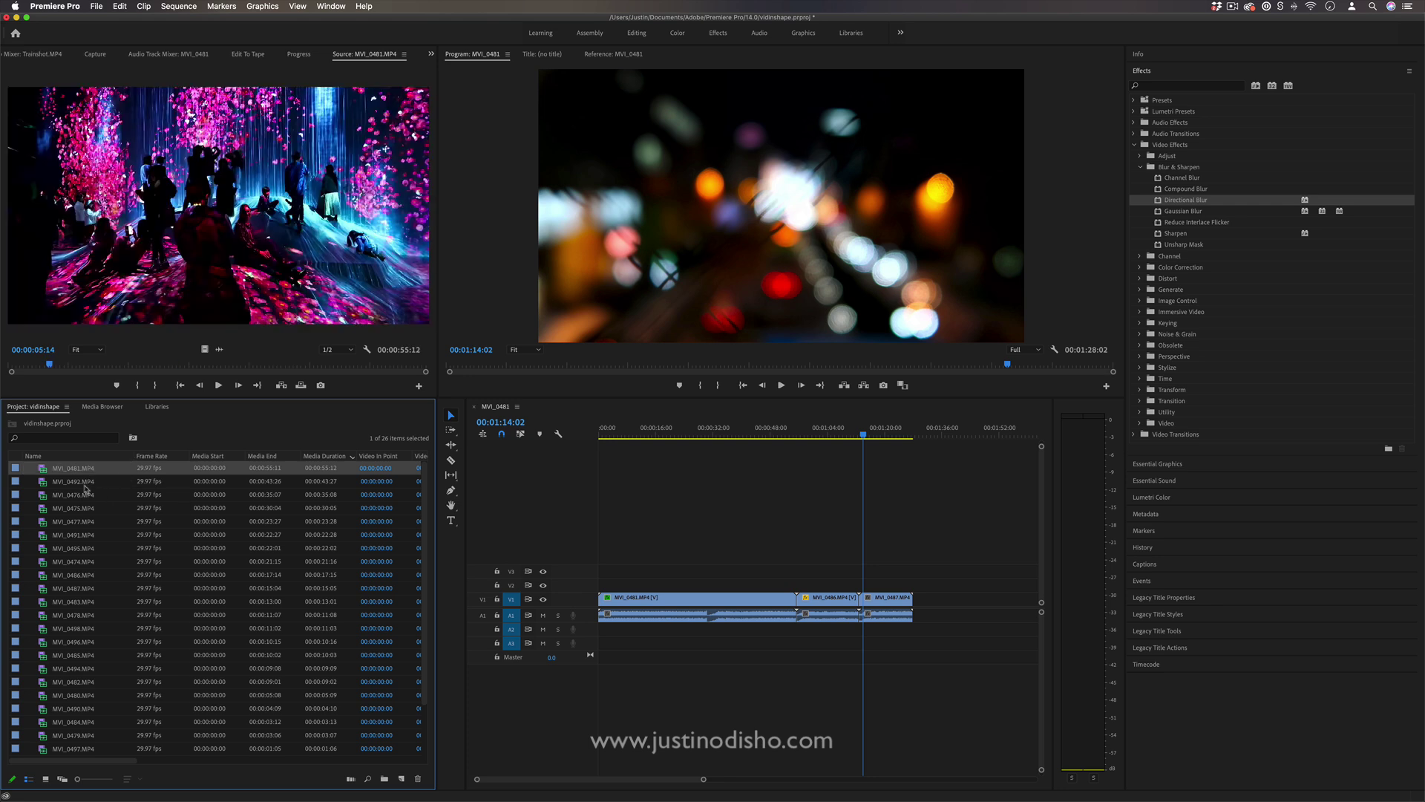
Sort the project list by Media Duration with the longest clips on top
{"action": "scroll", "coordinate": [348, 477], "scroll_direction": "right", "scroll_amount": 3}
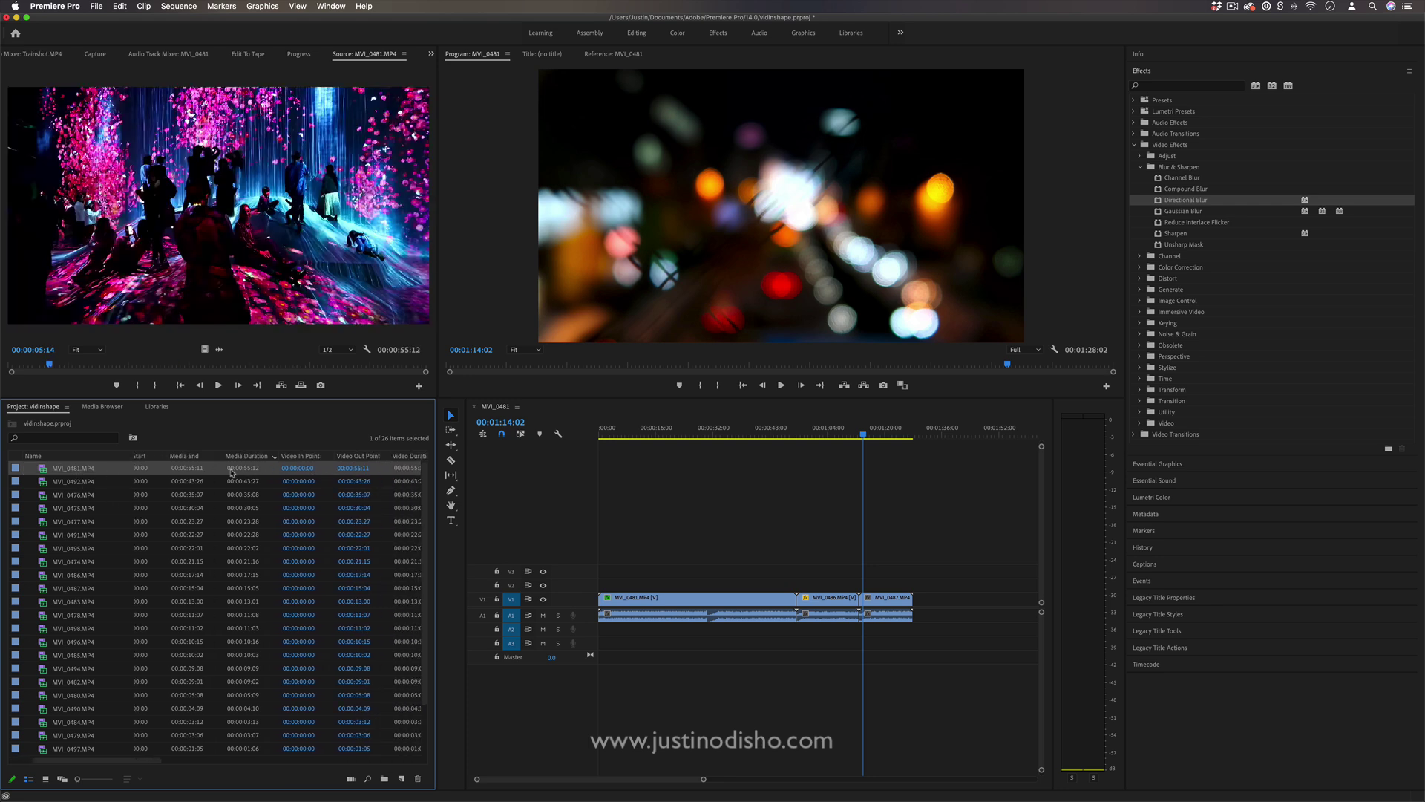
{"action": "scroll", "coordinate": [319, 474], "scroll_direction": "right", "scroll_amount": 5}
{"action": "scroll", "coordinate": [309, 472], "scroll_direction": "left", "scroll_amount": 8}
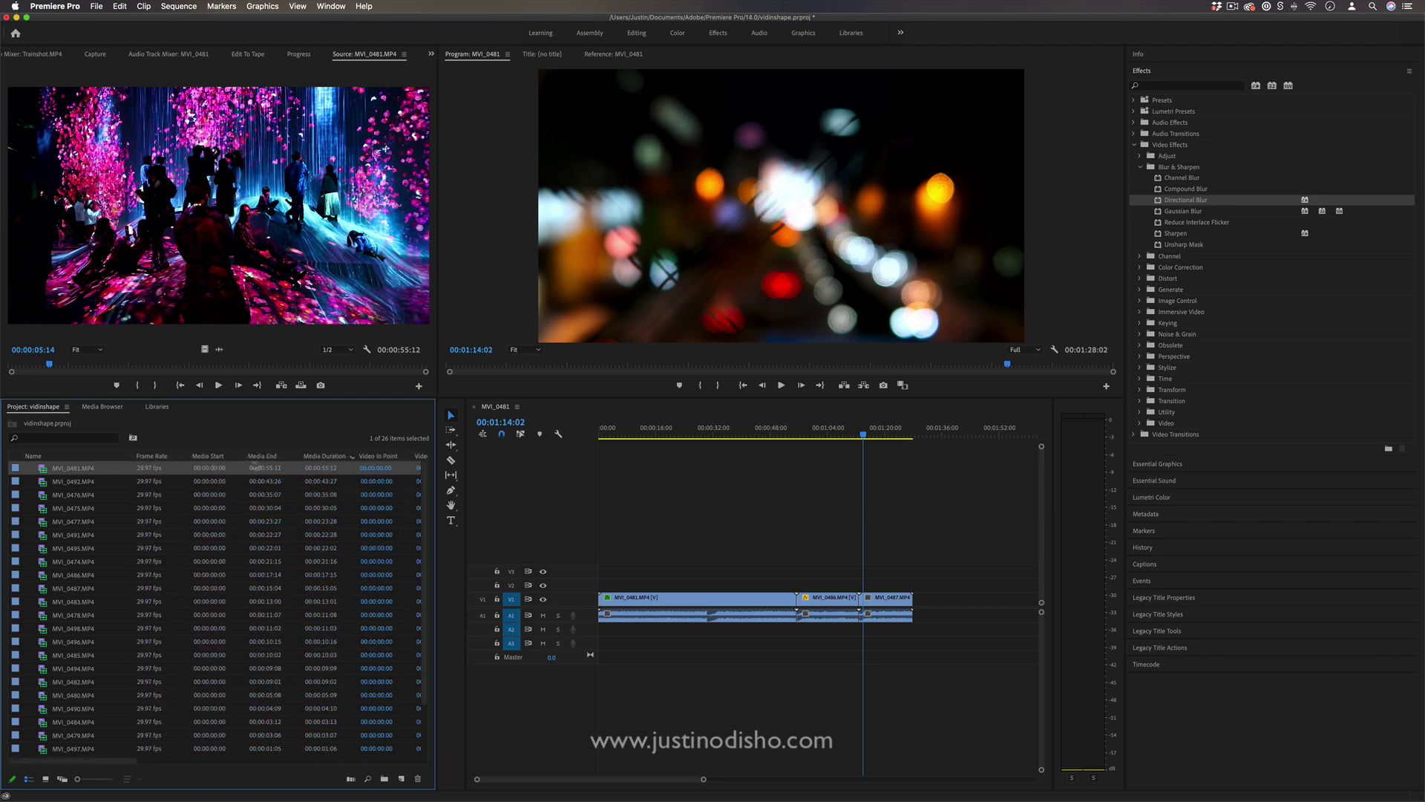
{"action": "left_click", "coordinate": [341, 458]}
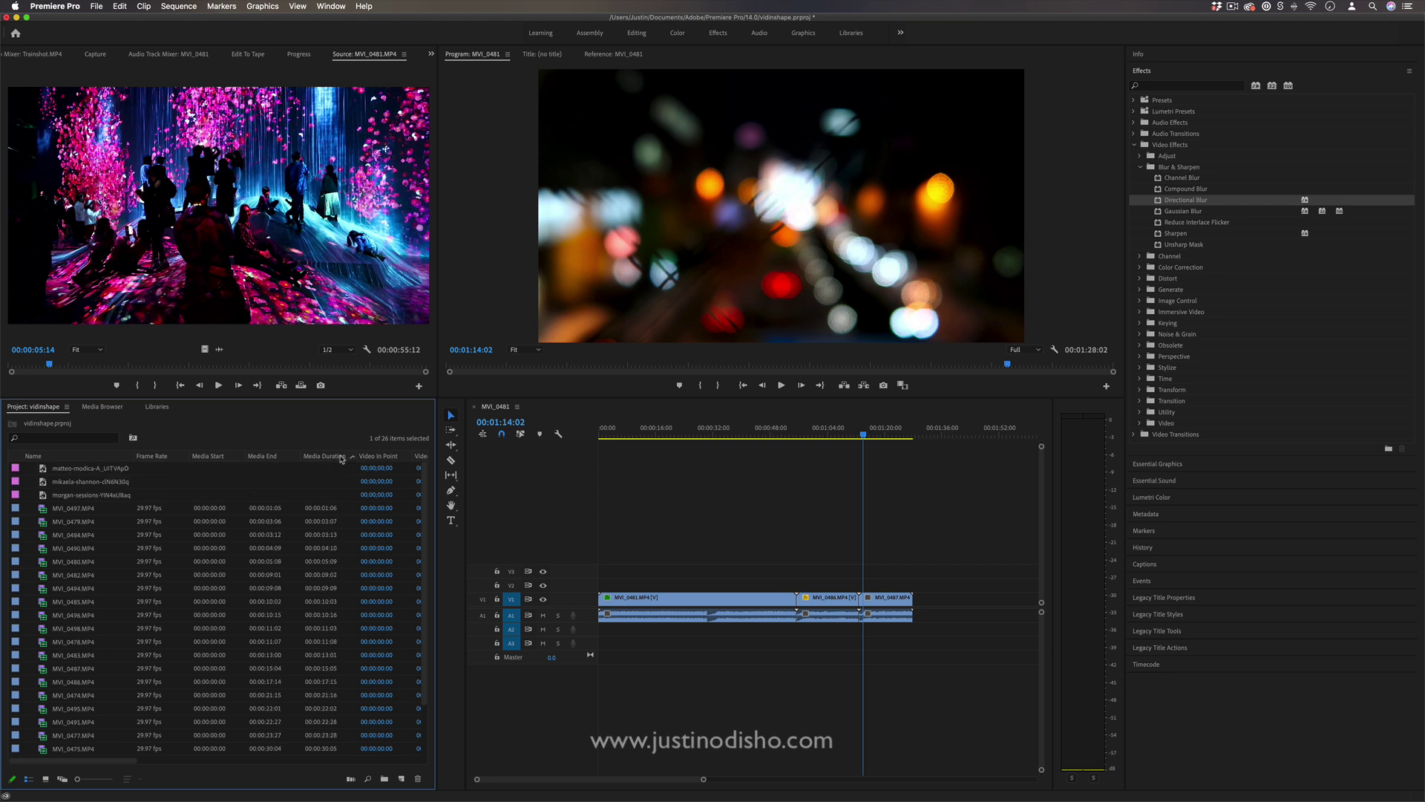
{"action": "left_click", "coordinate": [341, 458]}
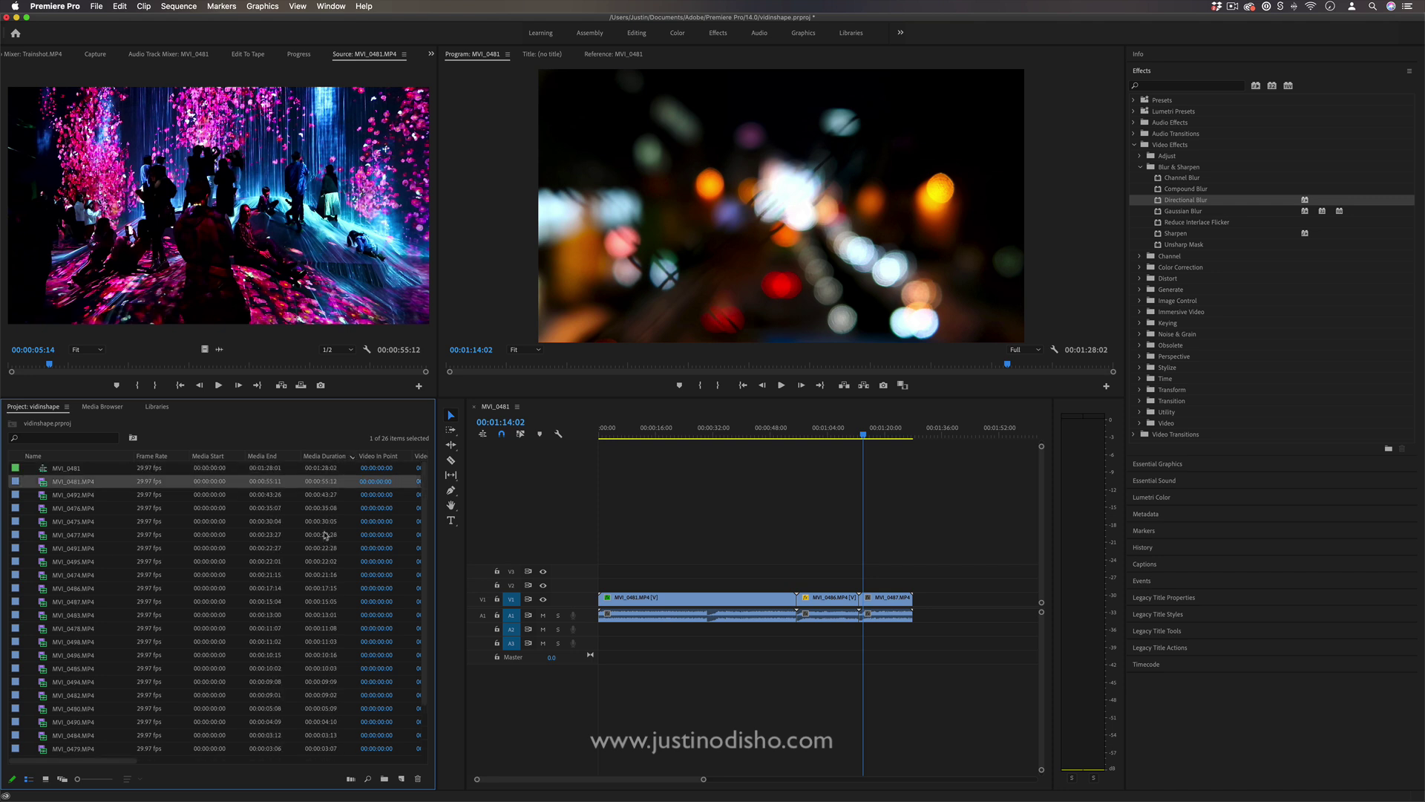
Drag the sparkler photo onto V1 after MVI_0497, then select the MVI_0486 clip
{"action": "scroll", "coordinate": [324, 535], "scroll_direction": "down", "scroll_amount": 2}
{"action": "left_click", "coordinate": [99, 720]}
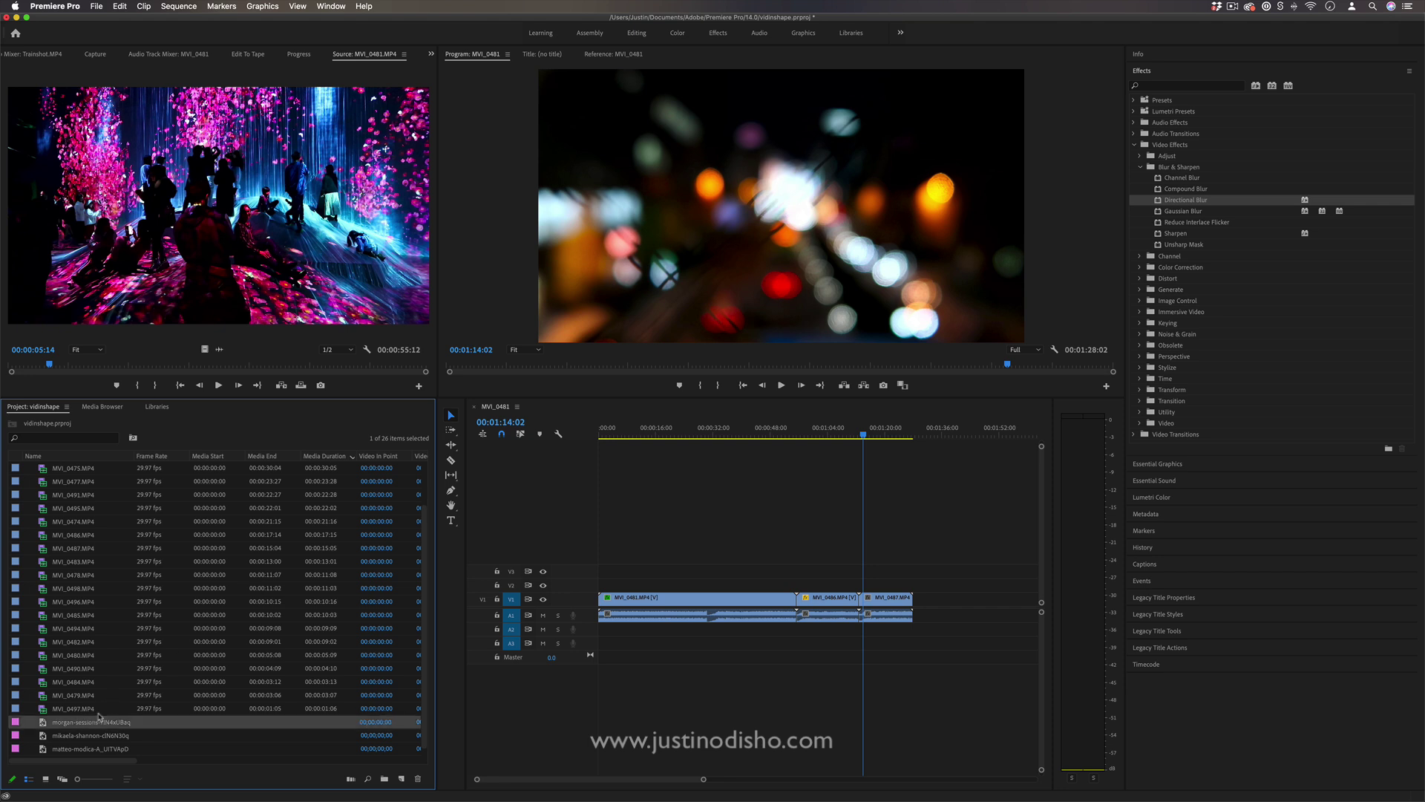
{"action": "left_click", "coordinate": [62, 711]}
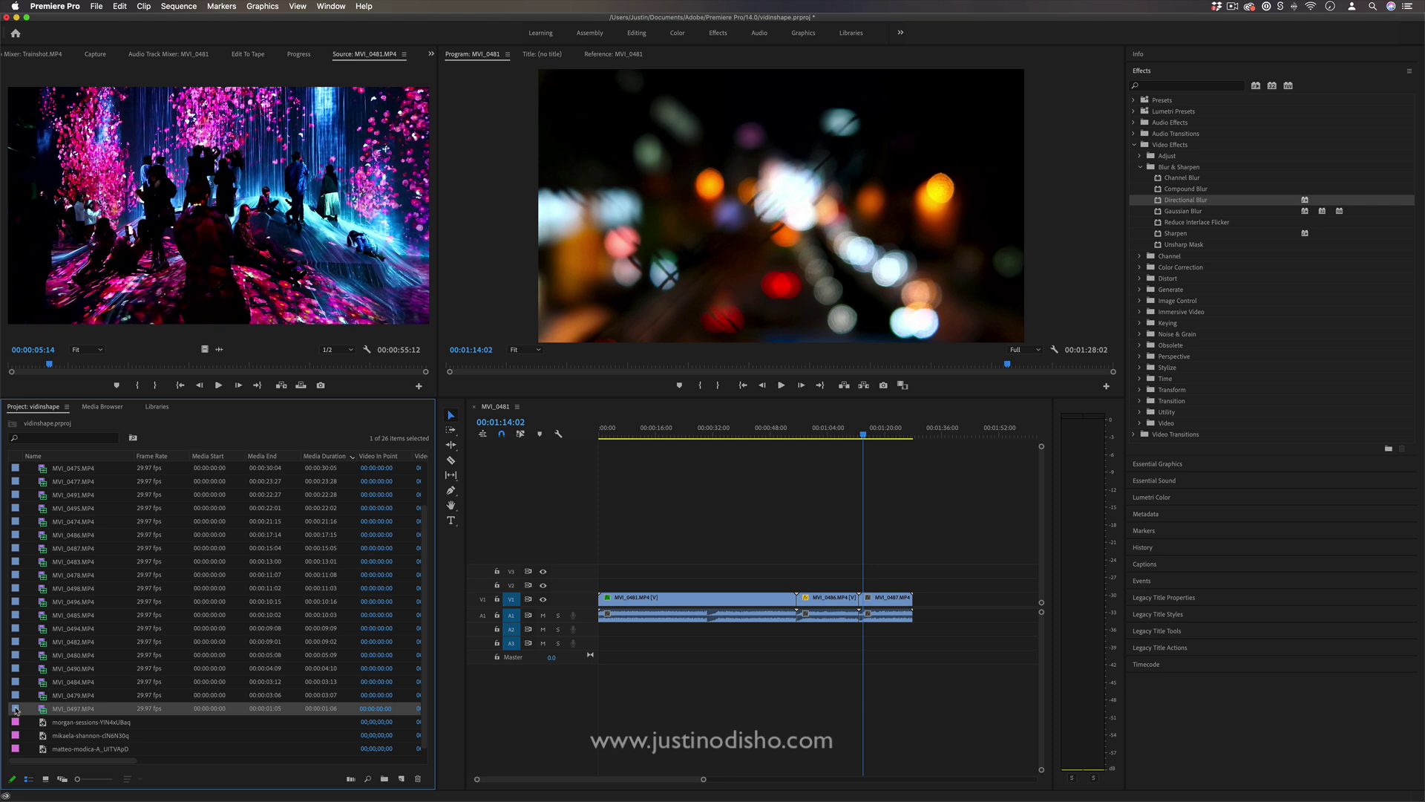
{"action": "left_click", "coordinate": [69, 723]}
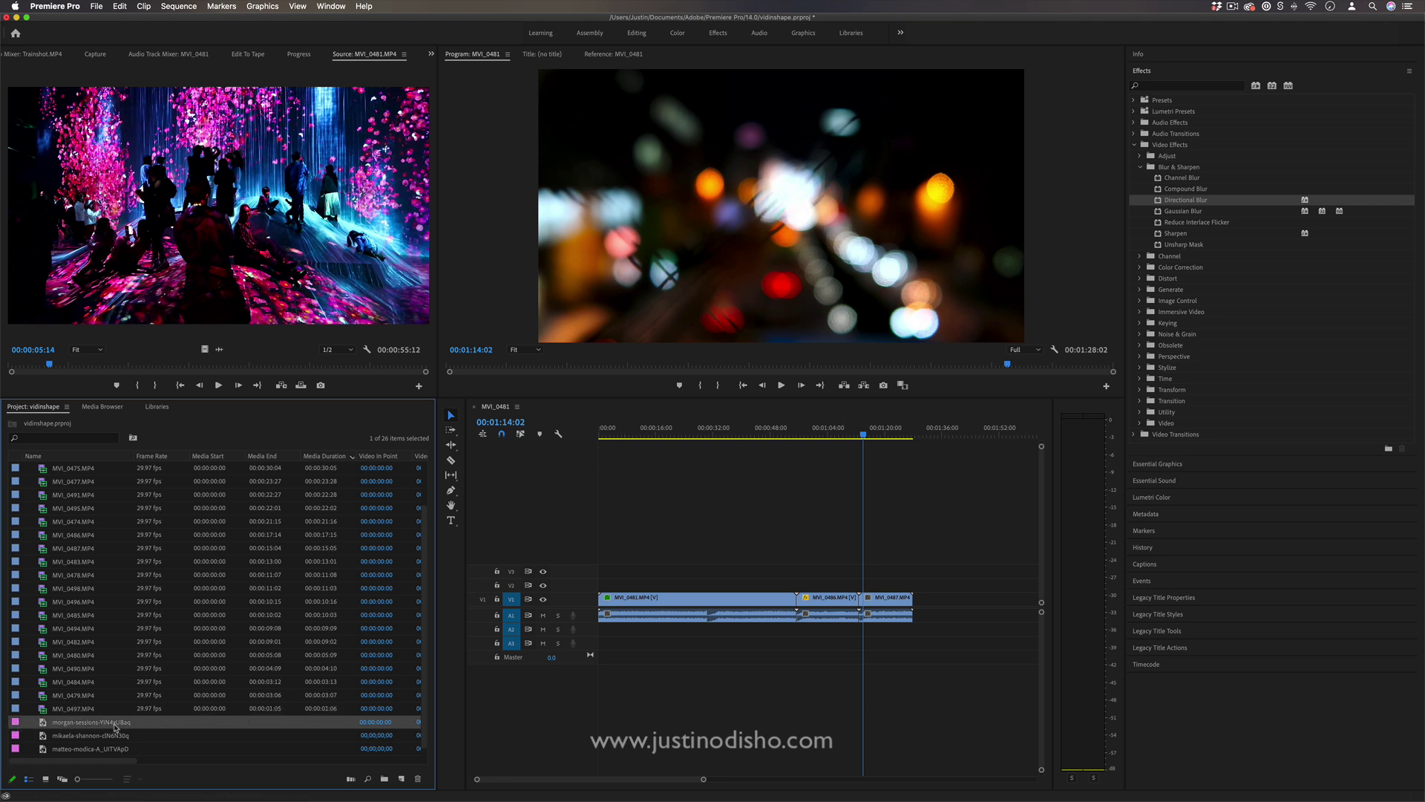
{"action": "left_click_drag", "start_coordinate": [144, 723], "coordinate": [921, 601]}
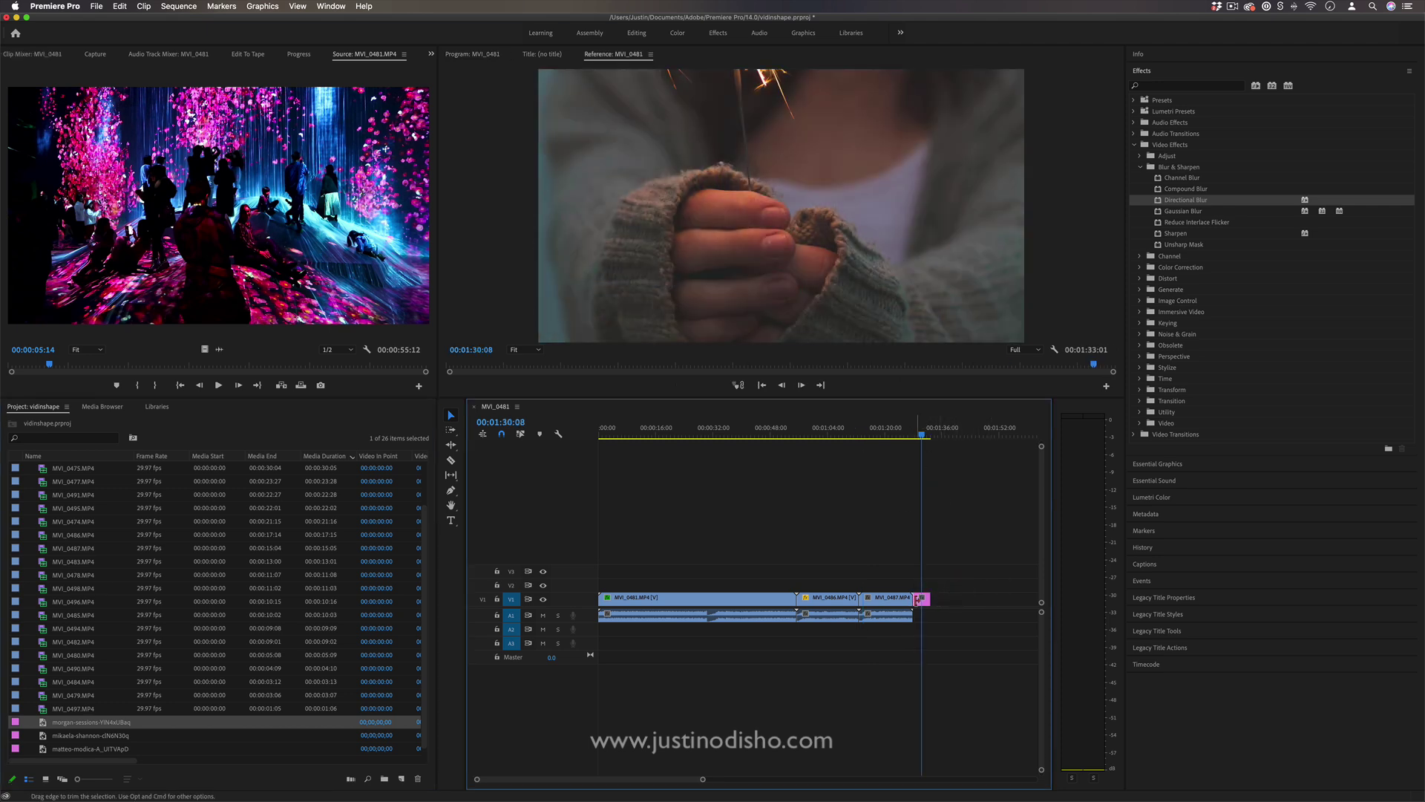
{"action": "left_click", "coordinate": [843, 603]}
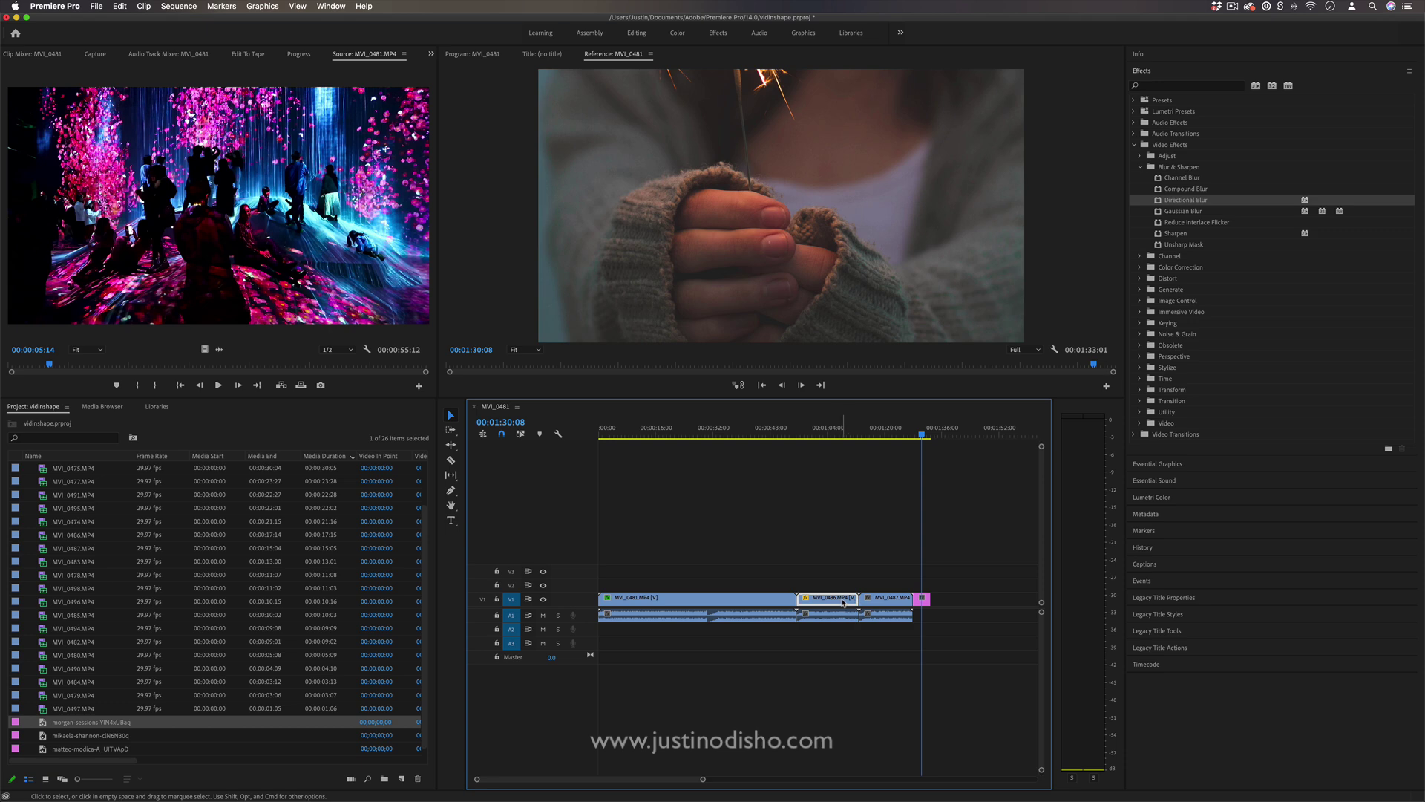
Give the MVI_0486 clip a Yellow label and move the playhead to 00:01:05:25
{"action": "right_click", "coordinate": [834, 601]}
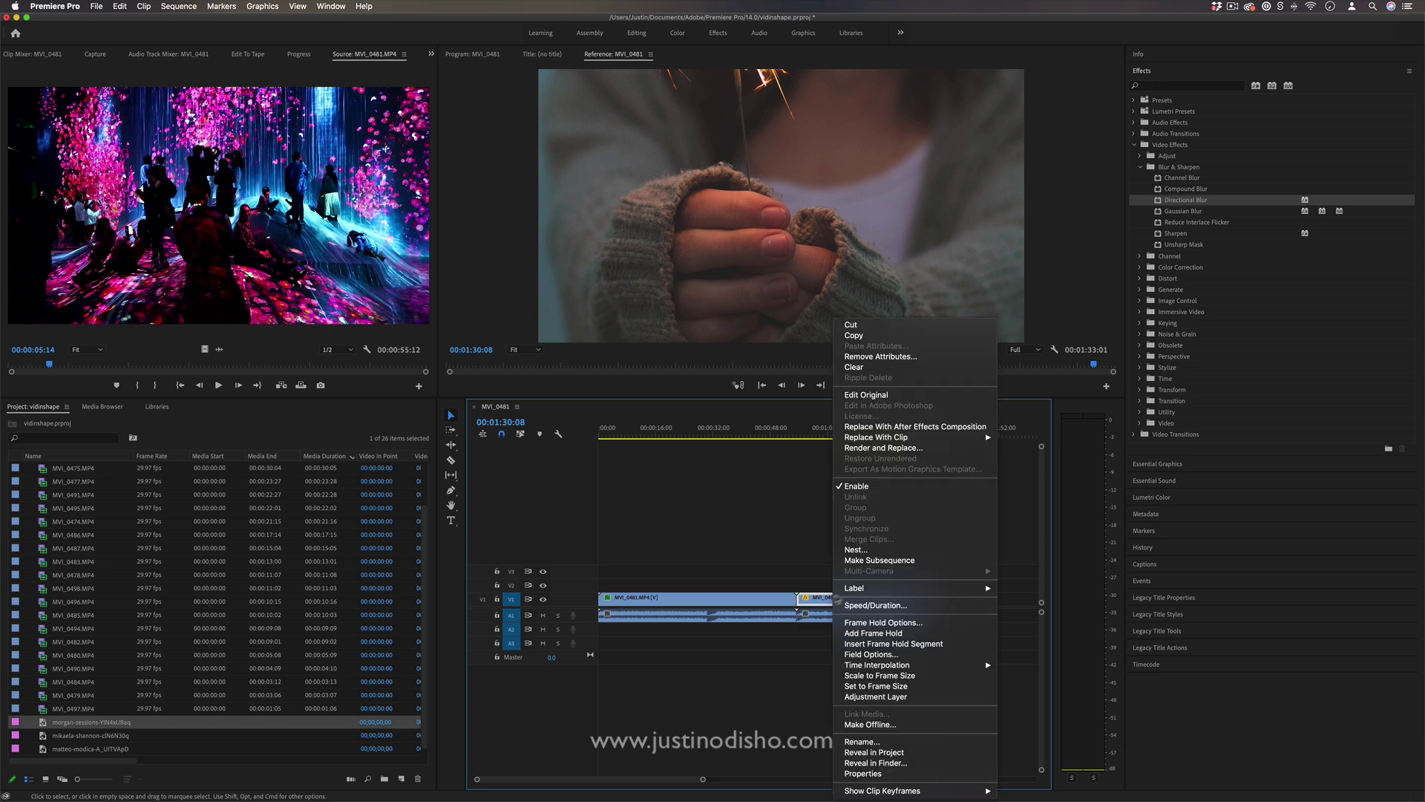
{"action": "mouse_move", "coordinate": [876, 587]}
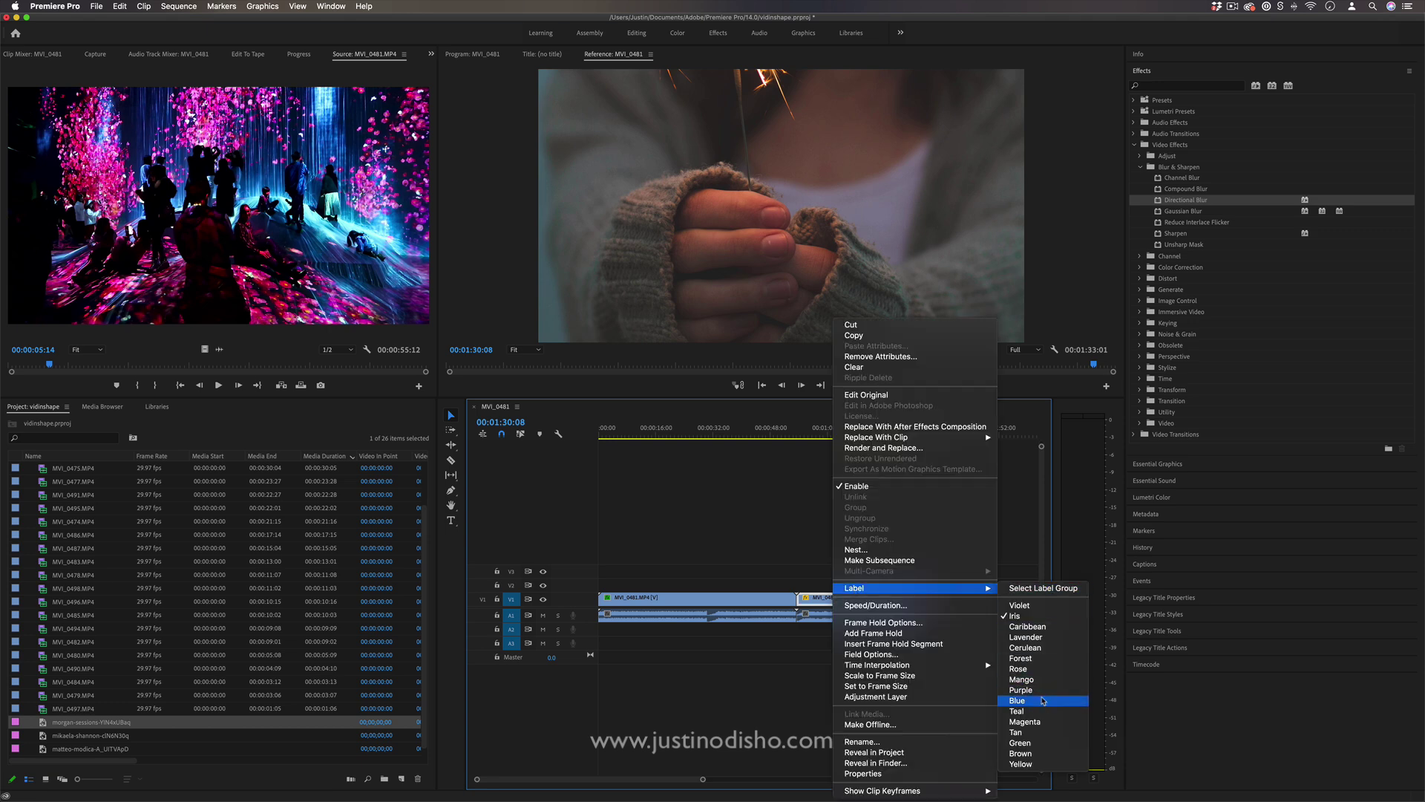
{"action": "left_click", "coordinate": [1042, 765]}
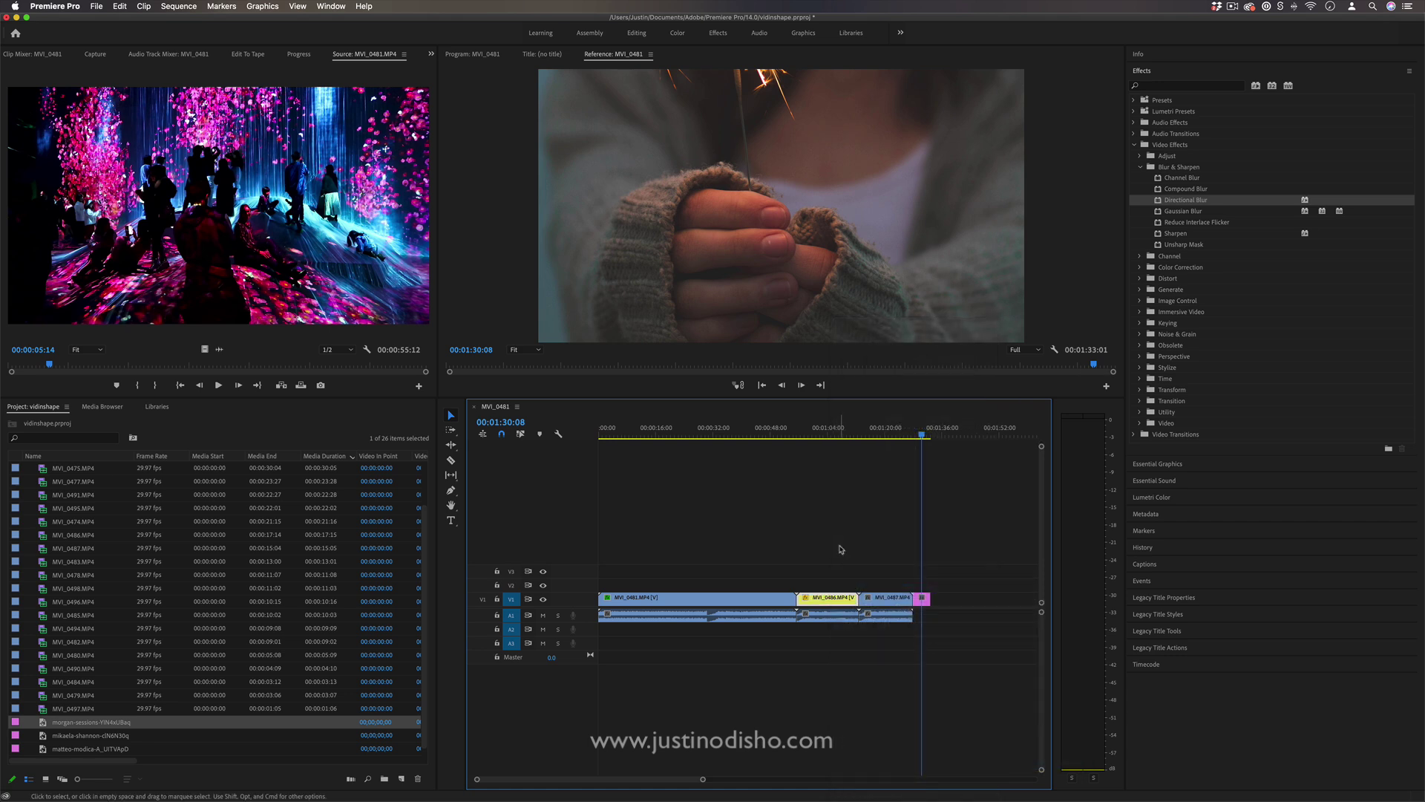
{"action": "left_click", "coordinate": [834, 429]}
{"action": "scroll", "coordinate": [95, 677], "scroll_direction": "up", "scroll_amount": 2}
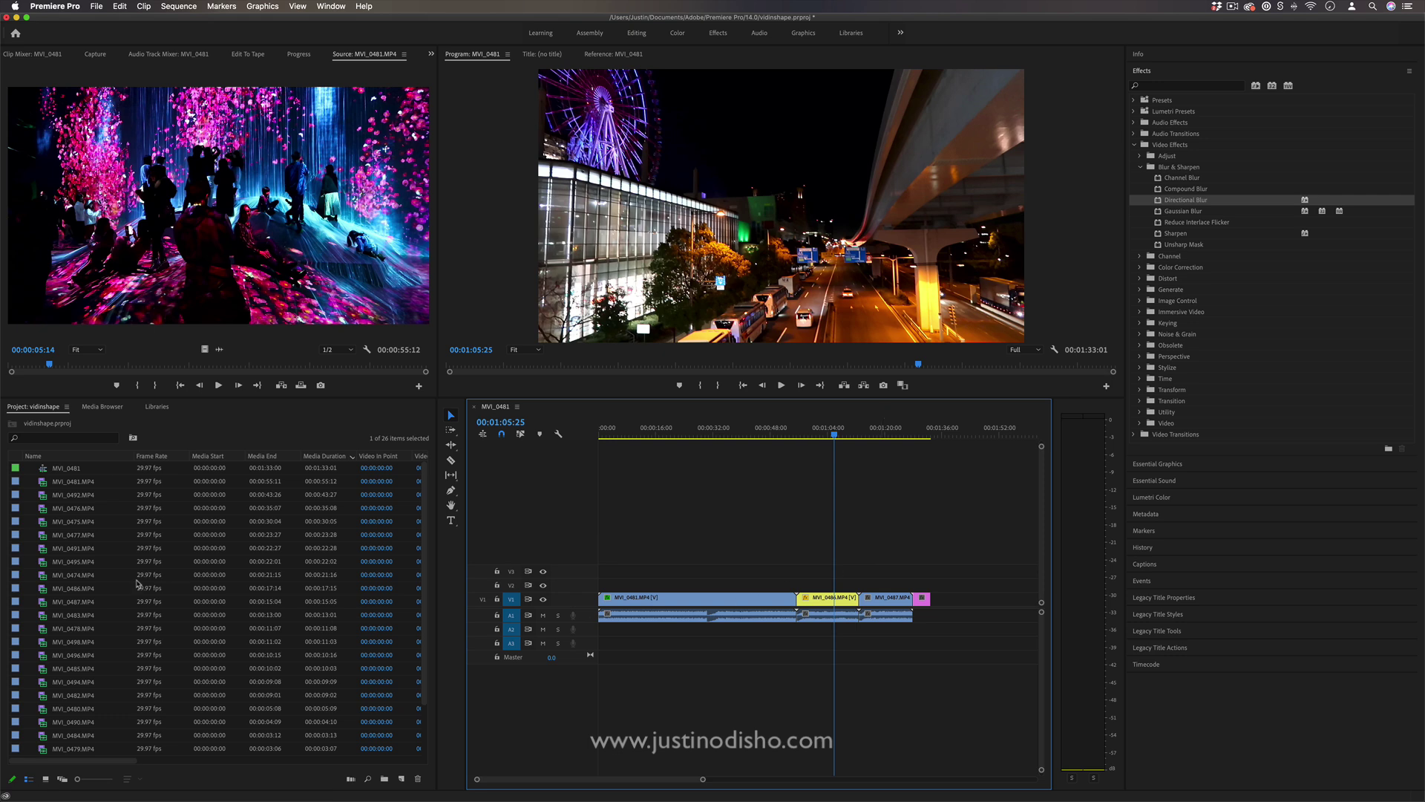
Open Preferences > Labels and set the default label for video items
{"action": "left_click", "coordinate": [55, 5]}
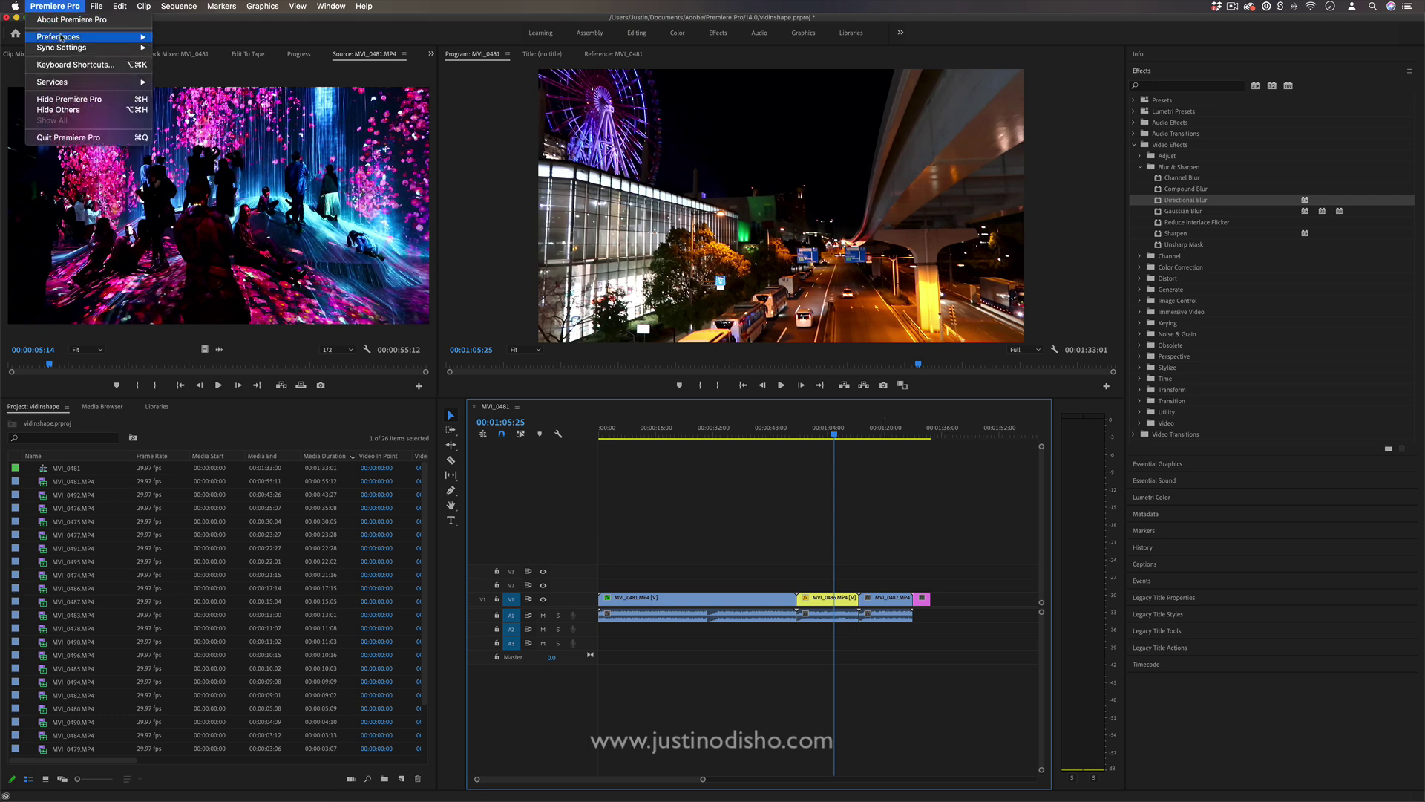
{"action": "mouse_move", "coordinate": [61, 37]}
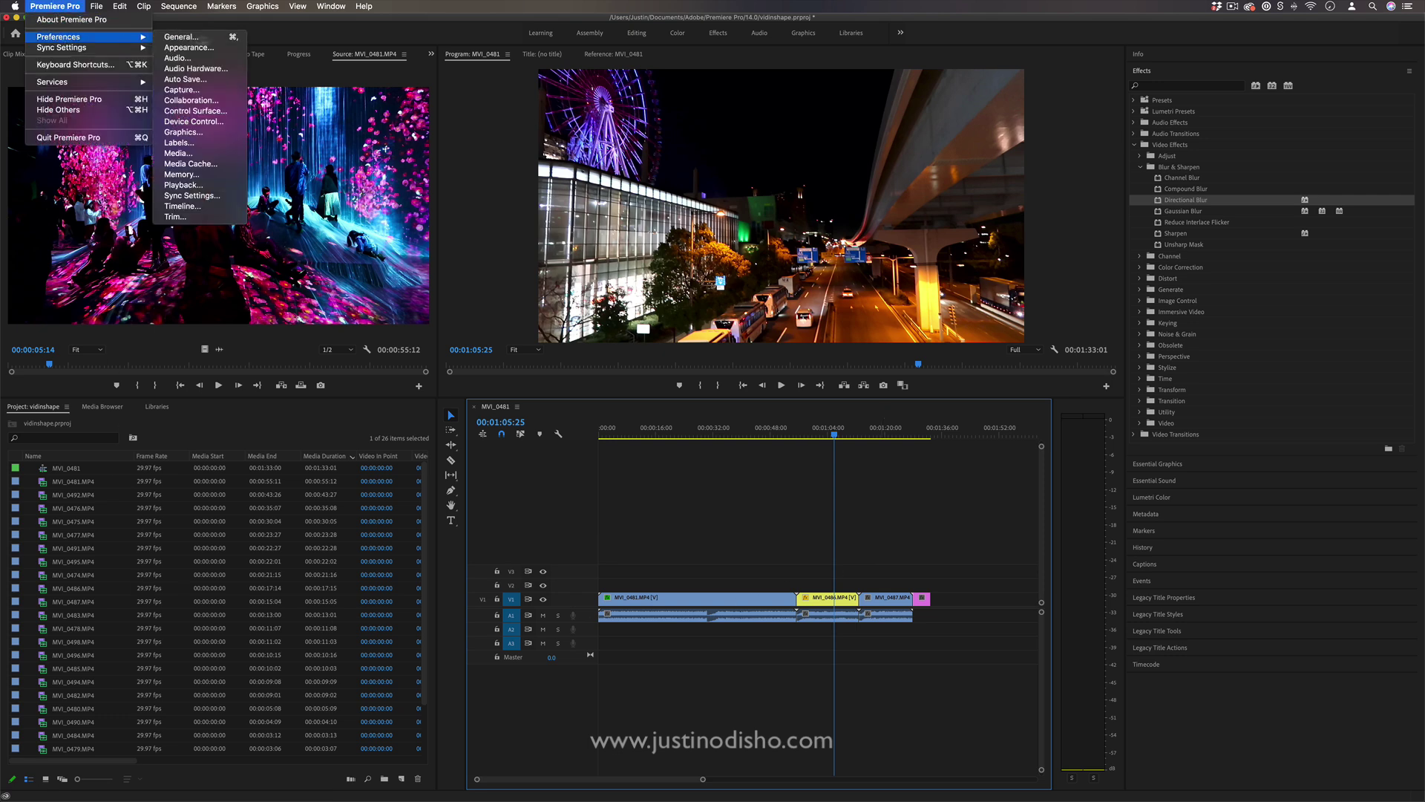
{"action": "left_click", "coordinate": [197, 143]}
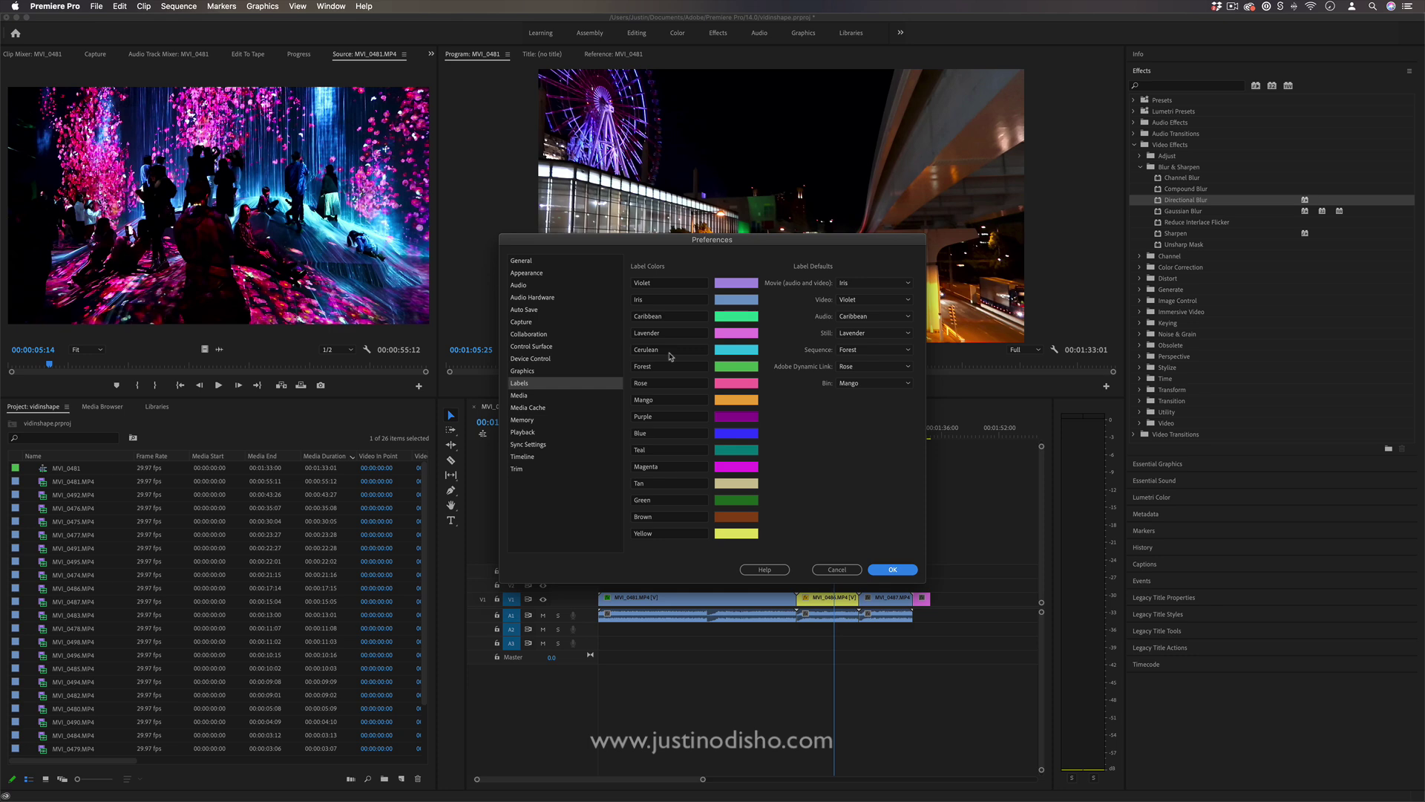
{"action": "left_click", "coordinate": [883, 300]}
{"action": "left_click", "coordinate": [861, 319]}
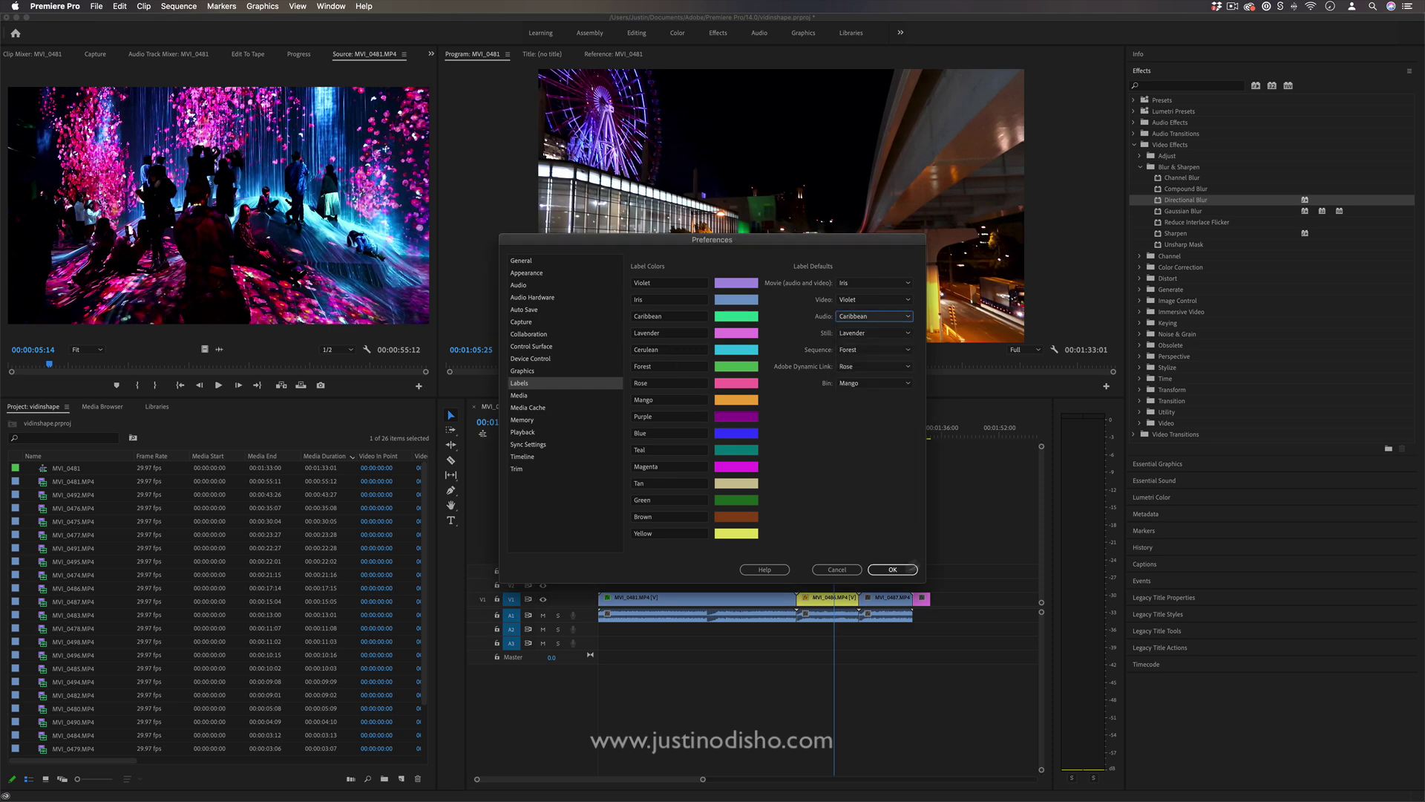
Close Preferences and switch the bin to Freeform View, briefly trying Icon View
{"action": "left_click", "coordinate": [893, 570]}
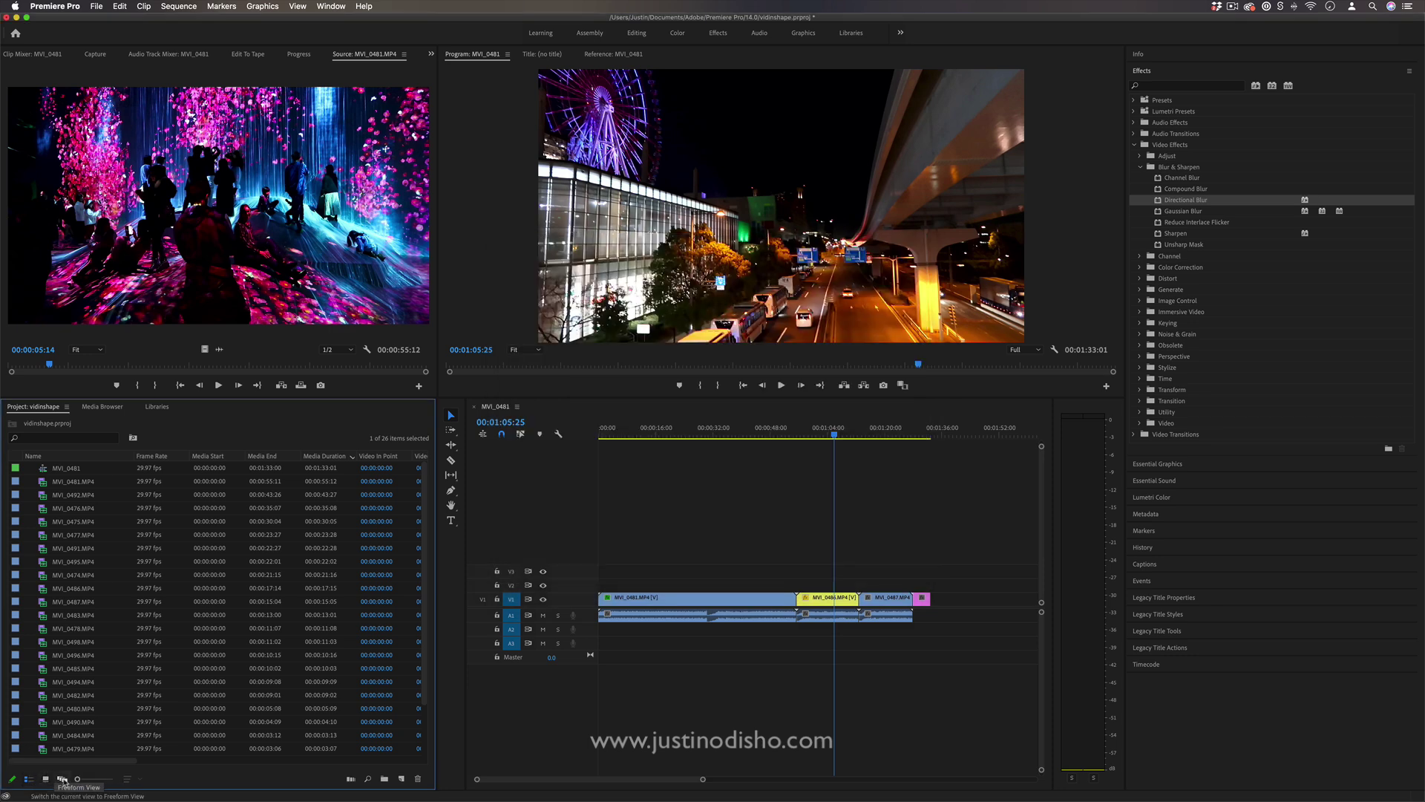
{"action": "left_click", "coordinate": [63, 779]}
{"action": "scroll", "coordinate": [250, 558], "scroll_direction": "down", "scroll_amount": 5}
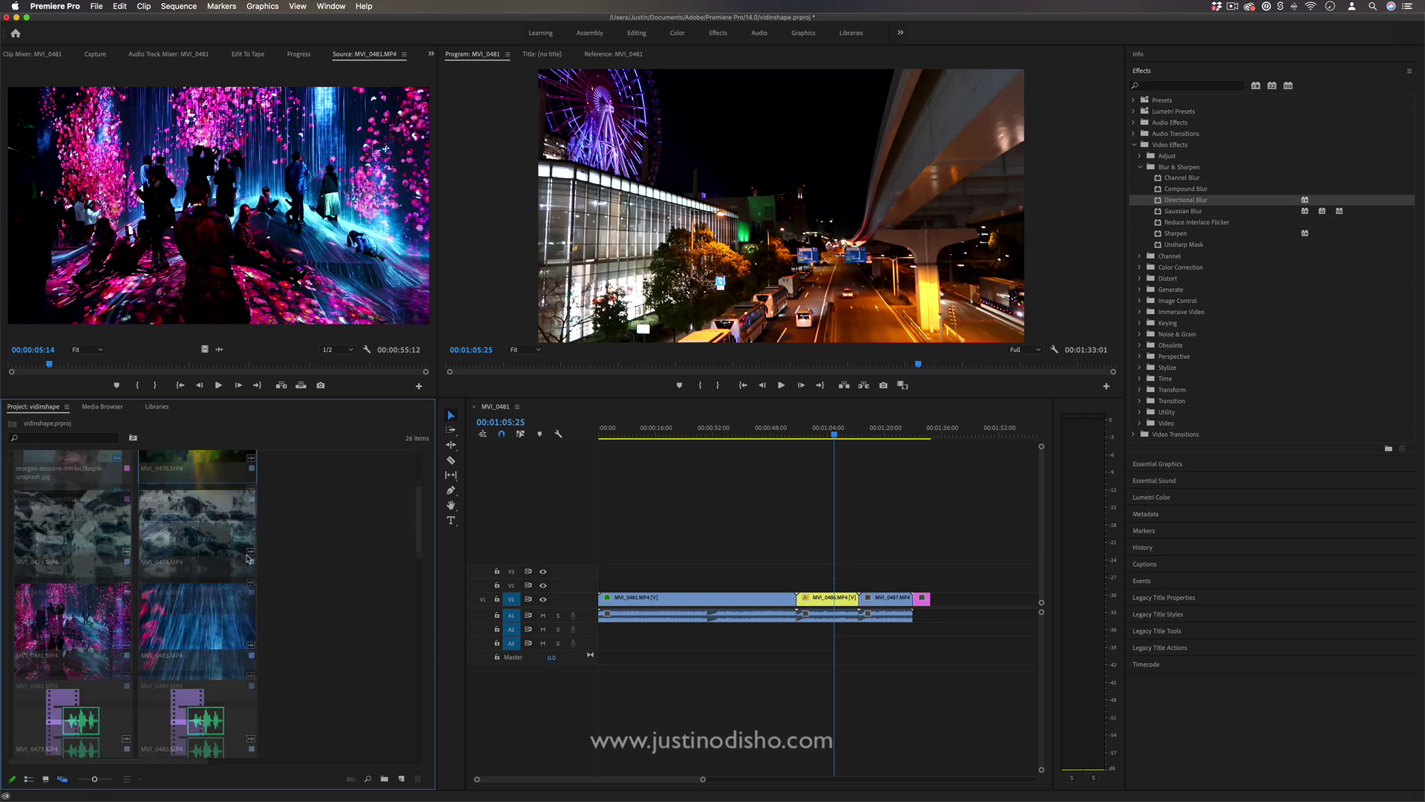
{"action": "scroll", "coordinate": [252, 564], "scroll_direction": "up", "scroll_amount": 2}
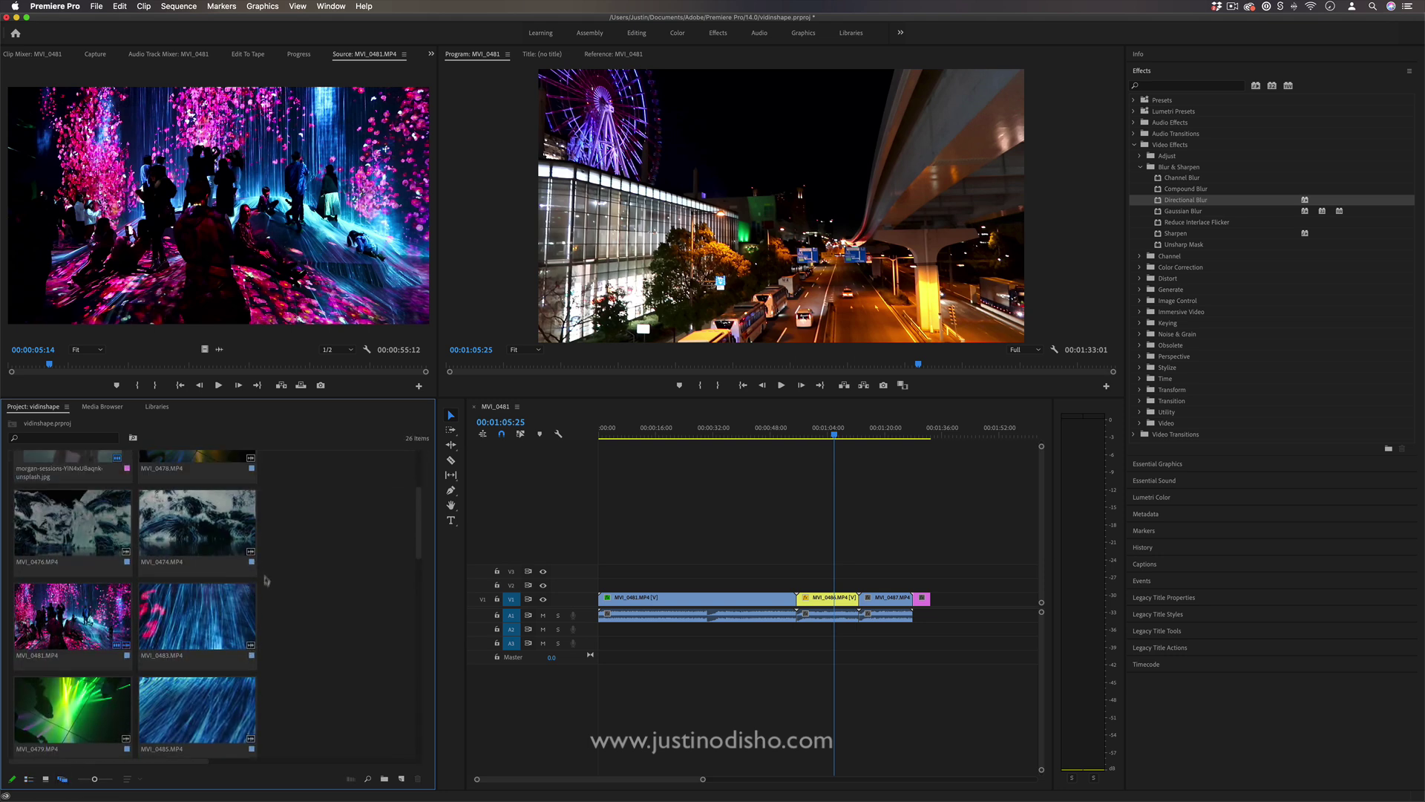
{"action": "left_click", "coordinate": [45, 779]}
{"action": "left_click", "coordinate": [186, 553]}
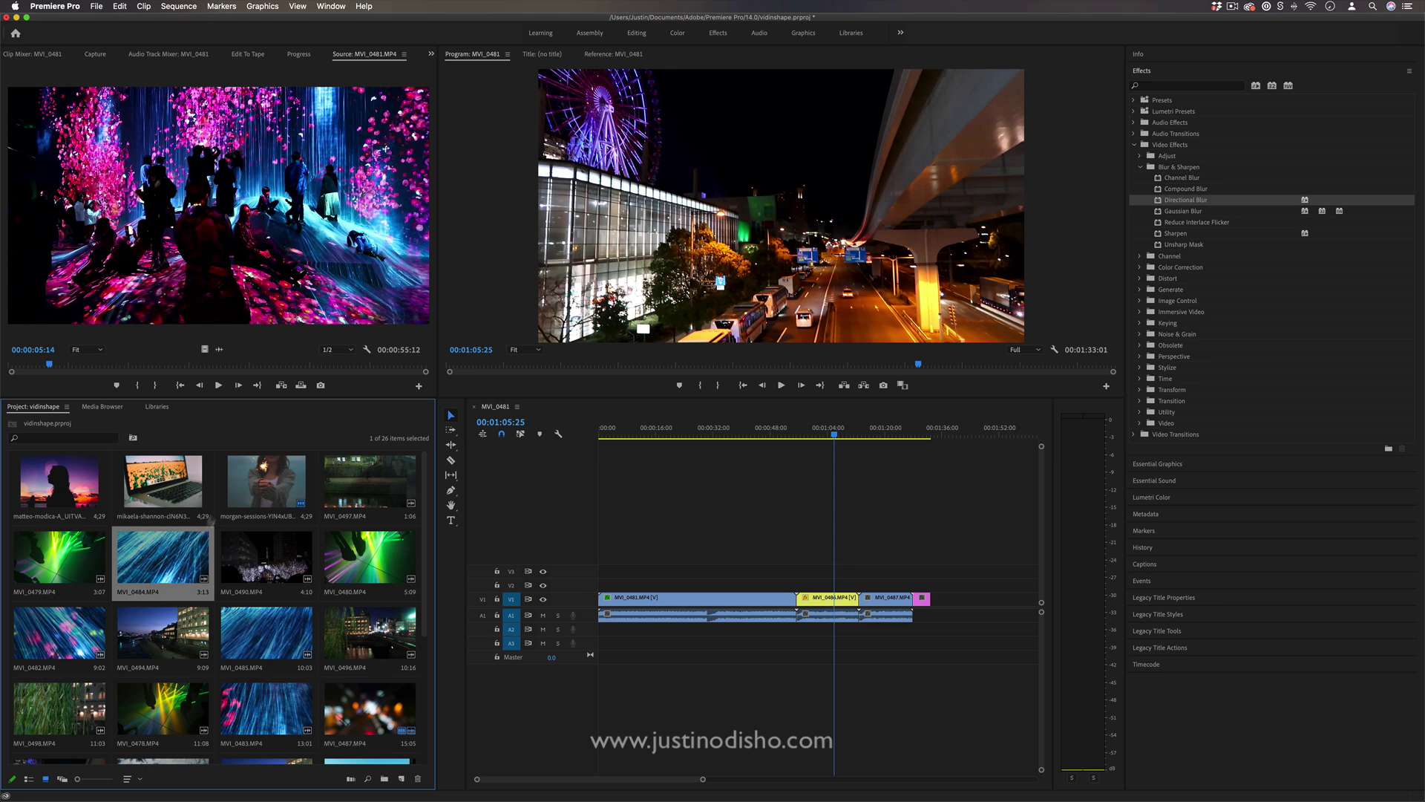
{"action": "left_click", "coordinate": [63, 778]}
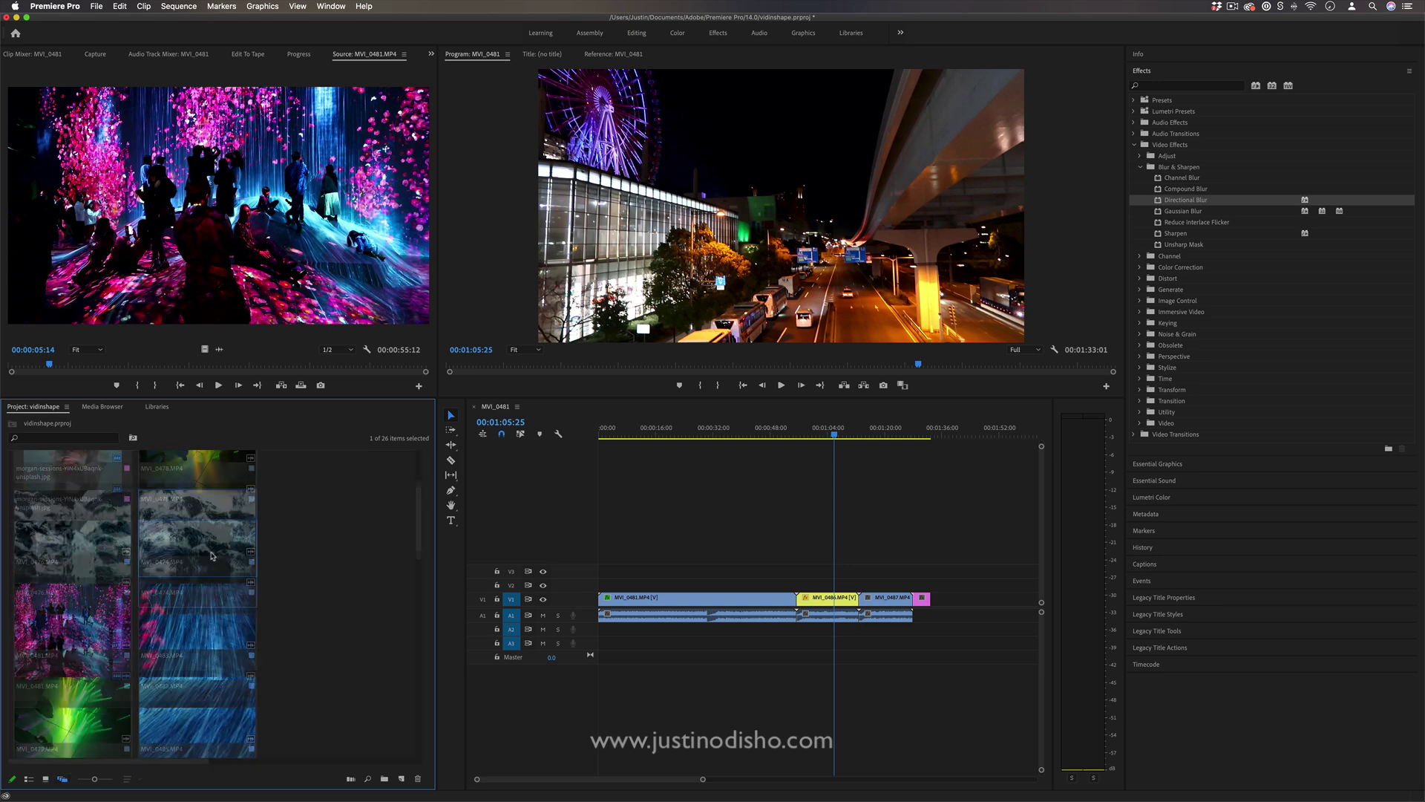
Rearrange the MVI_0474, MVI_0478 and image thumbnails into new freeform positions
{"action": "left_click_drag", "start_coordinate": [200, 672], "coordinate": [291, 656]}
{"action": "left_click_drag", "start_coordinate": [215, 562], "coordinate": [358, 529]}
{"action": "left_click_drag", "start_coordinate": [239, 494], "coordinate": [299, 490]}
{"action": "left_click_drag", "start_coordinate": [349, 549], "coordinate": [338, 502]}
{"action": "left_click_drag", "start_coordinate": [300, 656], "coordinate": [292, 580]}
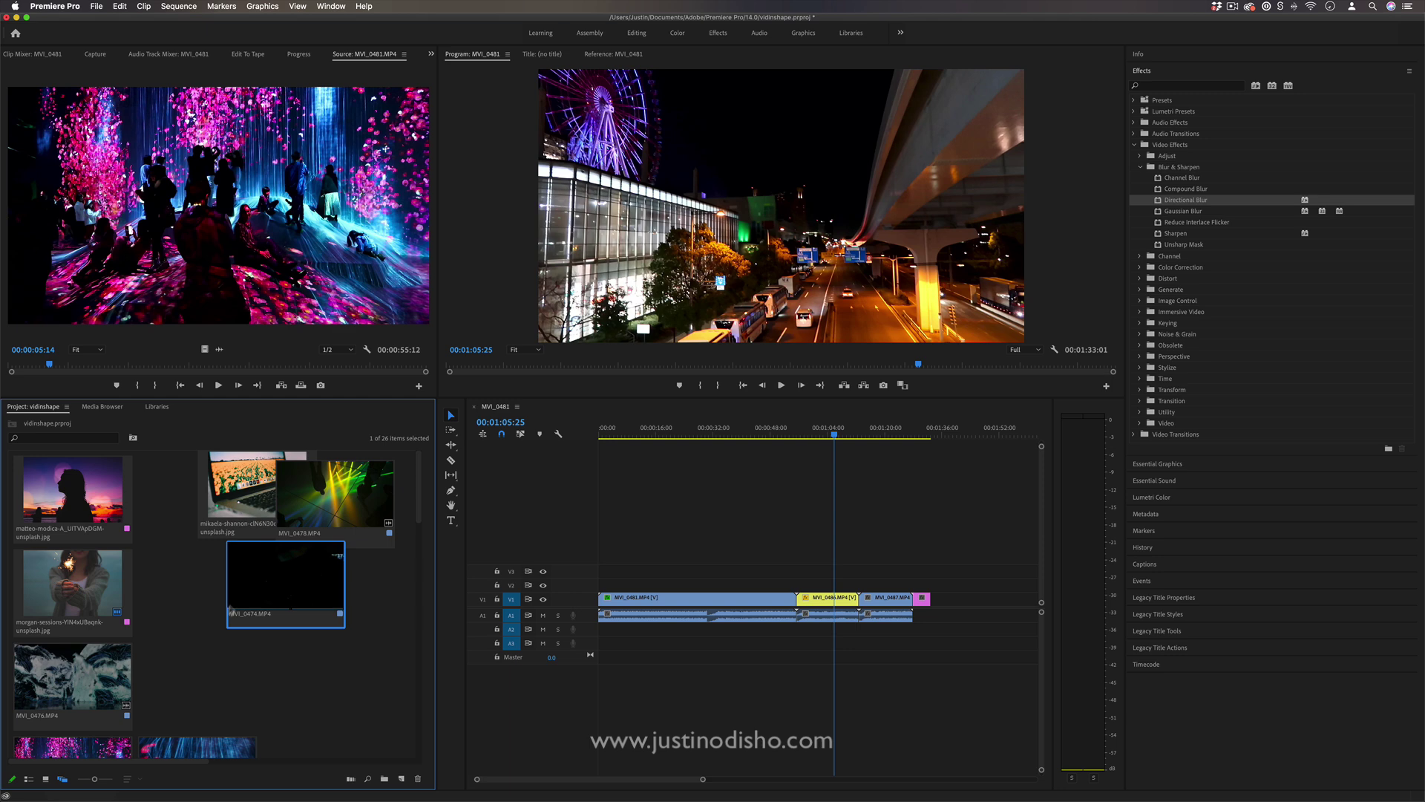
Move MVI_0481 to a free spot and stack MVI_0483 and MVI_0485 onto it
{"action": "scroll", "coordinate": [148, 644], "scroll_direction": "down", "scroll_amount": 5}
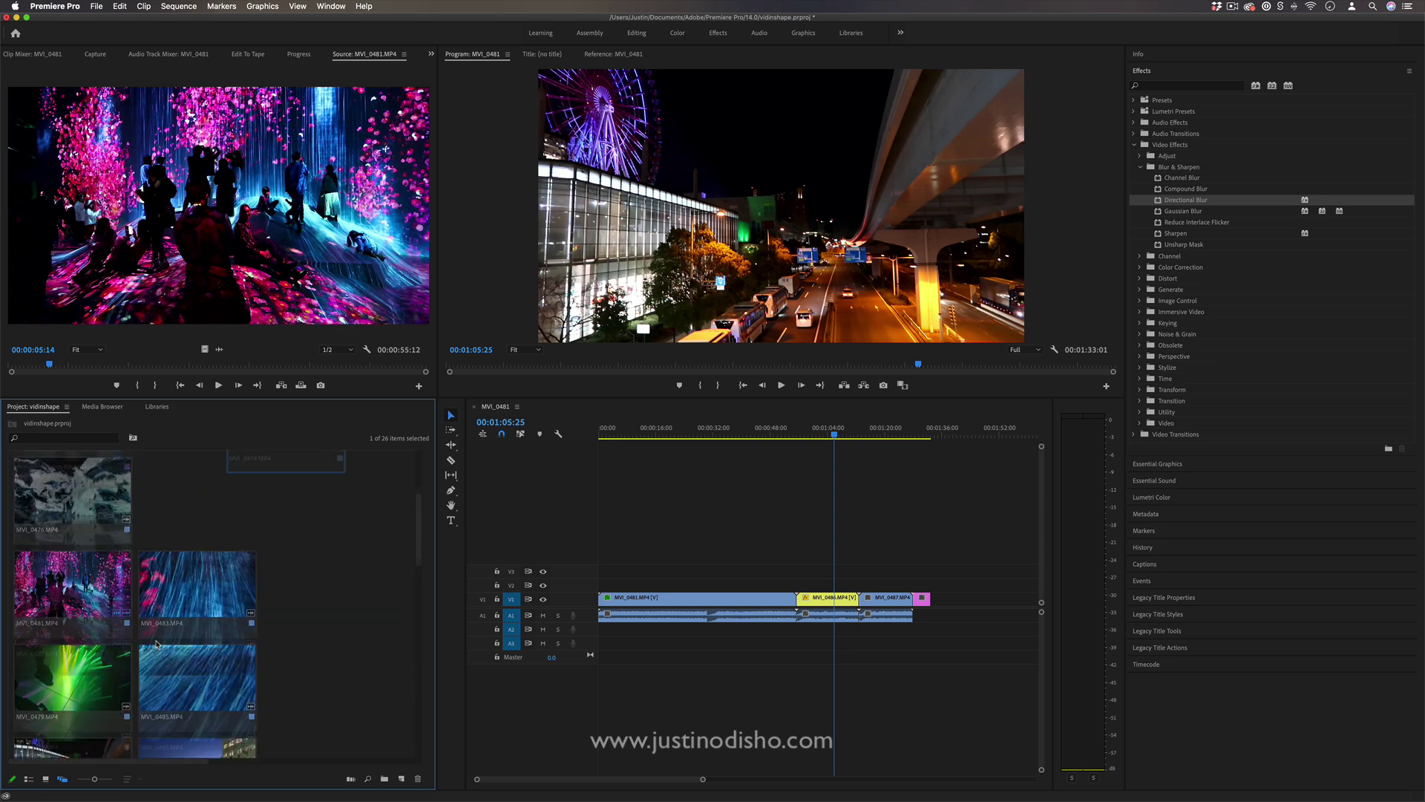
{"action": "left_click_drag", "start_coordinate": [74, 553], "coordinate": [335, 527]}
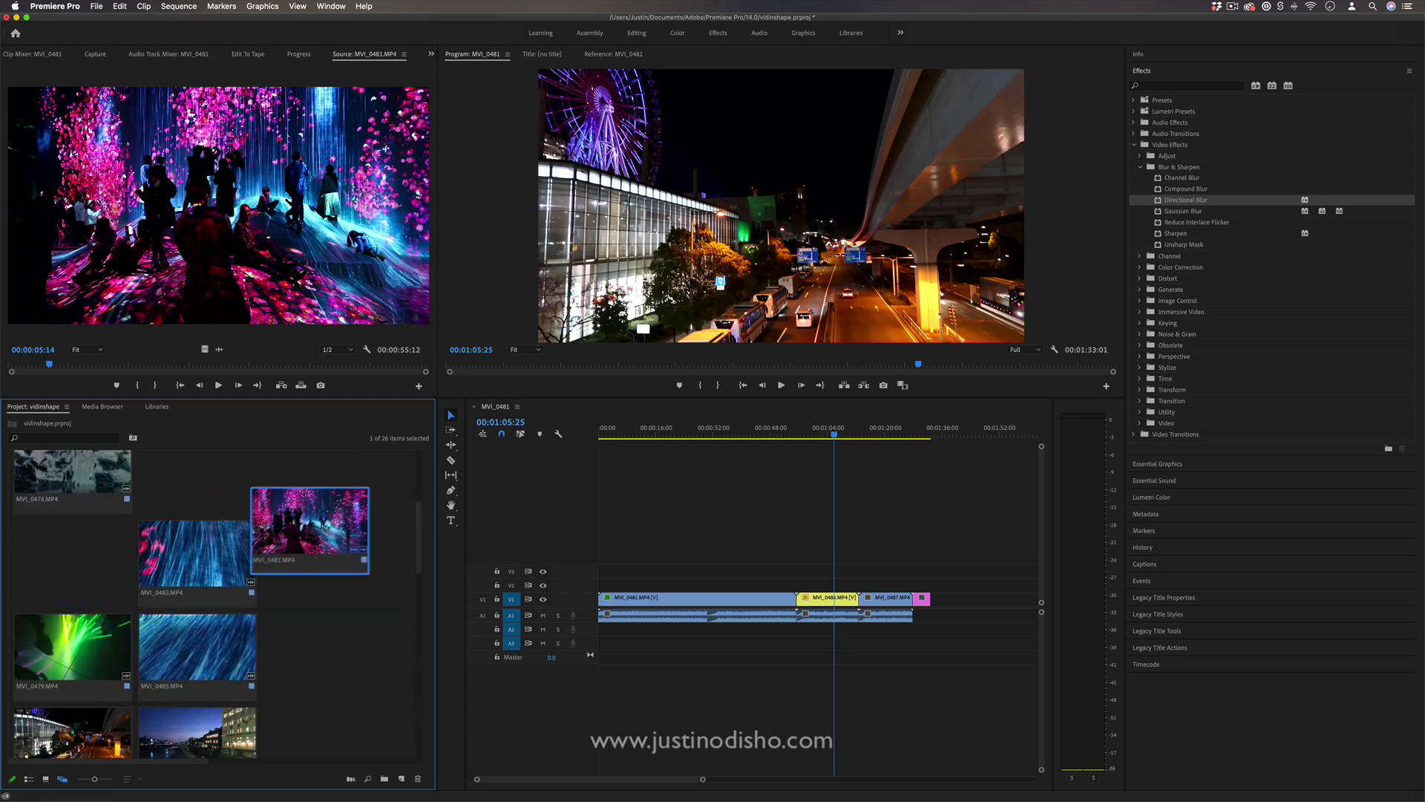
{"action": "left_click_drag", "start_coordinate": [196, 553], "coordinate": [313, 557]}
{"action": "left_click_drag", "start_coordinate": [196, 646], "coordinate": [316, 595]}
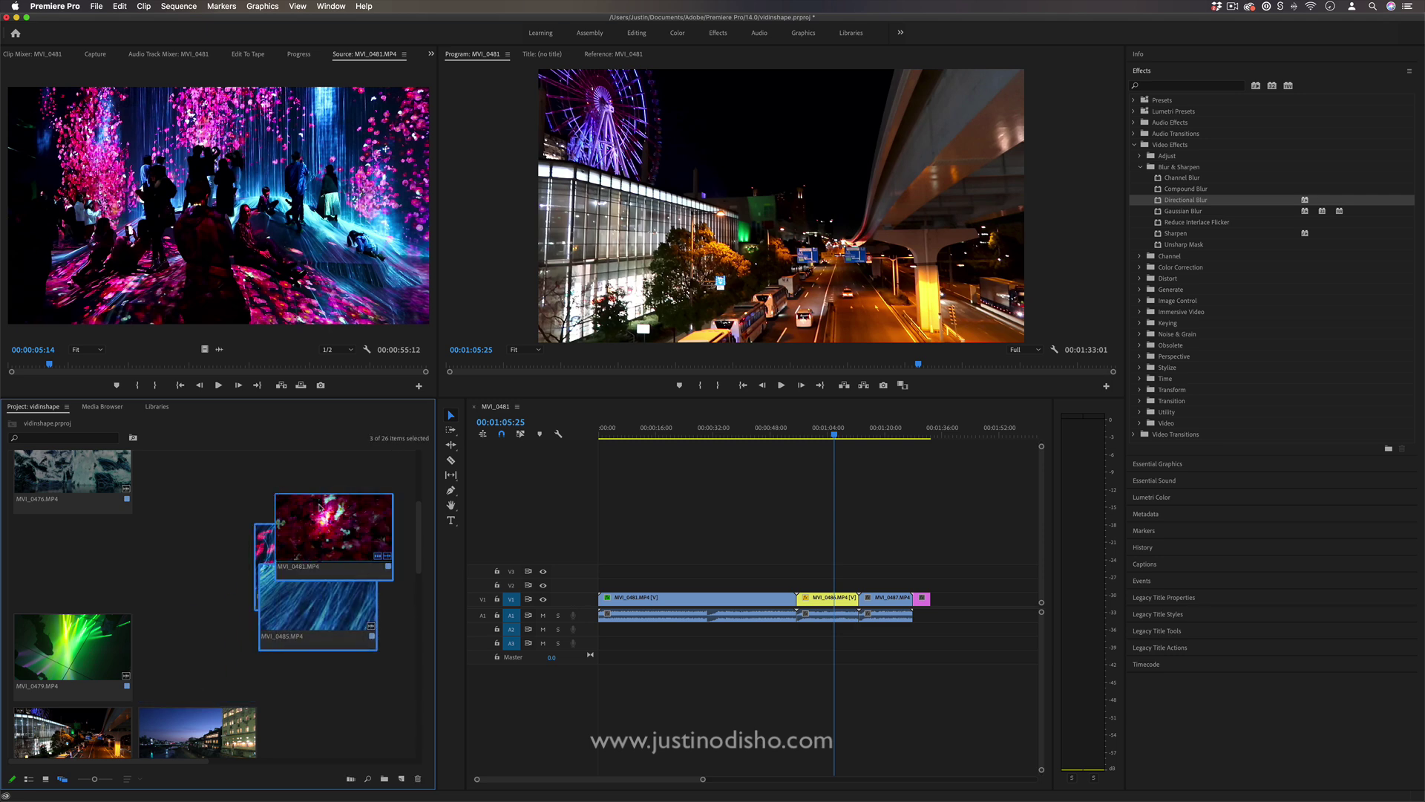
Put the stacked MVI_0481, MVI_0483 and MVI_0485 into a new bin named 'Blue Laser Room'
{"action": "right_click", "coordinate": [321, 507]}
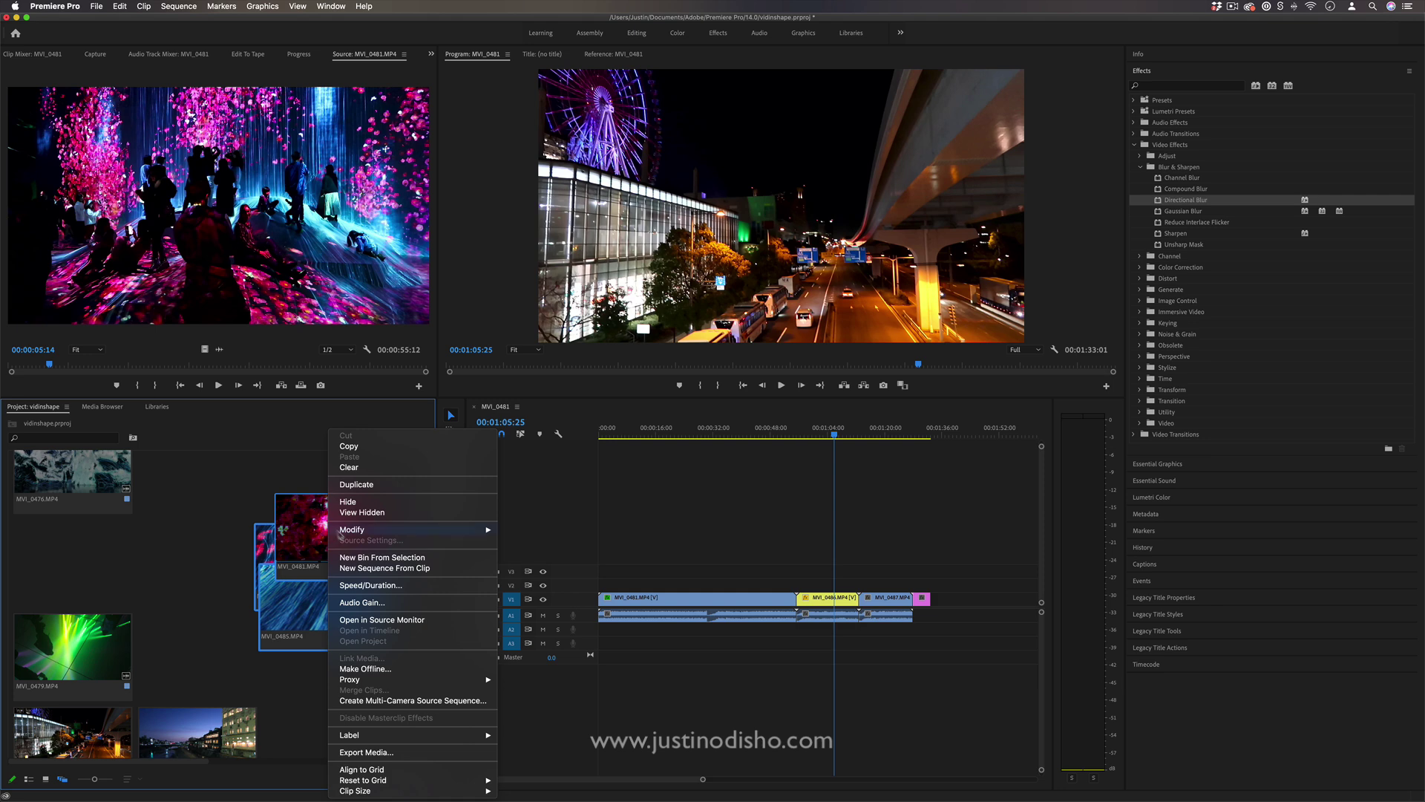
{"action": "left_click", "coordinate": [386, 557]}
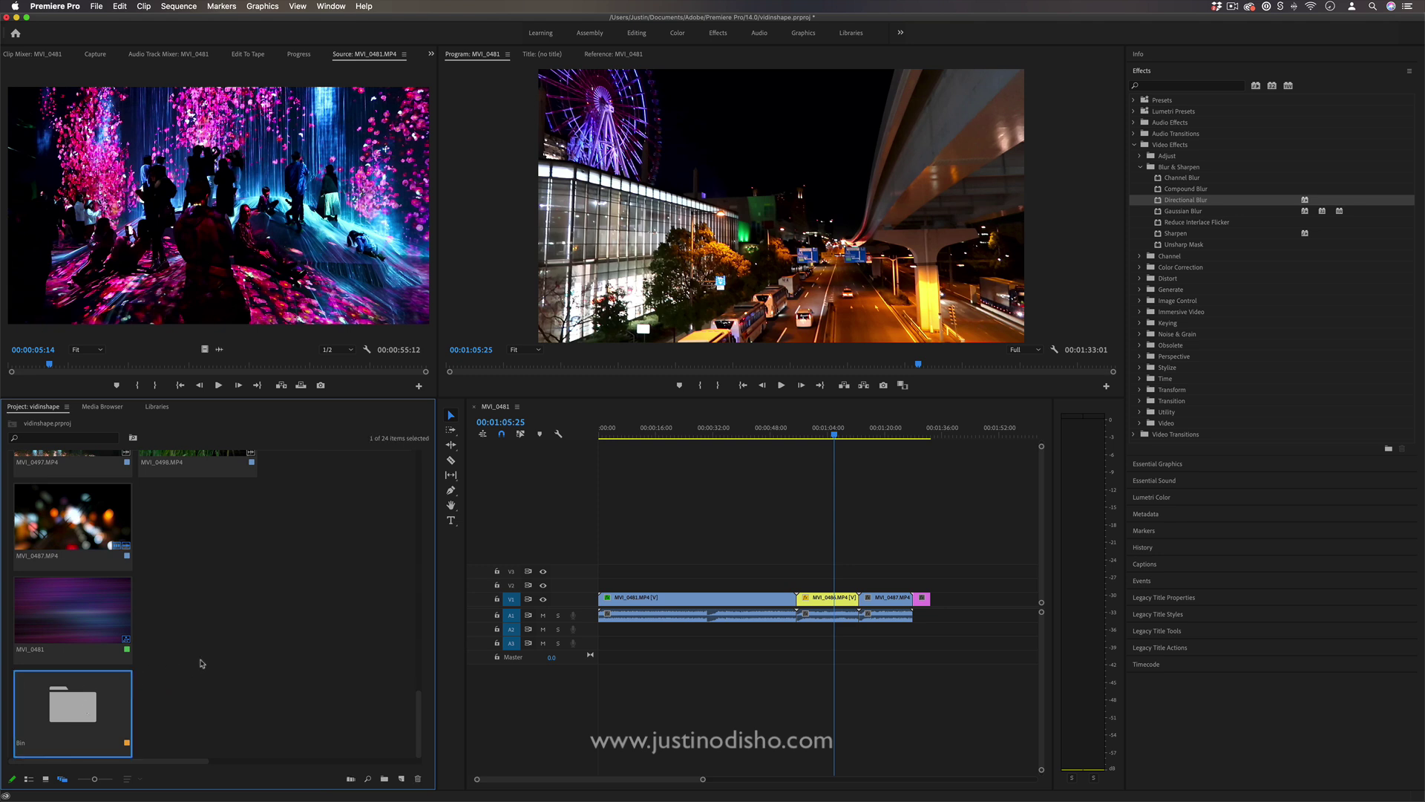
{"action": "left_click", "coordinate": [99, 701]}
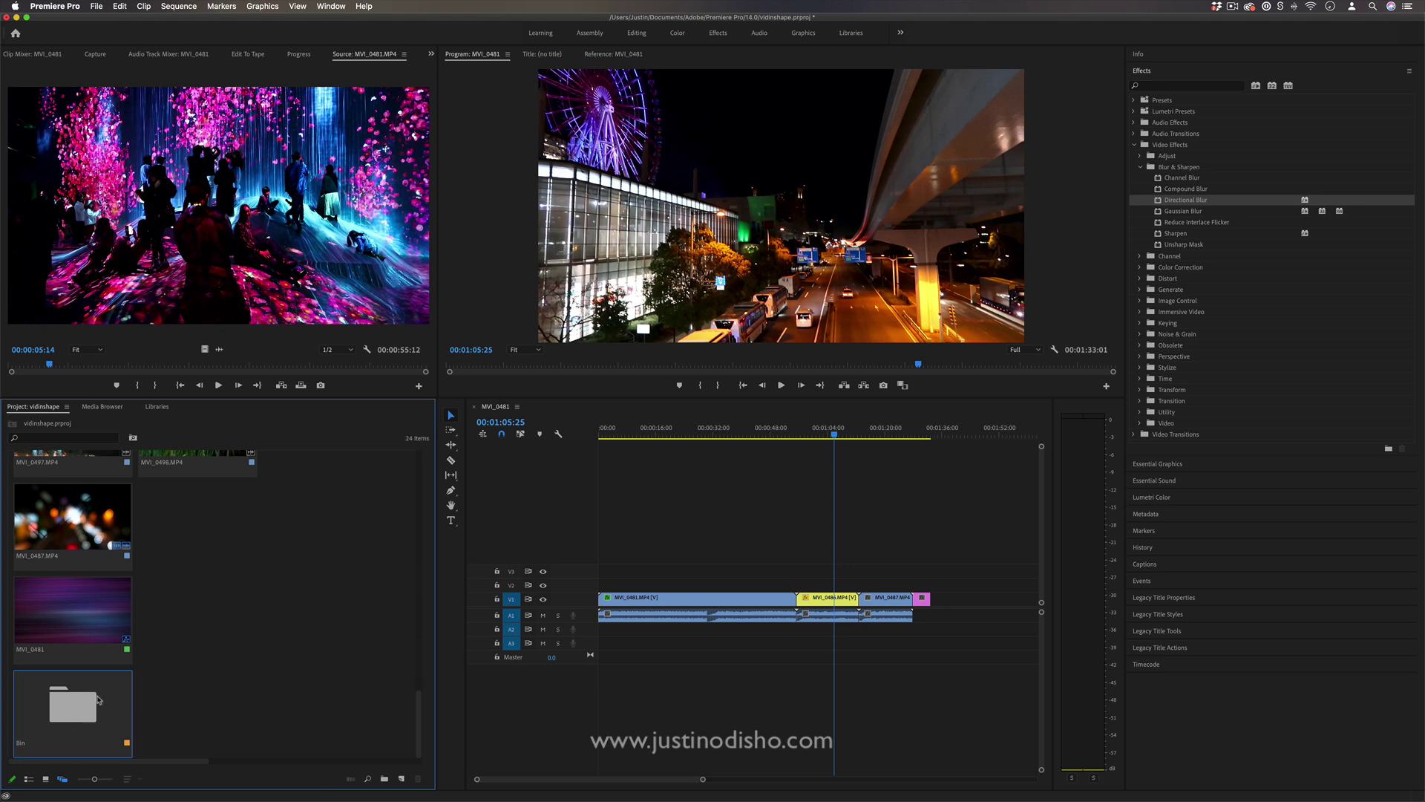
{"action": "left_click", "coordinate": [23, 748]}
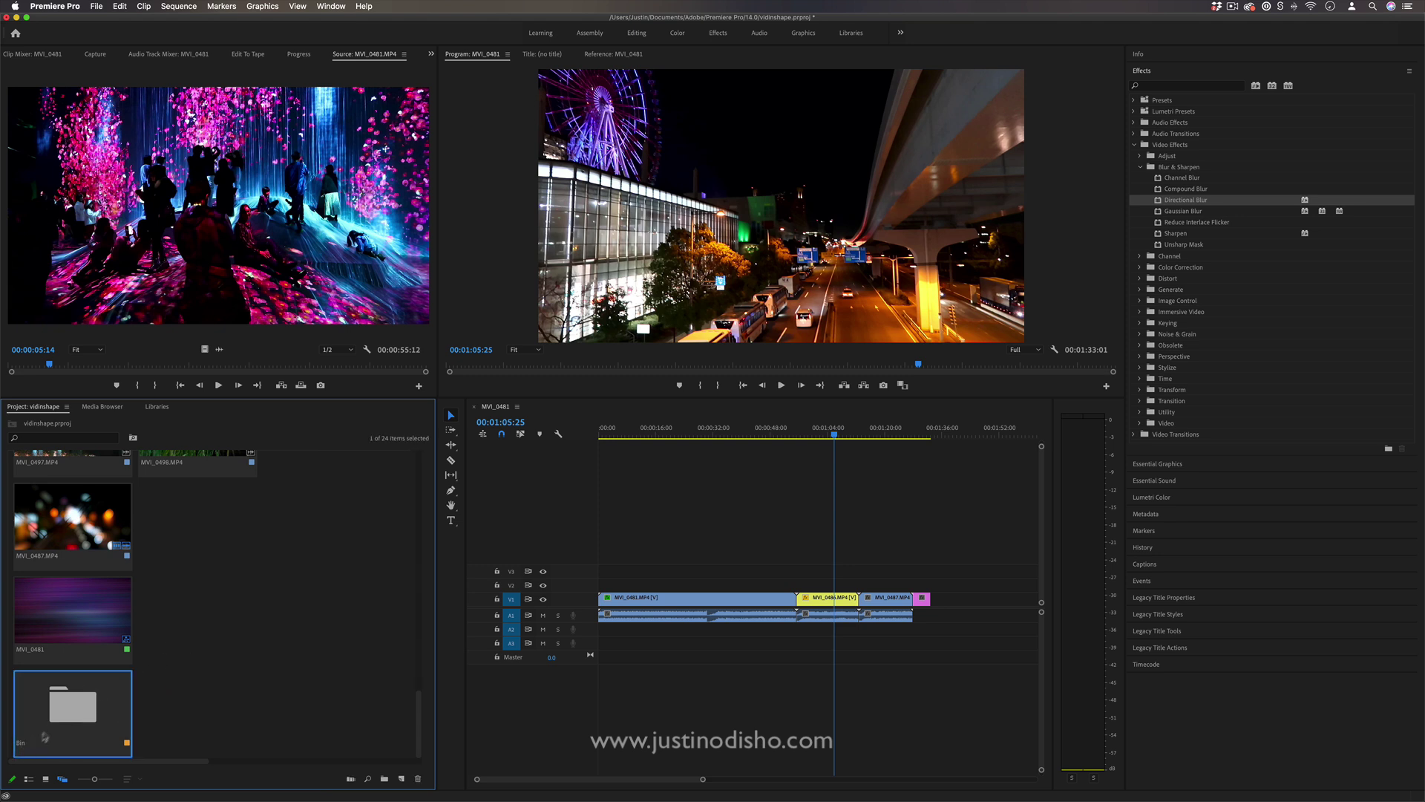
{"action": "right_click", "coordinate": [25, 742]}
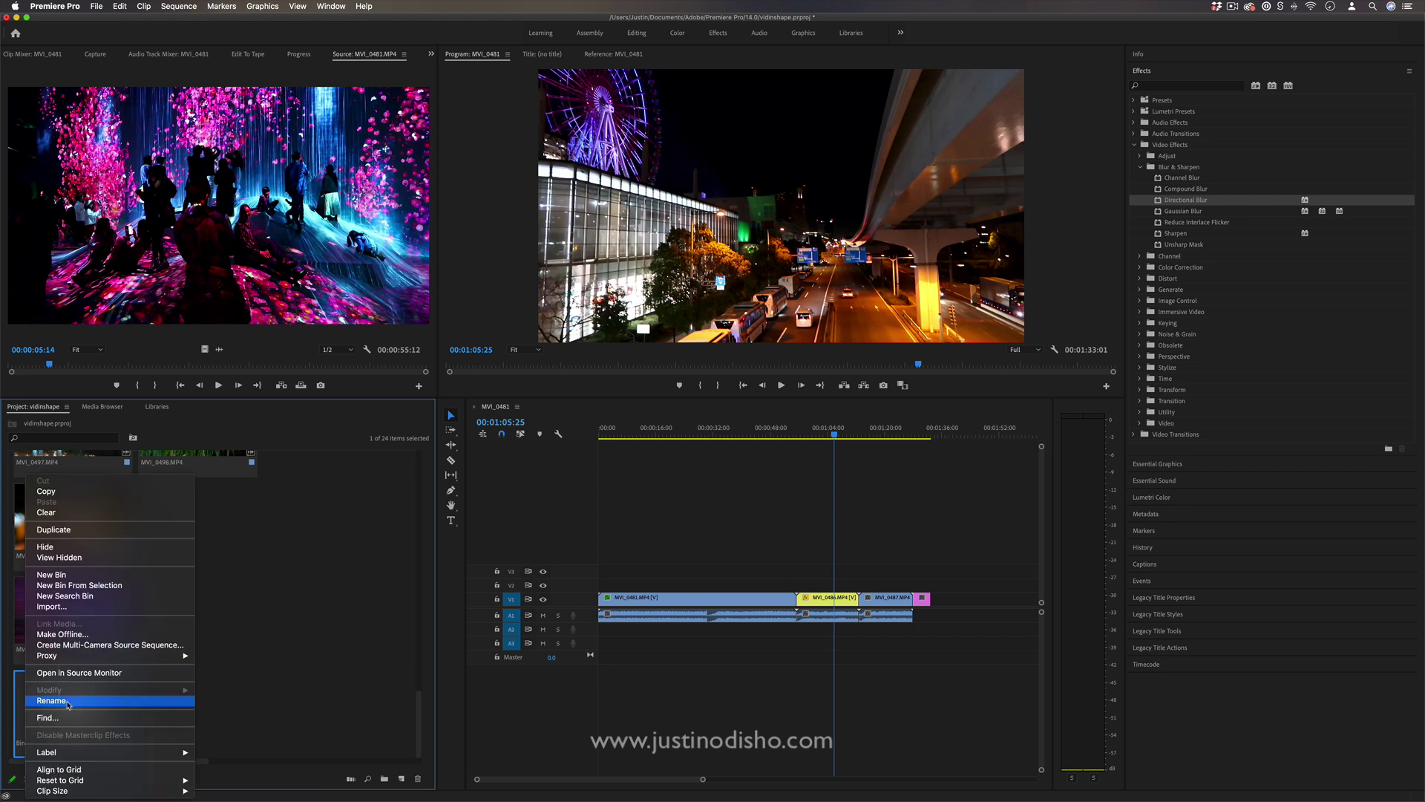
{"action": "left_click", "coordinate": [68, 703]}
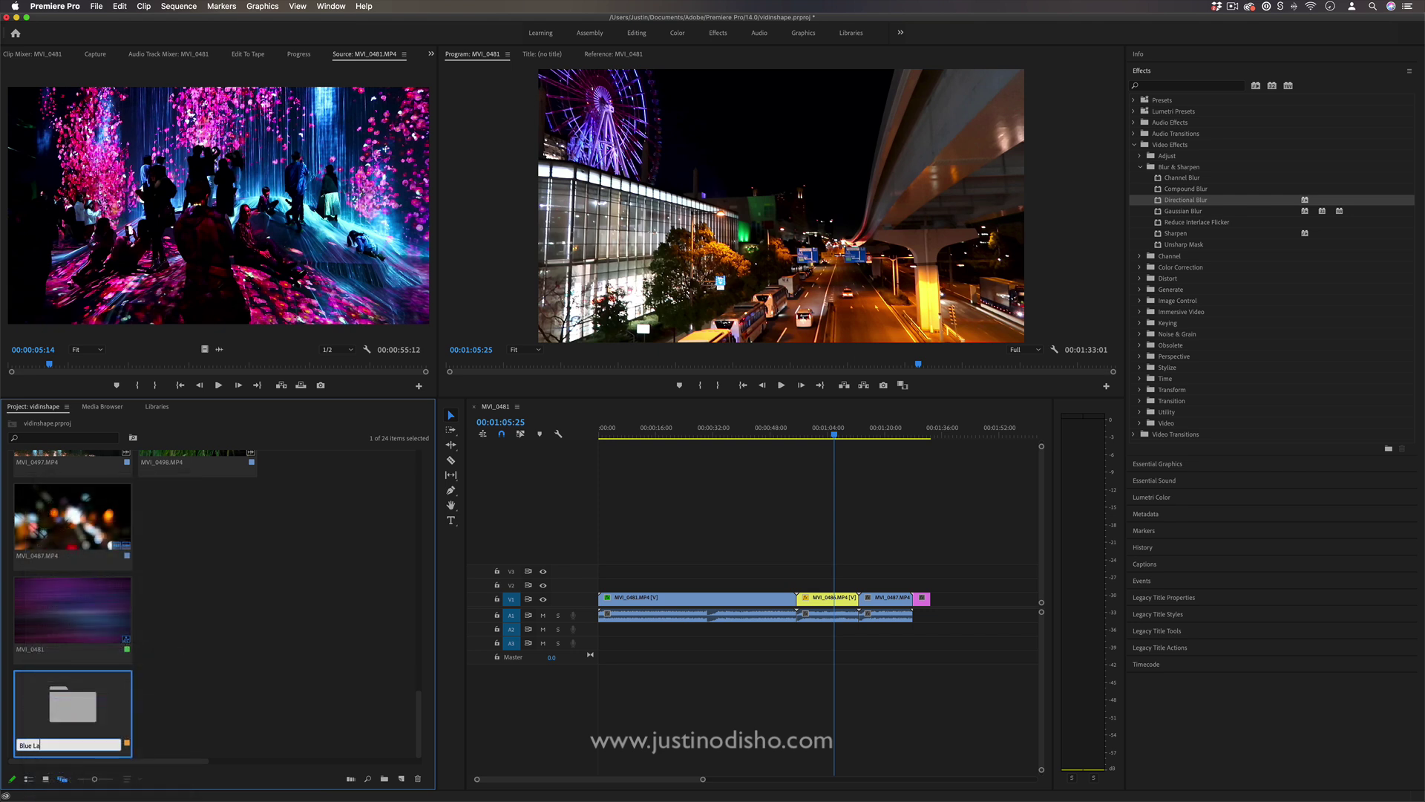
{"action": "type", "text": "Blue Laser Room"}
{"action": "key", "text": "Return"}
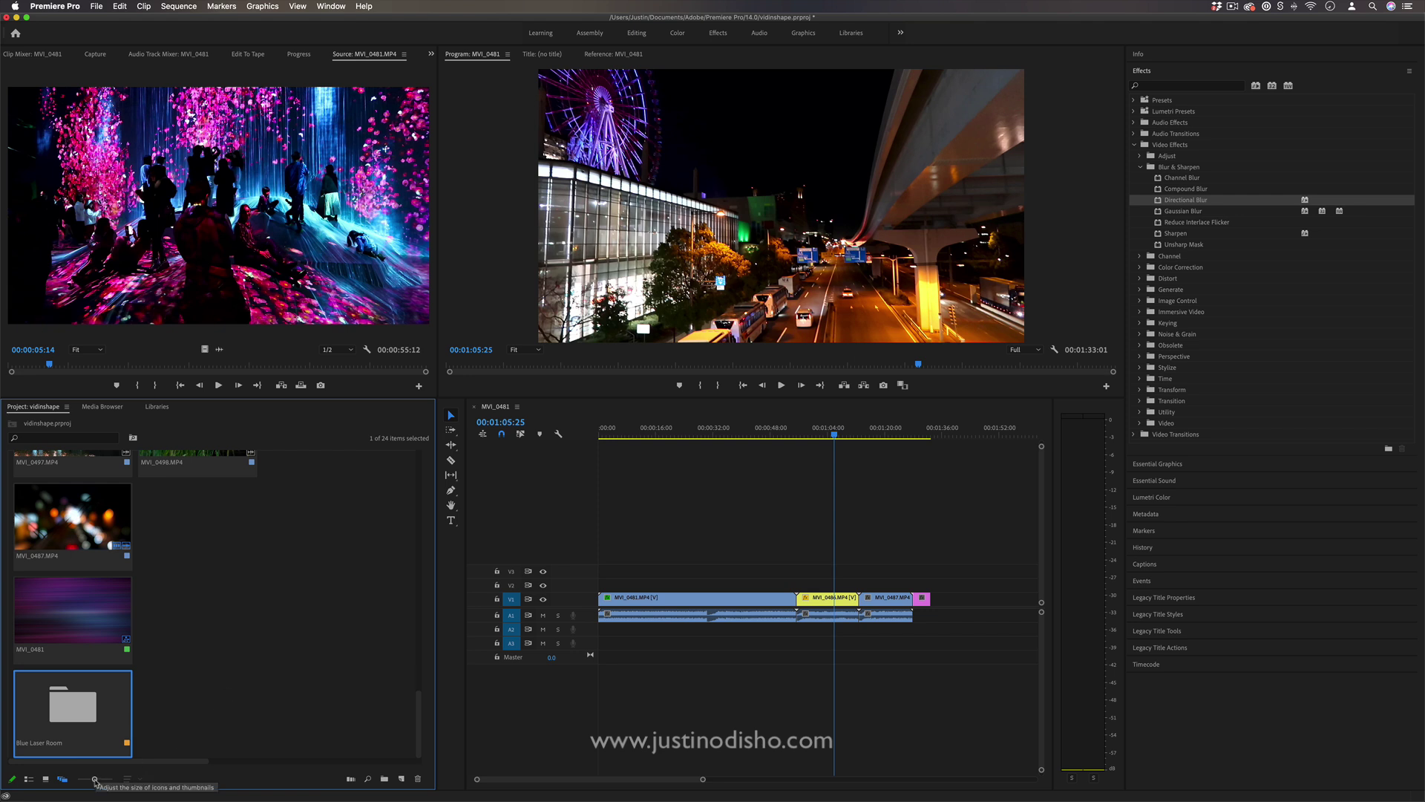
Resize the project thumbnails with the size slider
{"action": "left_click_drag", "start_coordinate": [95, 780], "coordinate": [78, 781]}
{"action": "left_click", "coordinate": [166, 703]}
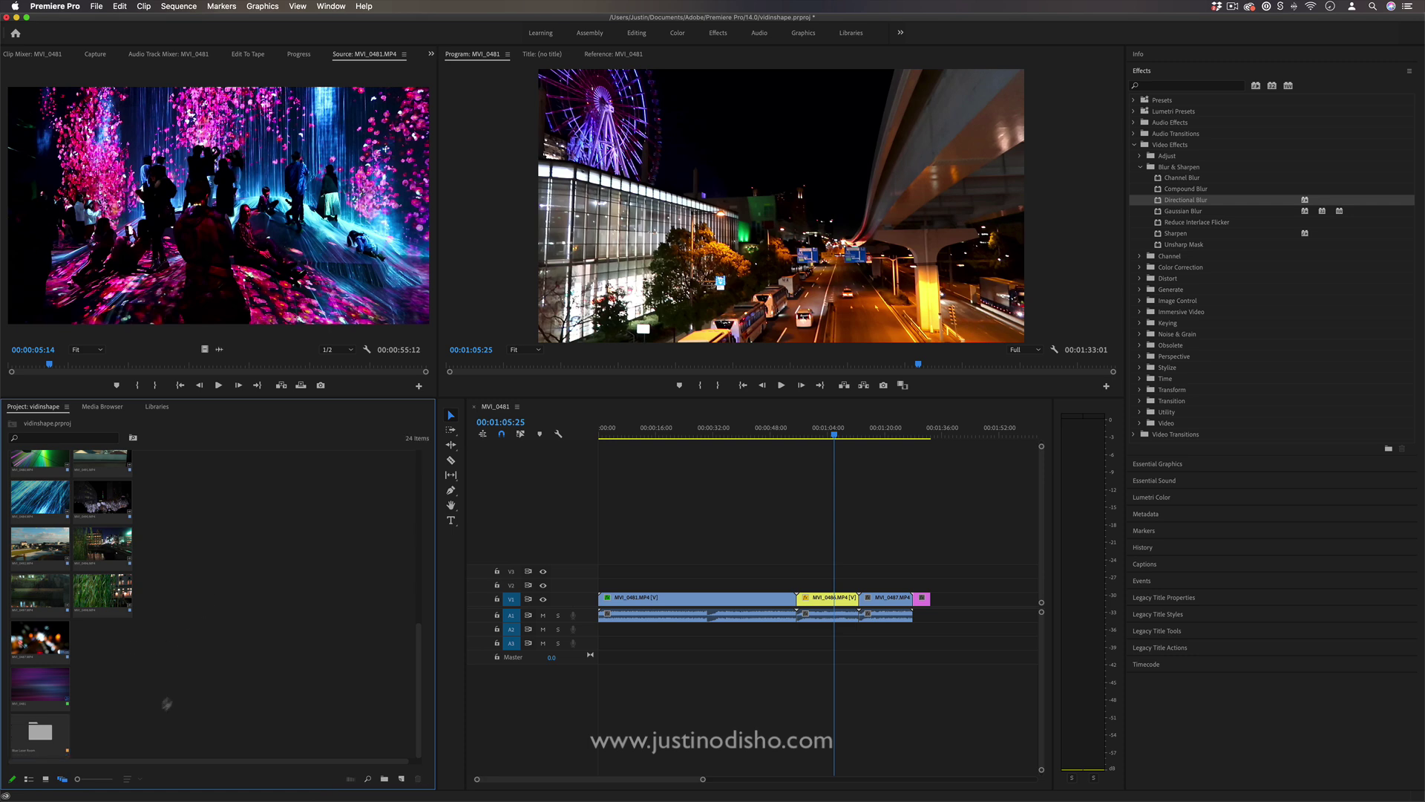
{"action": "scroll", "coordinate": [81, 715], "scroll_direction": "up", "scroll_amount": 10}
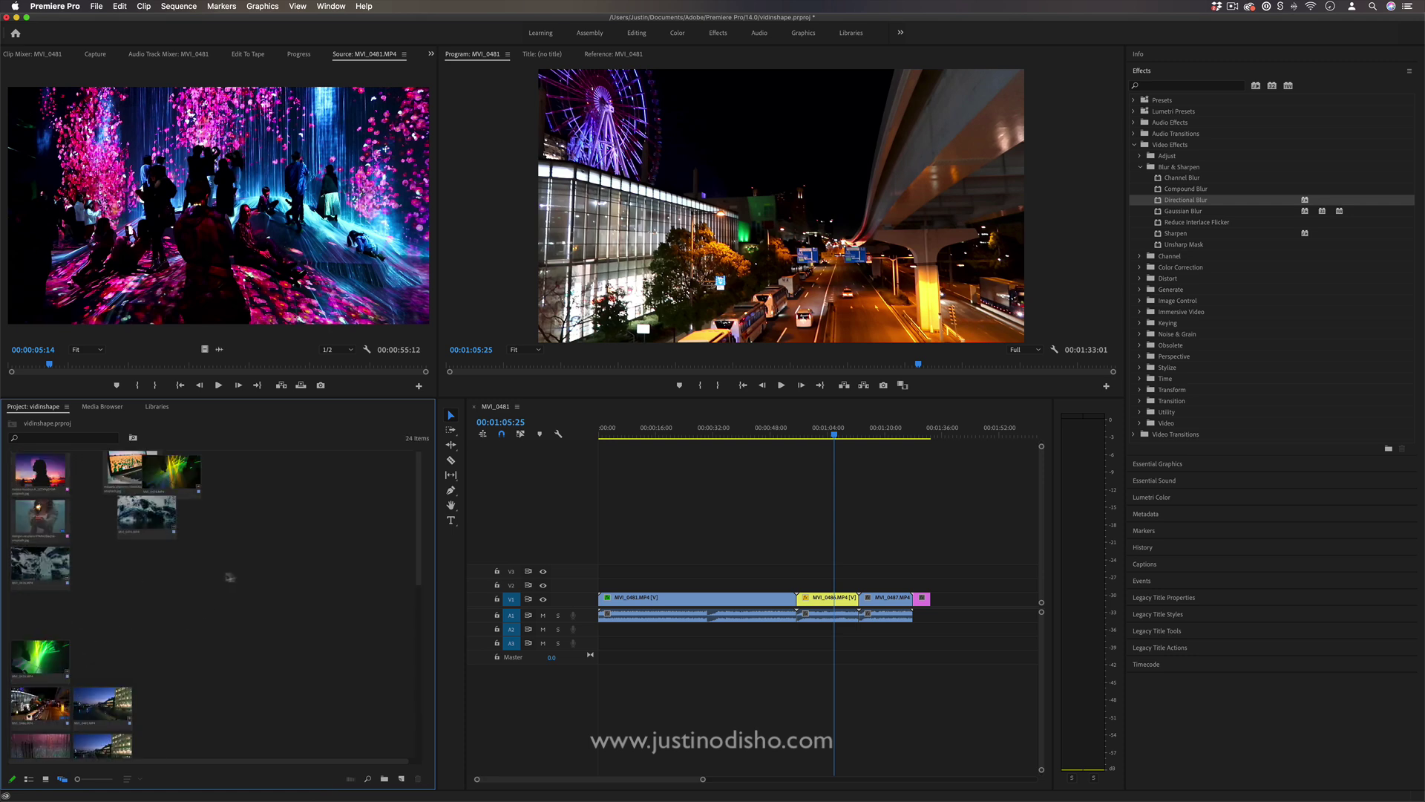
Align the thumbnails to the grid, reset the grid by Name, and nudge a few thumbnails
{"action": "right_click", "coordinate": [235, 590]}
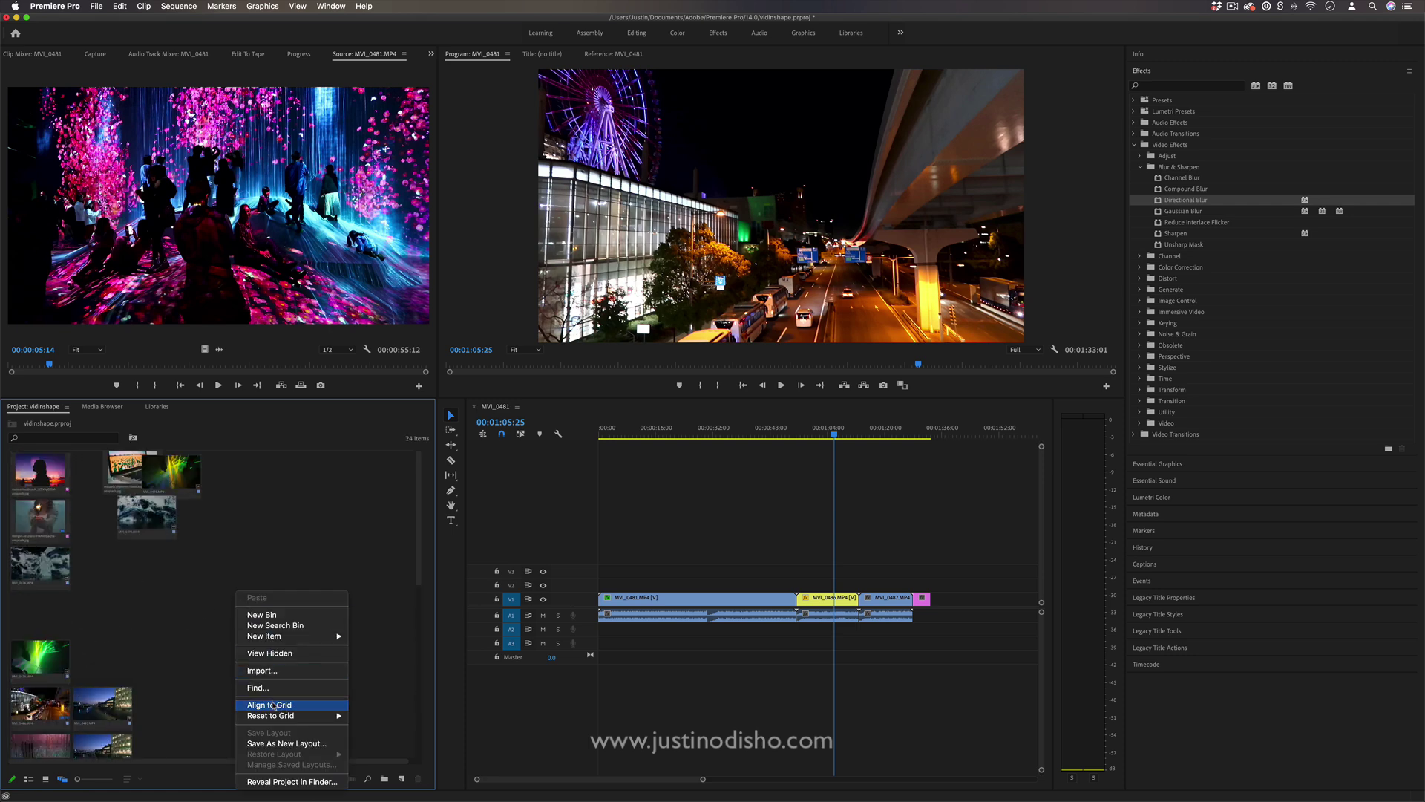
{"action": "left_click", "coordinate": [249, 706]}
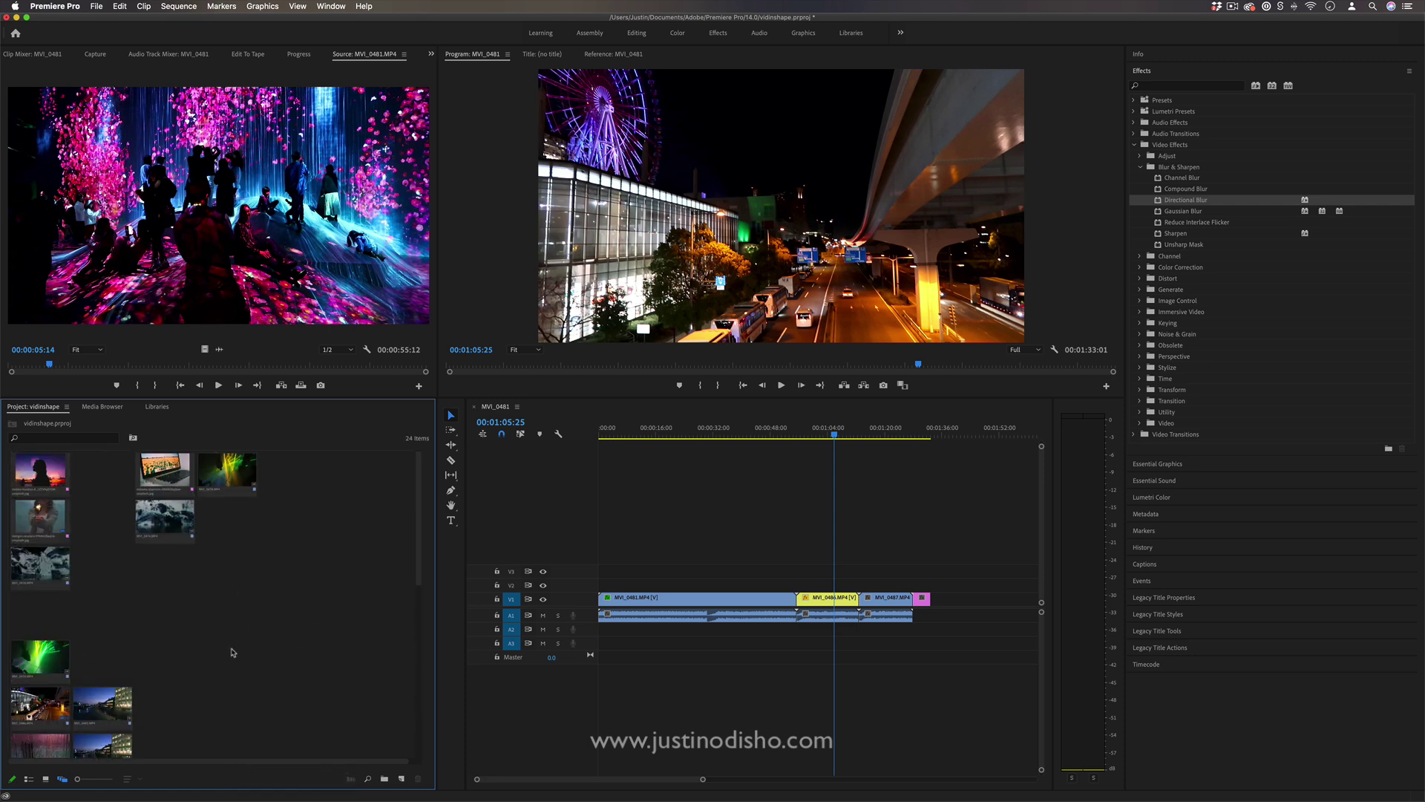
{"action": "right_click", "coordinate": [231, 572]}
{"action": "mouse_move", "coordinate": [286, 700]}
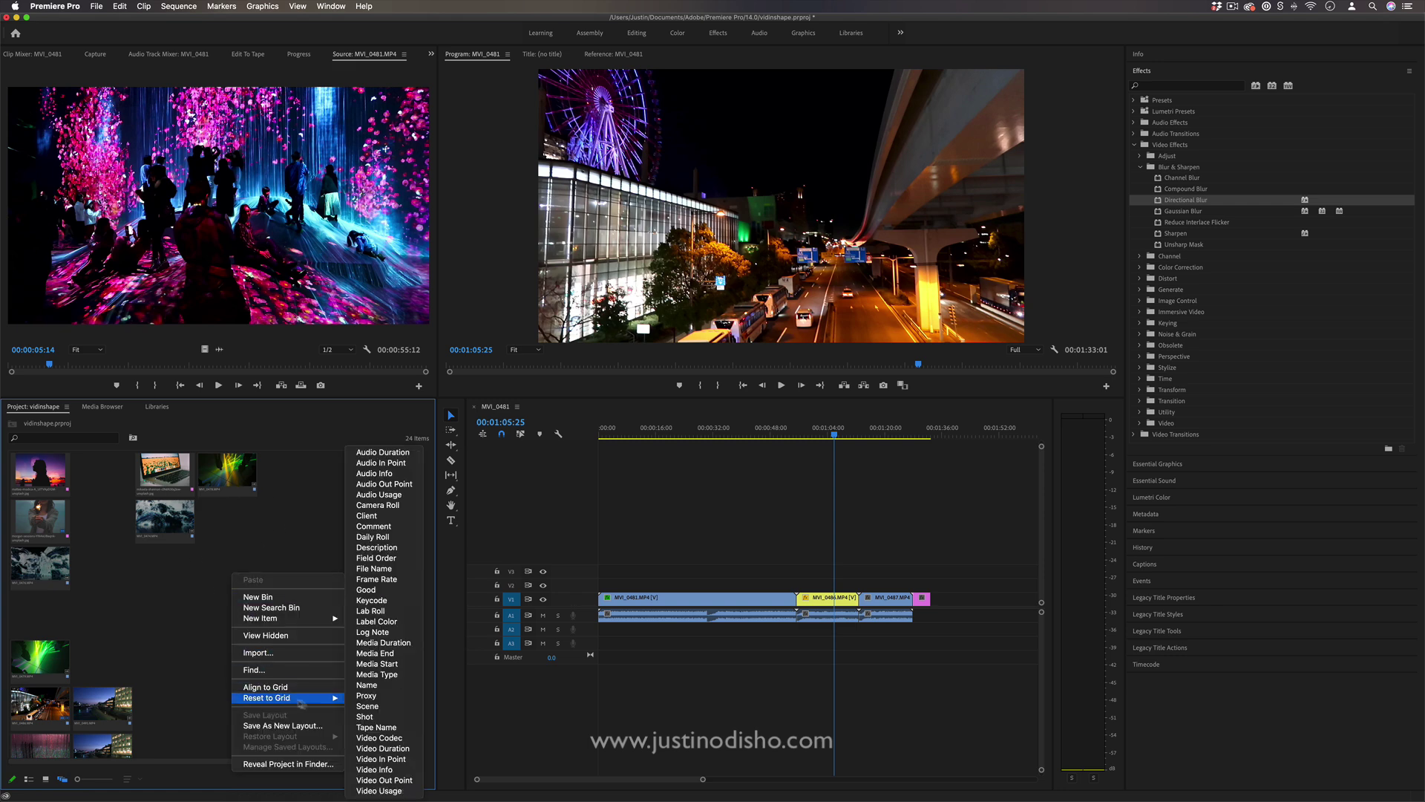
{"action": "left_click", "coordinate": [368, 685]}
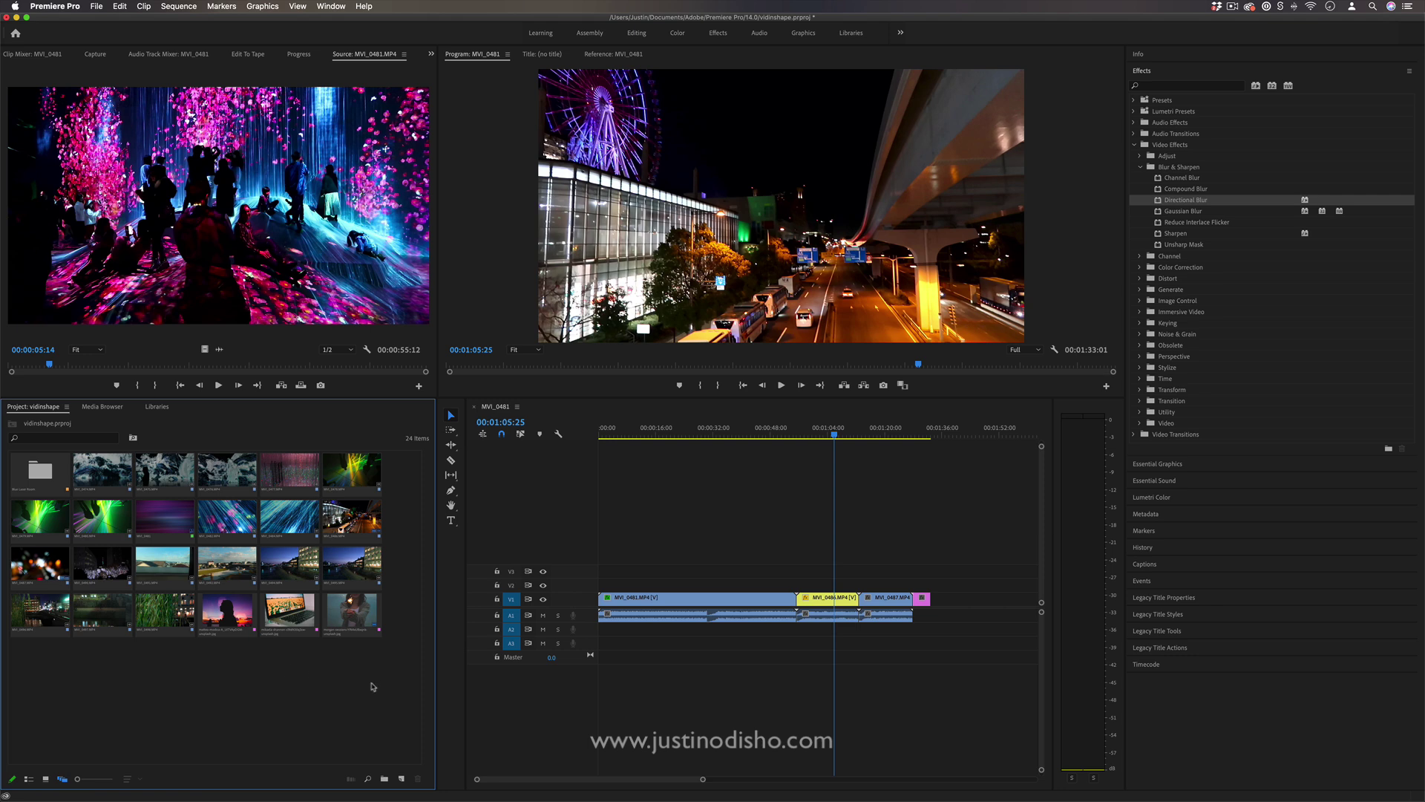
{"action": "left_click_drag", "start_coordinate": [386, 676], "coordinate": [286, 594]}
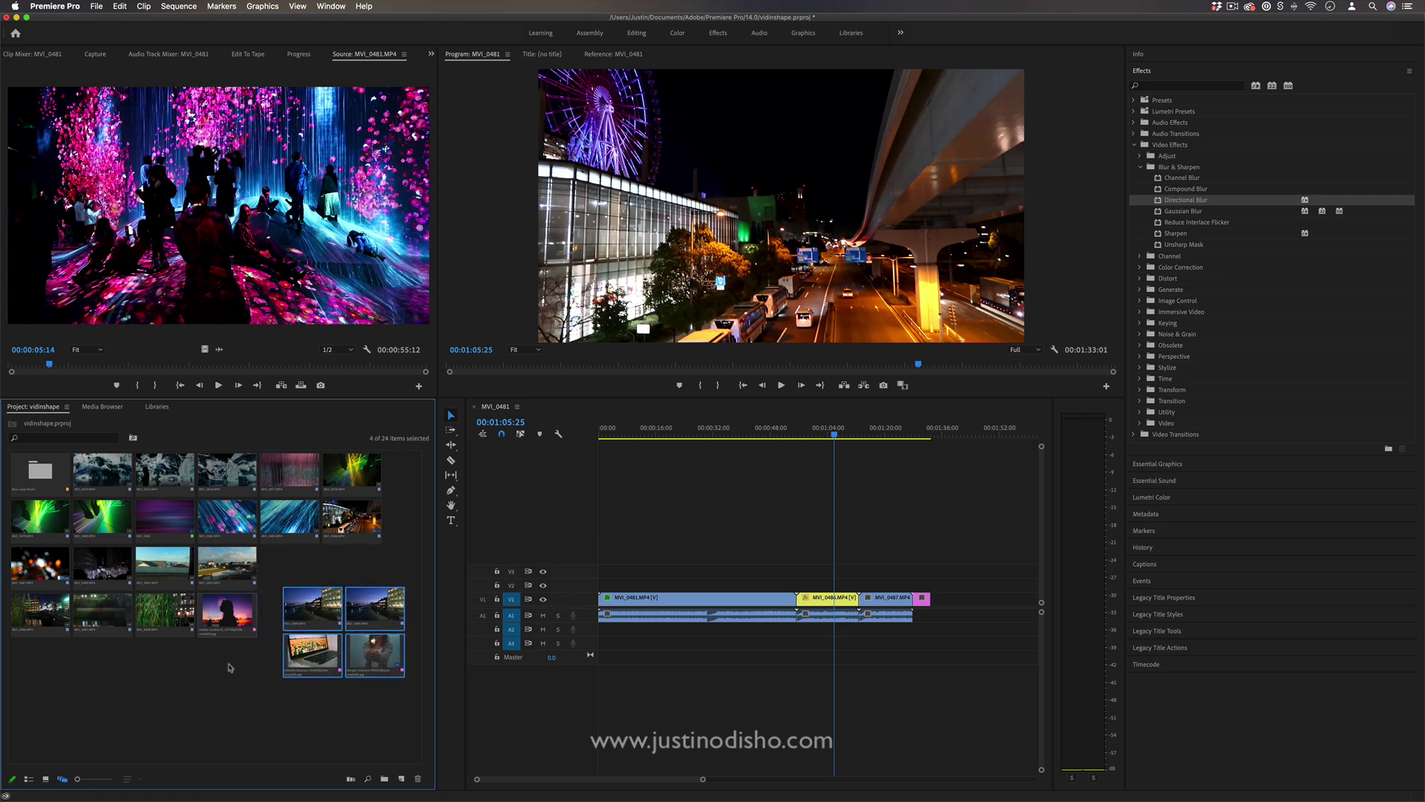
{"action": "left_click_drag", "start_coordinate": [231, 668], "coordinate": [178, 636]}
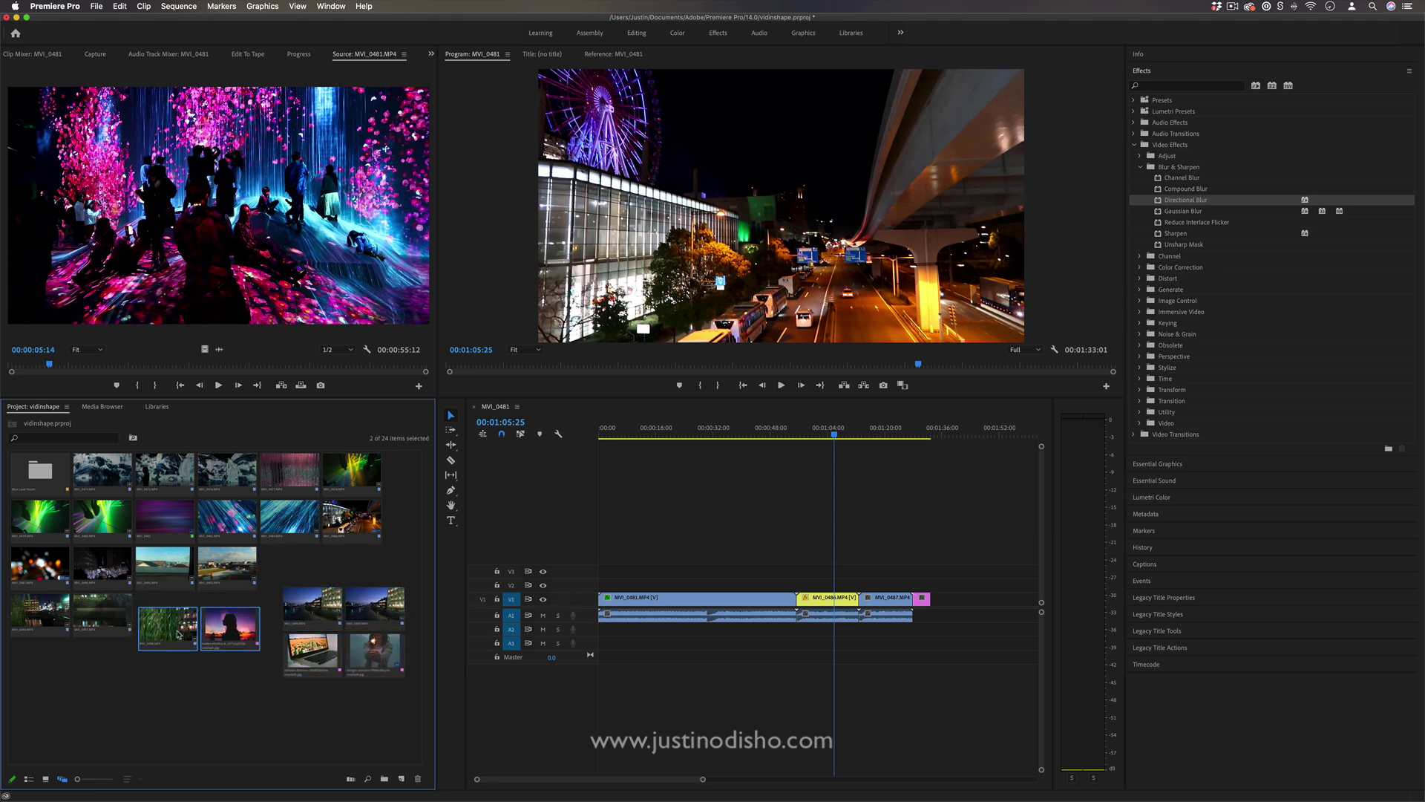
{"action": "right_click", "coordinate": [200, 720]}
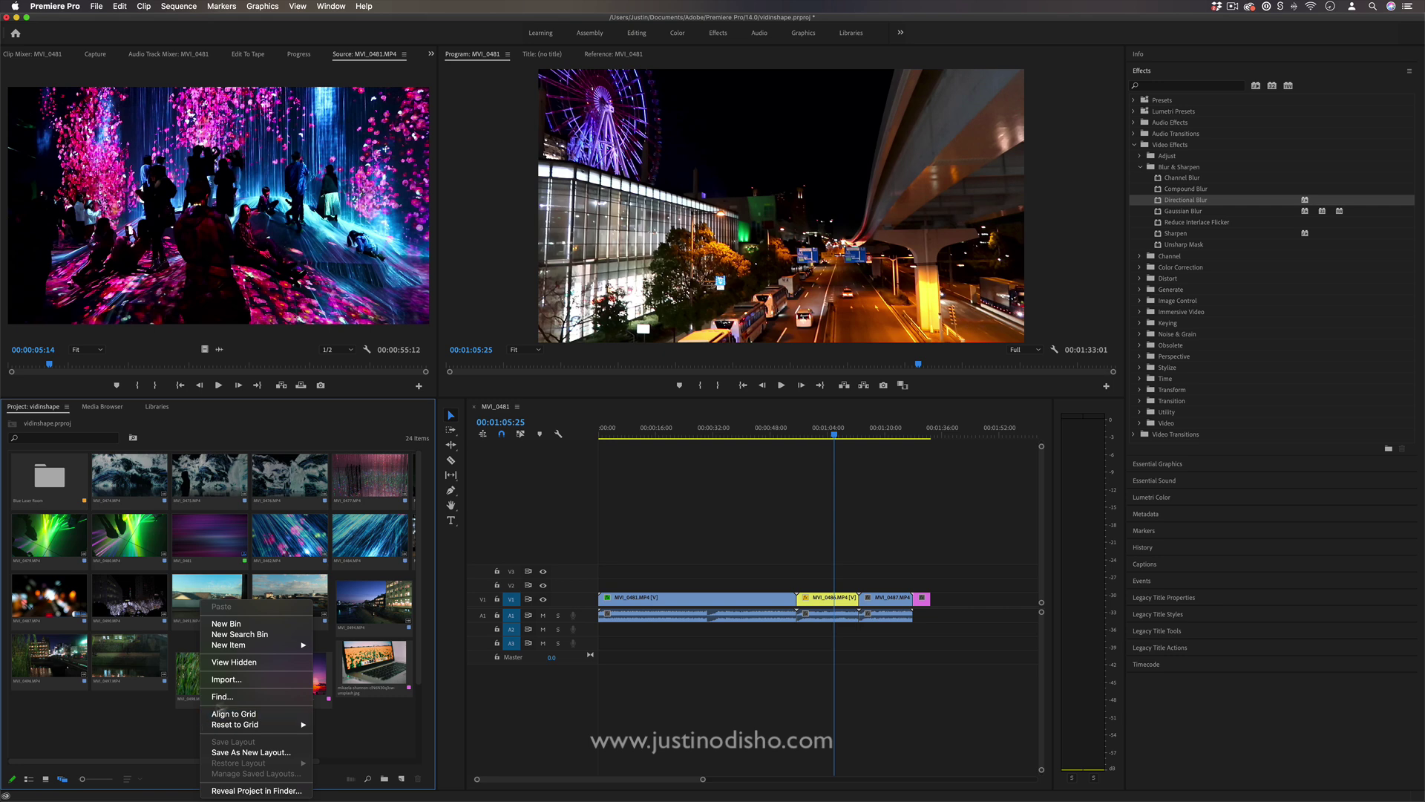
Set the Find dialog's Column to Media Duration, then close it with Done without searching
{"action": "left_click", "coordinate": [233, 699]}
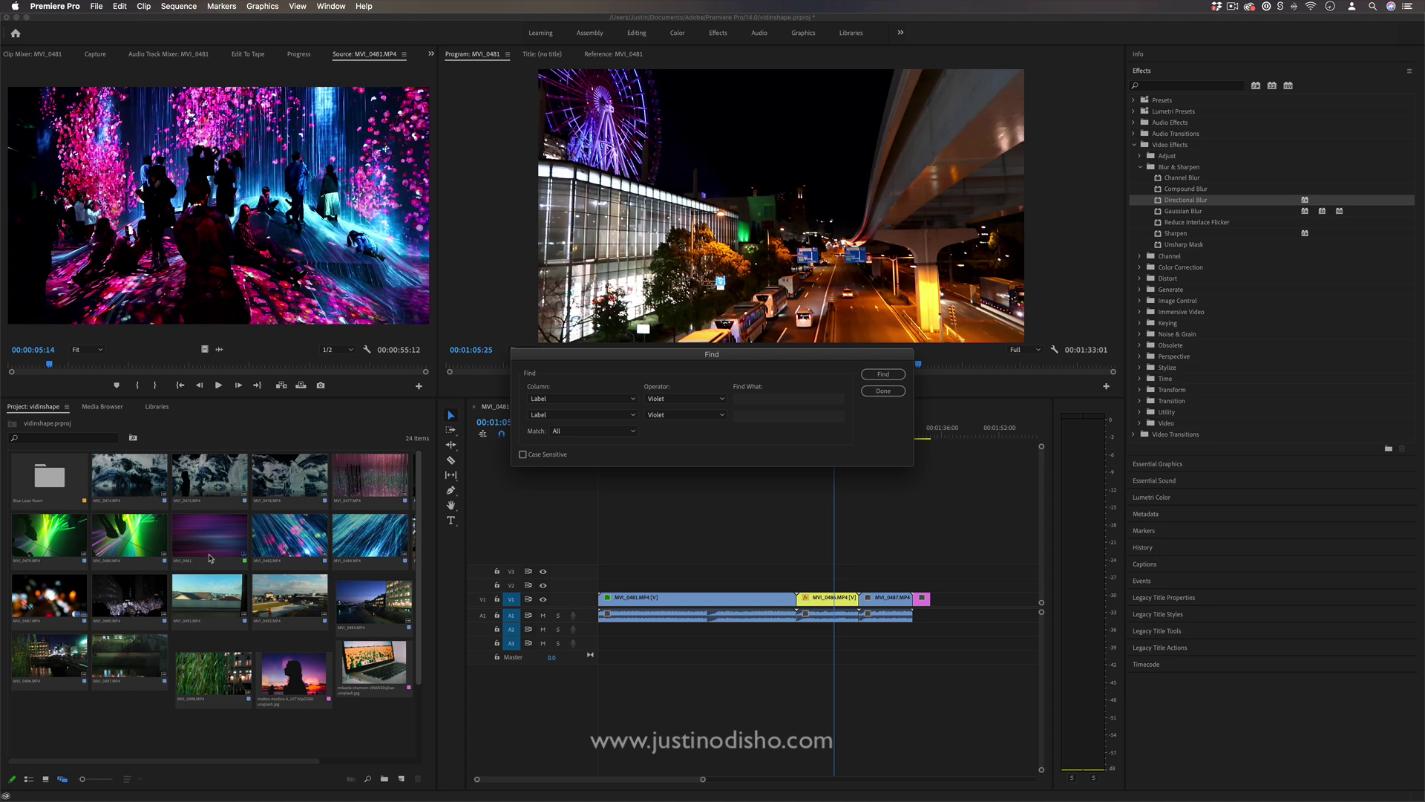
{"action": "left_click", "coordinate": [593, 402]}
{"action": "left_click", "coordinate": [593, 401]}
{"action": "left_click", "coordinate": [685, 399]}
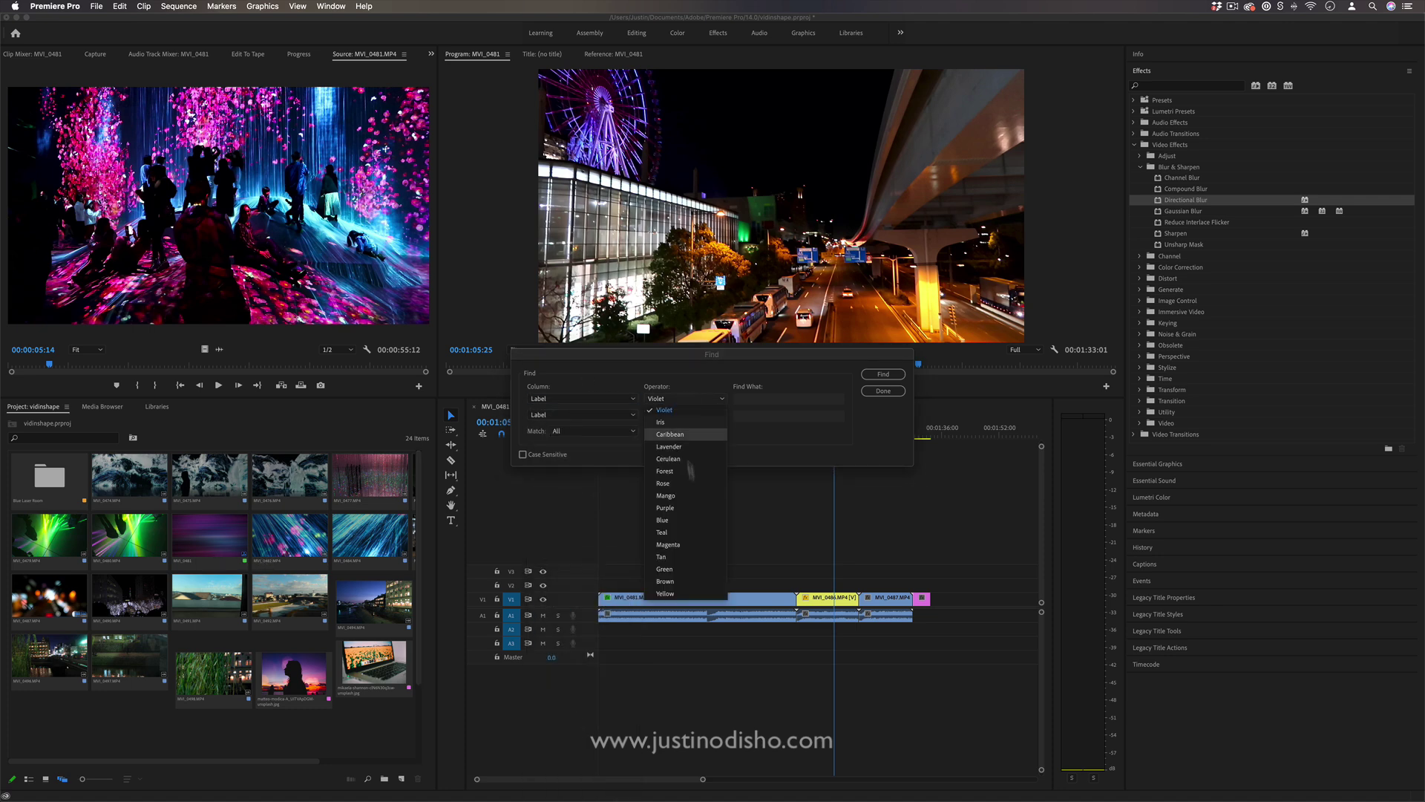
{"action": "left_click", "coordinate": [717, 383]}
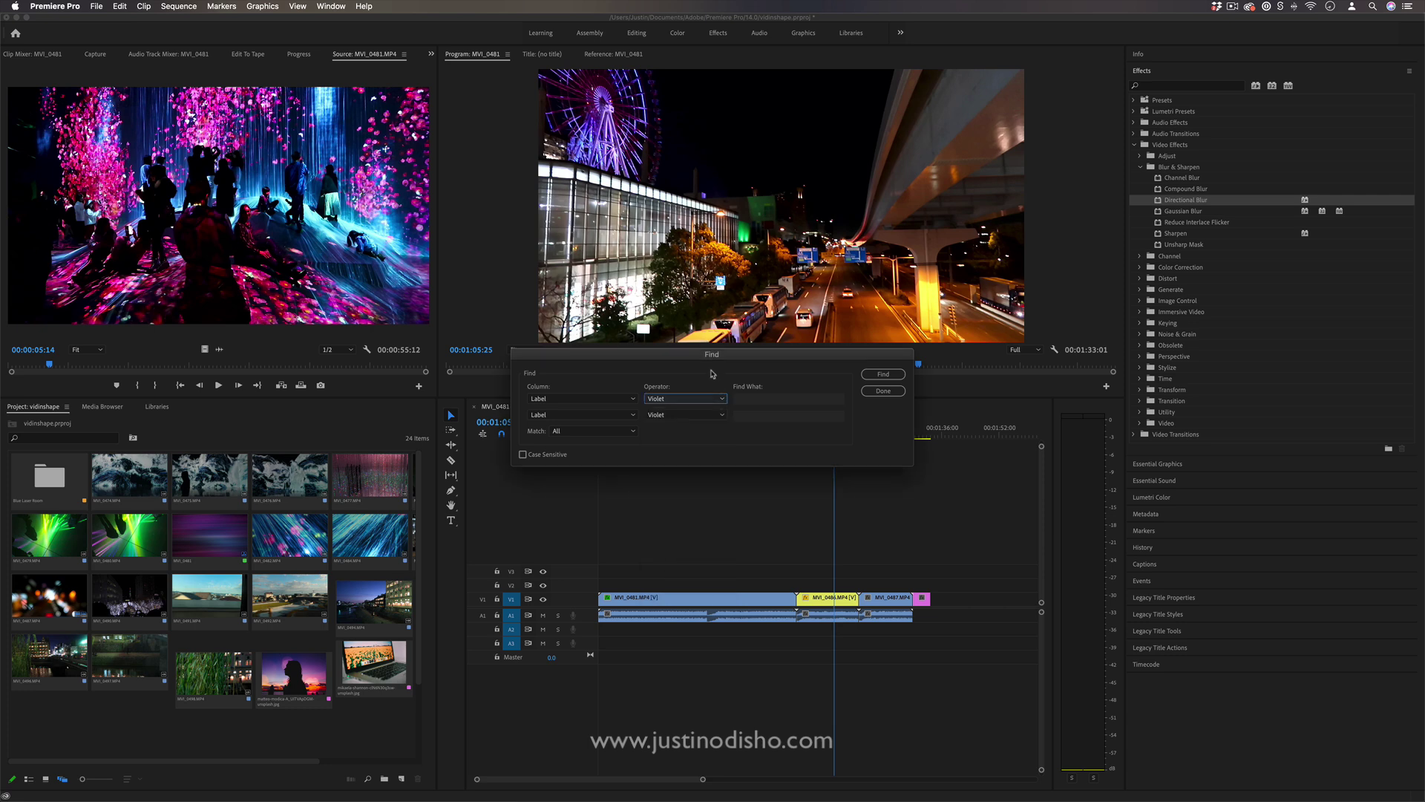
{"action": "left_click", "coordinate": [594, 402]}
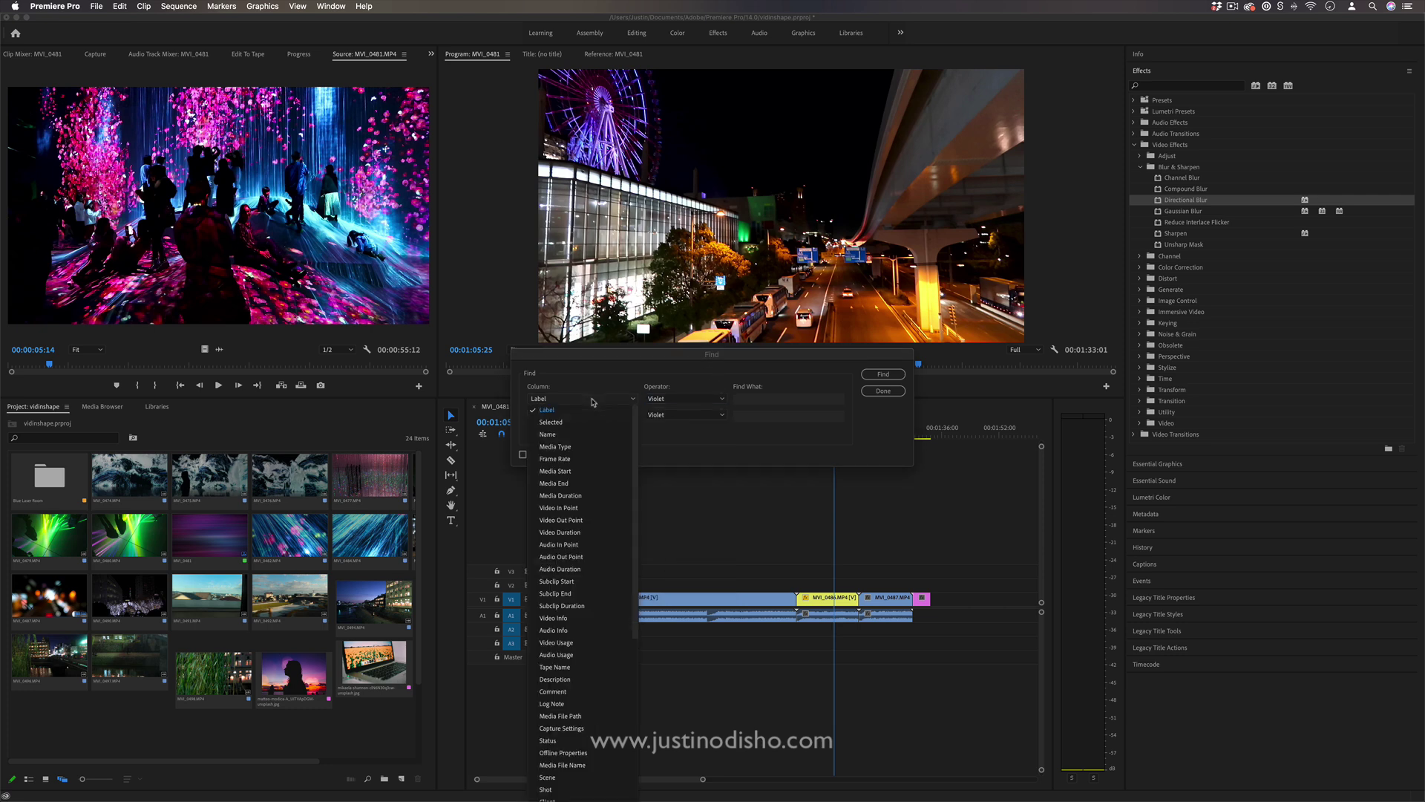
{"action": "left_click", "coordinate": [568, 496]}
{"action": "left_click", "coordinate": [625, 399]}
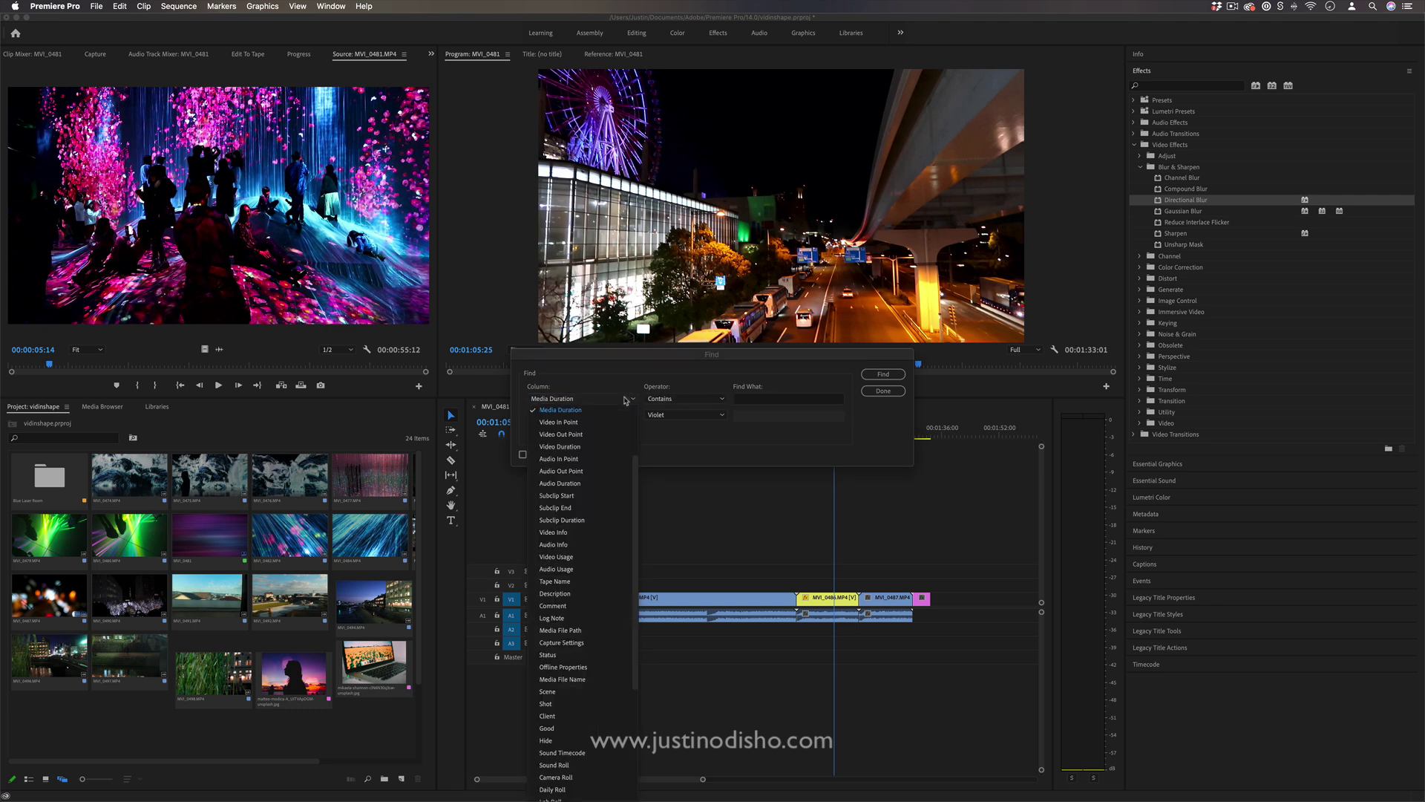
{"action": "scroll", "coordinate": [583, 668], "scroll_direction": "down", "scroll_amount": 3}
{"action": "scroll", "coordinate": [582, 677], "scroll_direction": "up", "scroll_amount": 5}
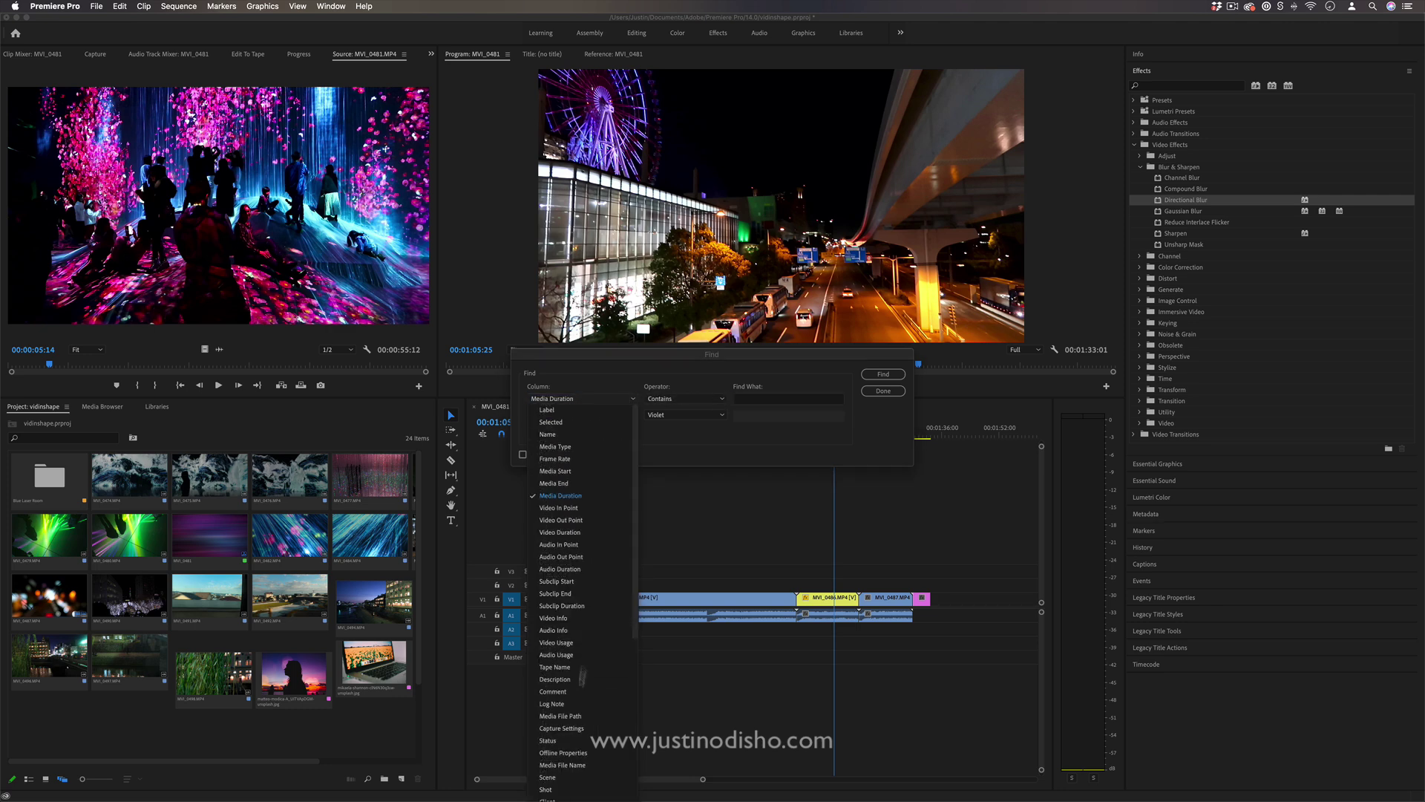
{"action": "left_click", "coordinate": [792, 400]}
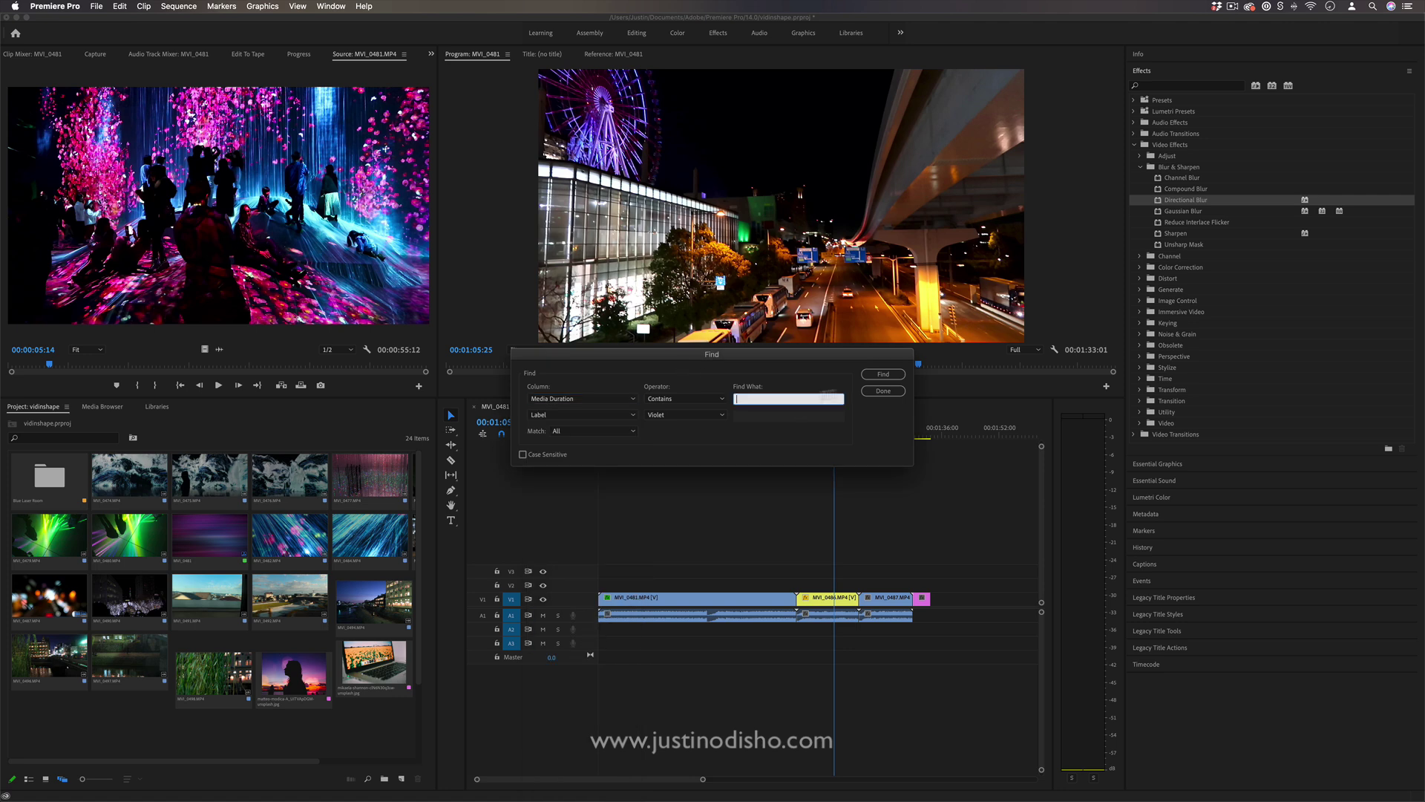
{"action": "left_click", "coordinate": [883, 391]}
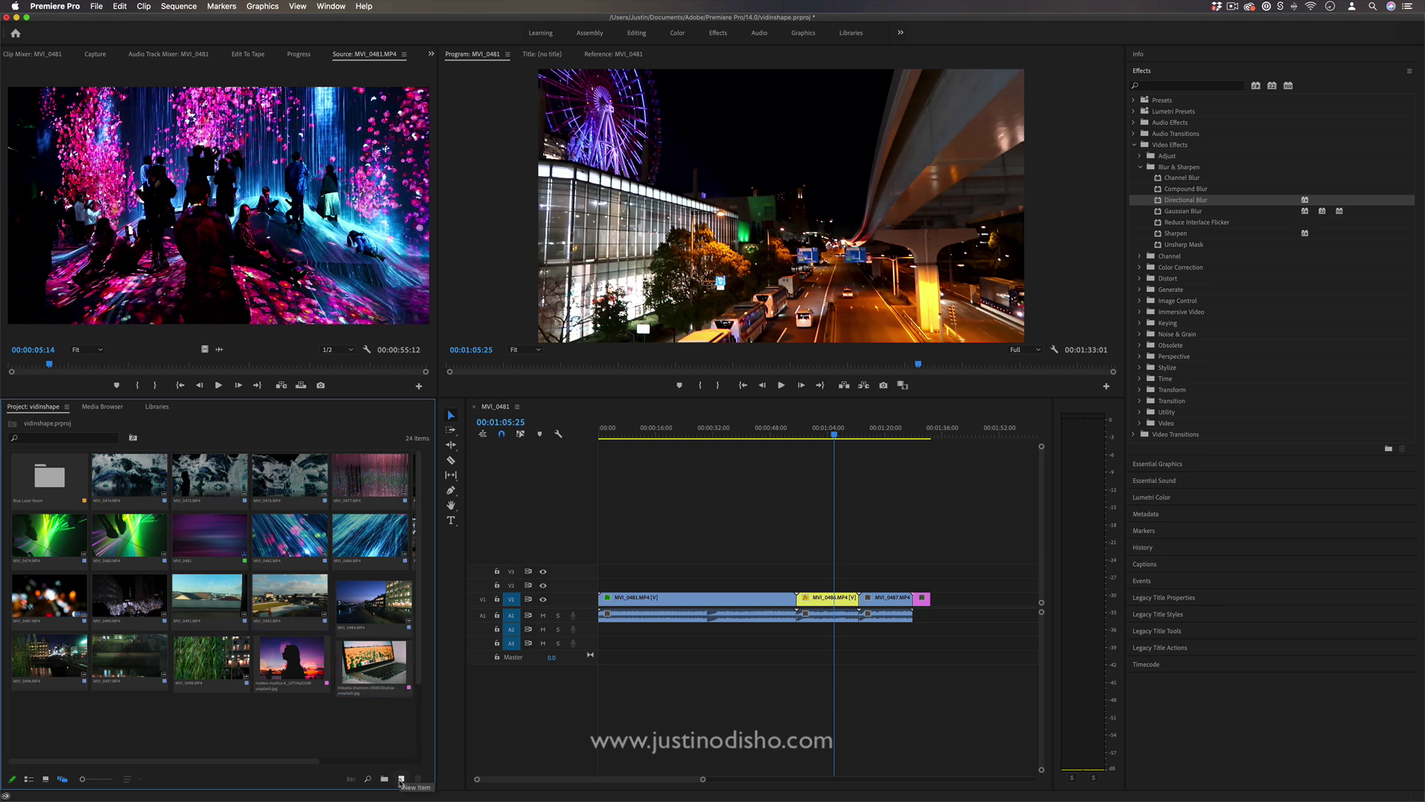
Start a new Color Matte from New Item, accepting the default matte size
{"action": "left_click", "coordinate": [96, 6]}
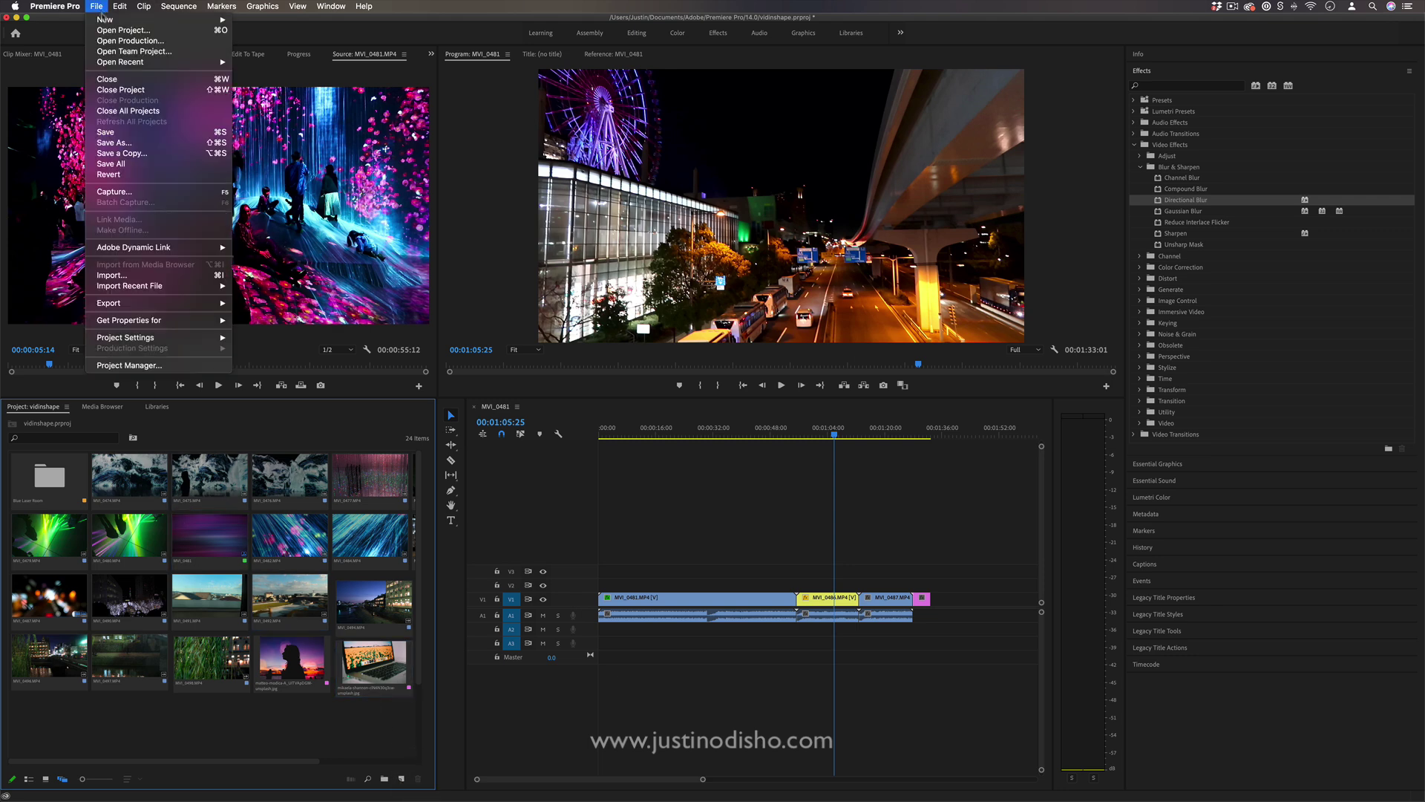
{"action": "mouse_move", "coordinate": [148, 20]}
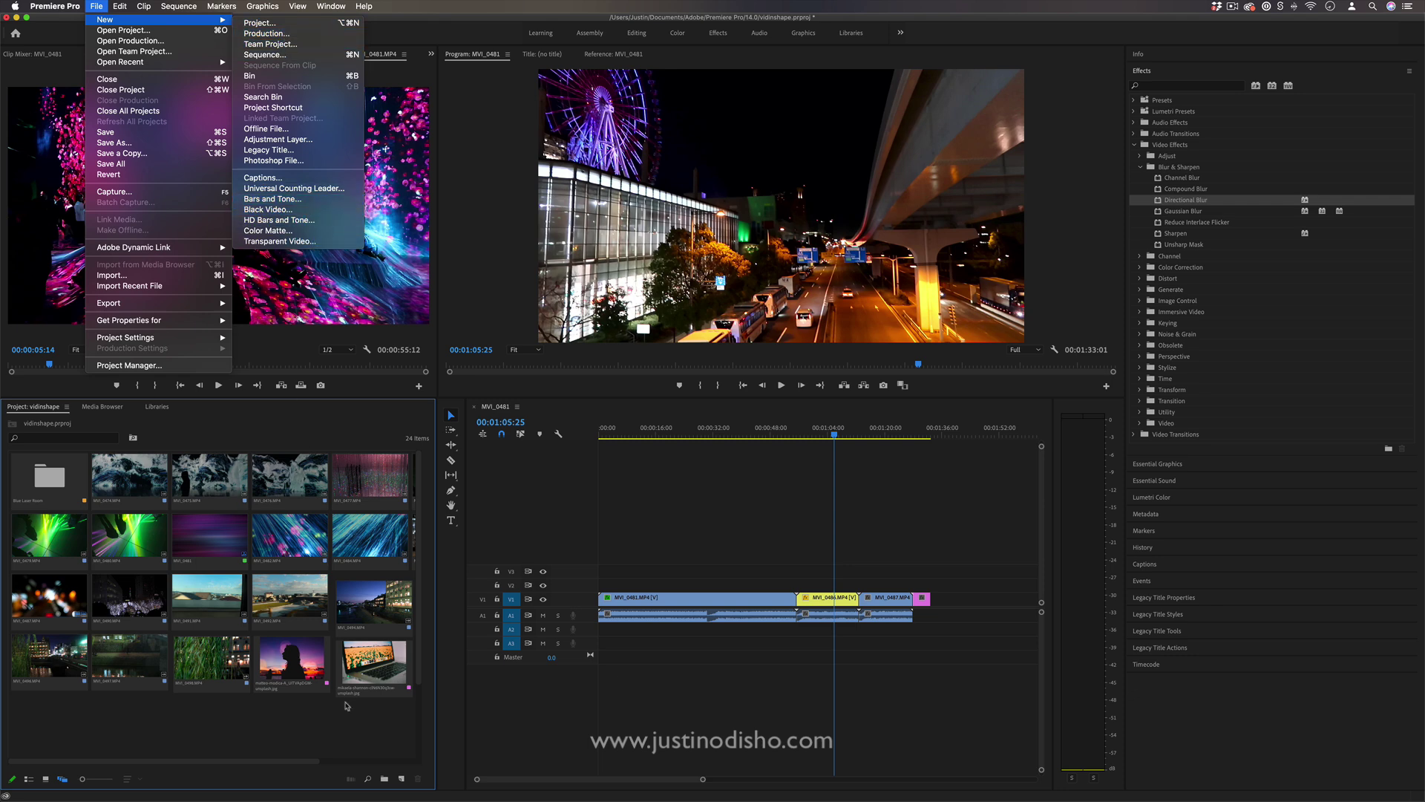
{"action": "left_click", "coordinate": [402, 779]}
{"action": "left_click", "coordinate": [402, 778]}
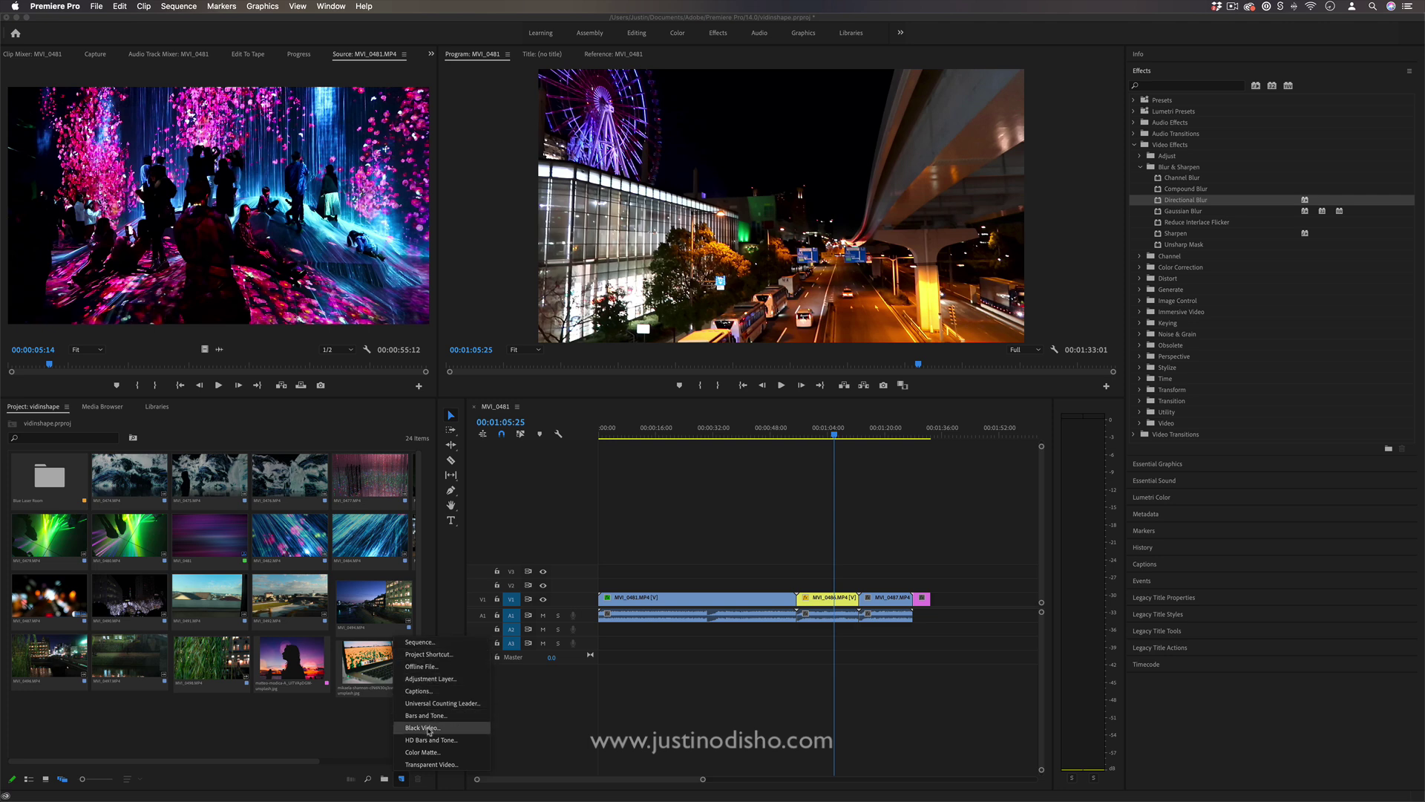
{"action": "left_click", "coordinate": [427, 752]}
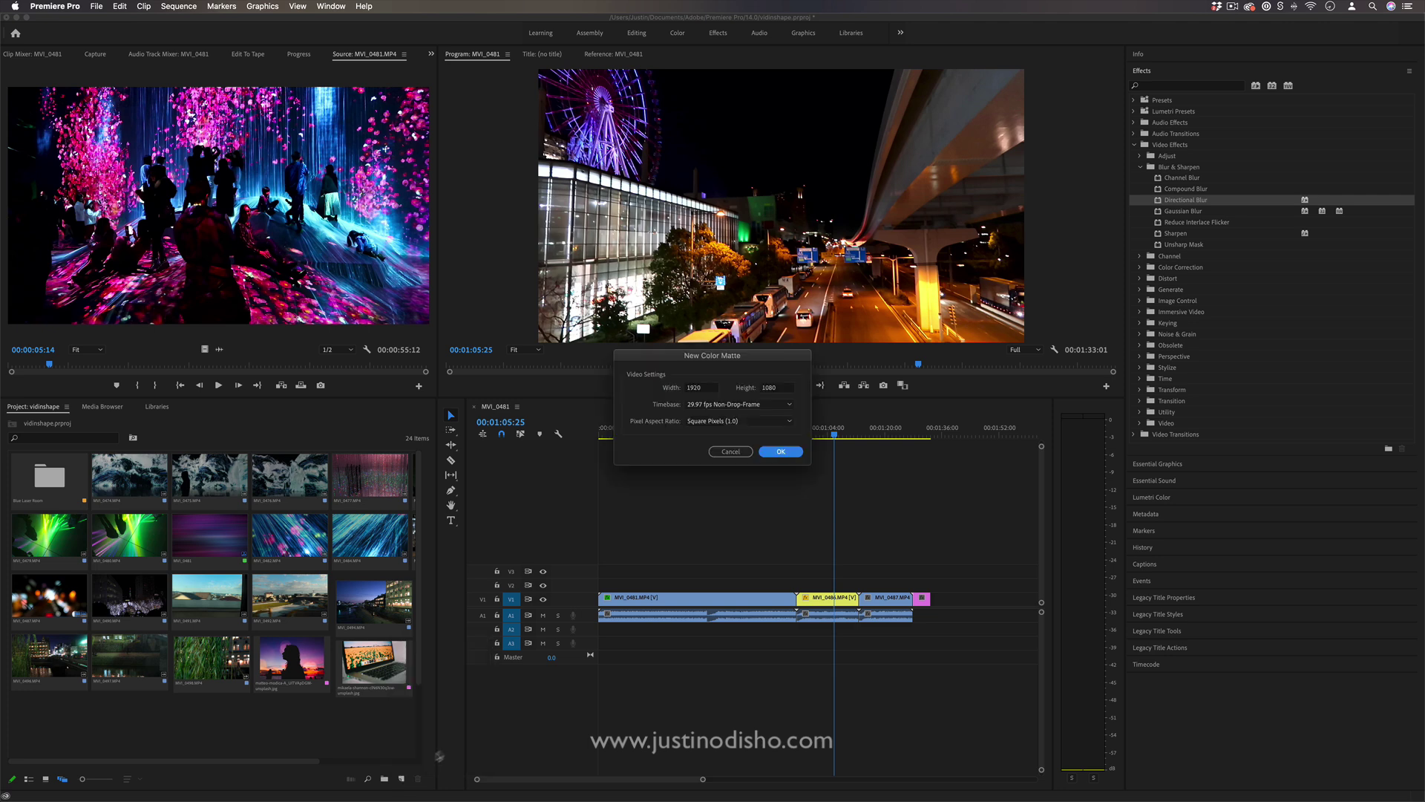
{"action": "left_click", "coordinate": [797, 454]}
Make the matte cyan, keep the name 'Color Matte', and place it on V2
{"action": "left_click_drag", "start_coordinate": [553, 460], "coordinate": [567, 497]}
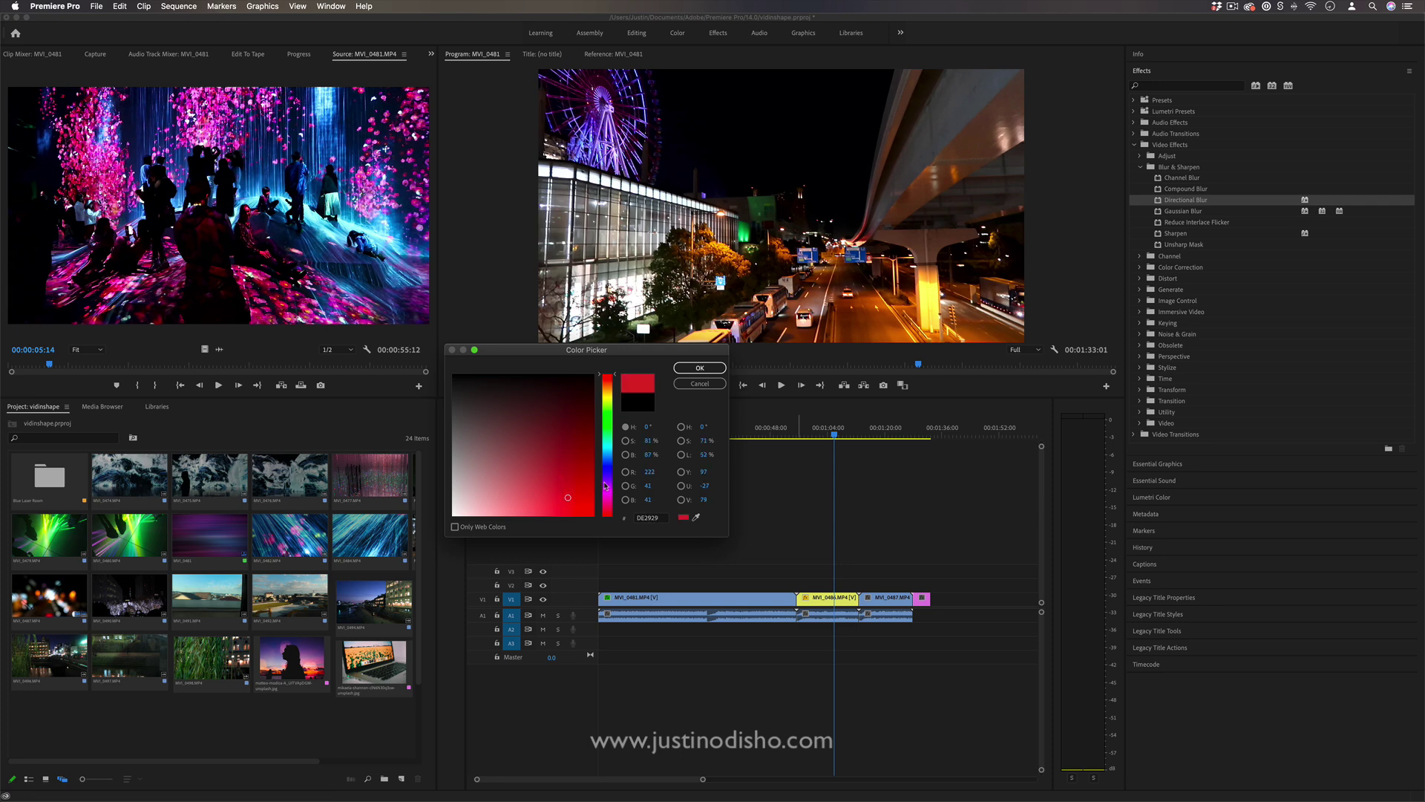
{"action": "left_click", "coordinate": [610, 454]}
{"action": "left_click", "coordinate": [699, 368]}
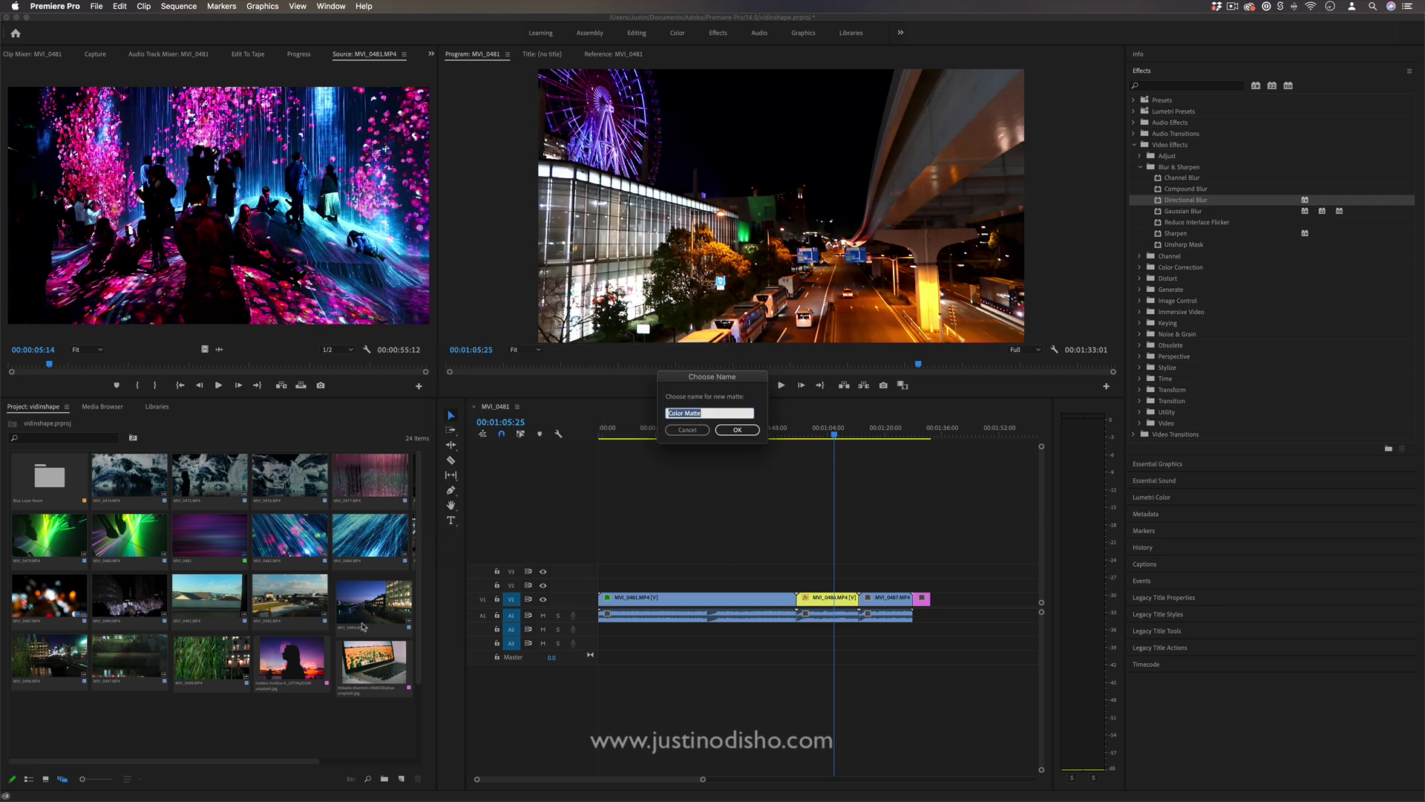
{"action": "left_click", "coordinate": [729, 429]}
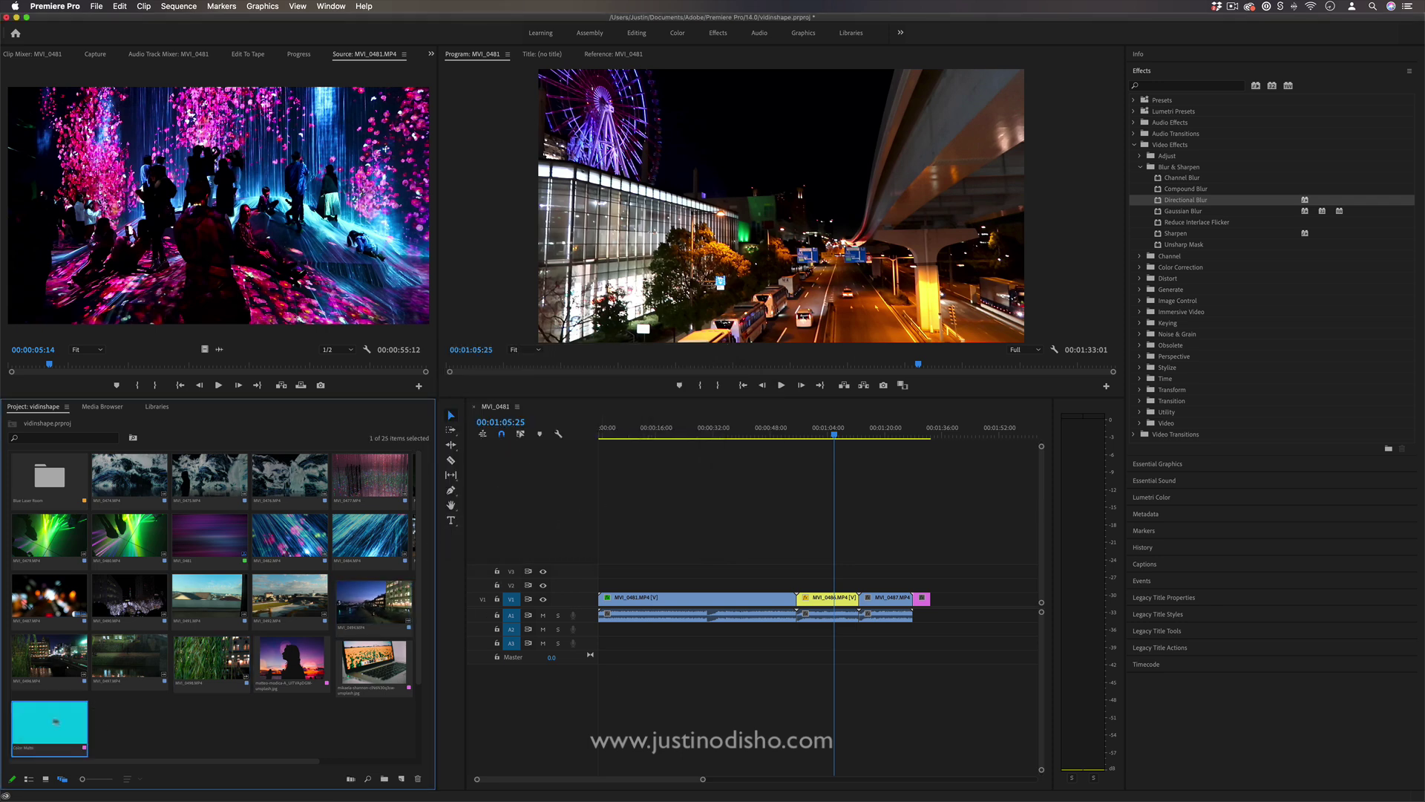
{"action": "left_click_drag", "start_coordinate": [55, 720], "coordinate": [842, 587]}
{"action": "left_click", "coordinate": [401, 779]}
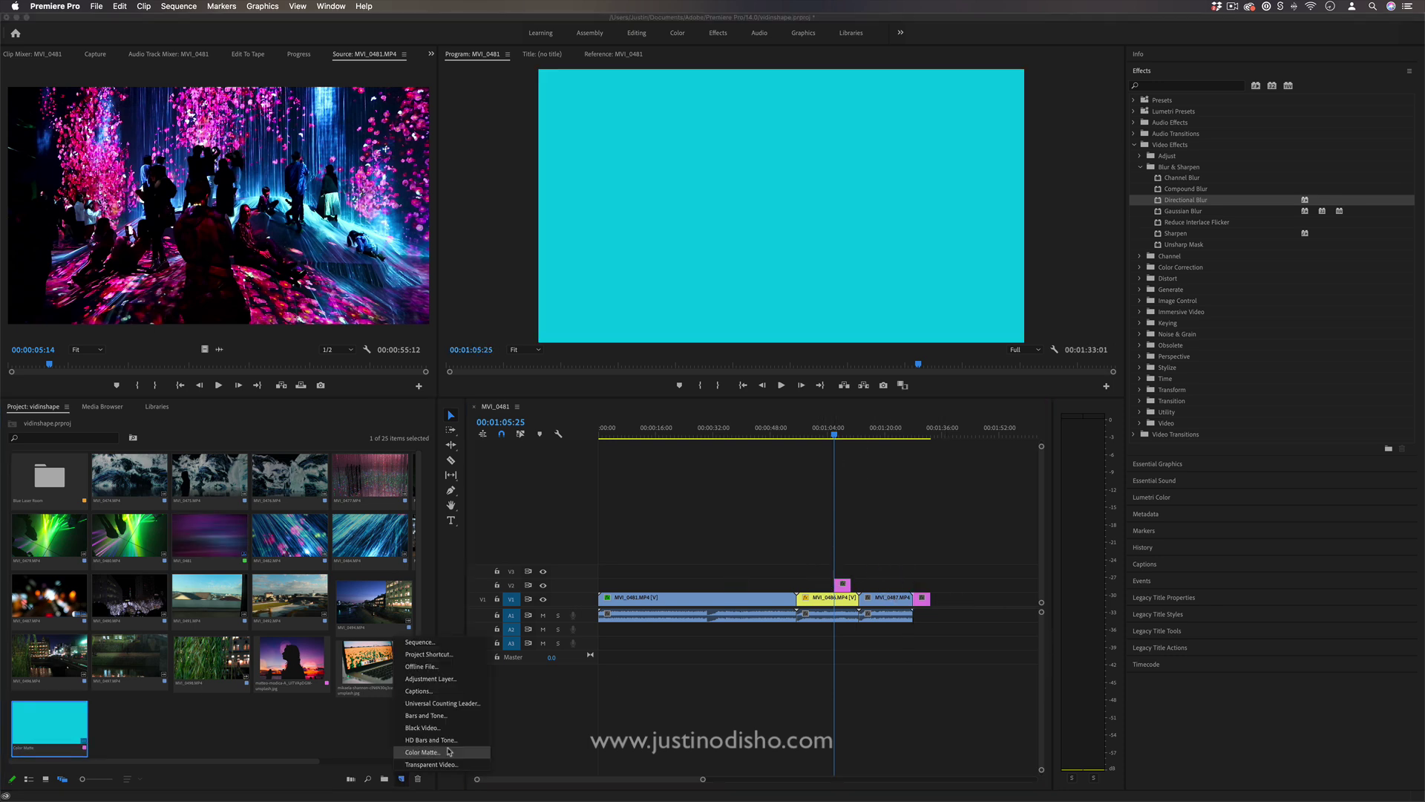
Create an Adjustment Layer with default size settings and select it in the Project panel
{"action": "left_click", "coordinate": [438, 679]}
{"action": "left_click", "coordinate": [778, 451]}
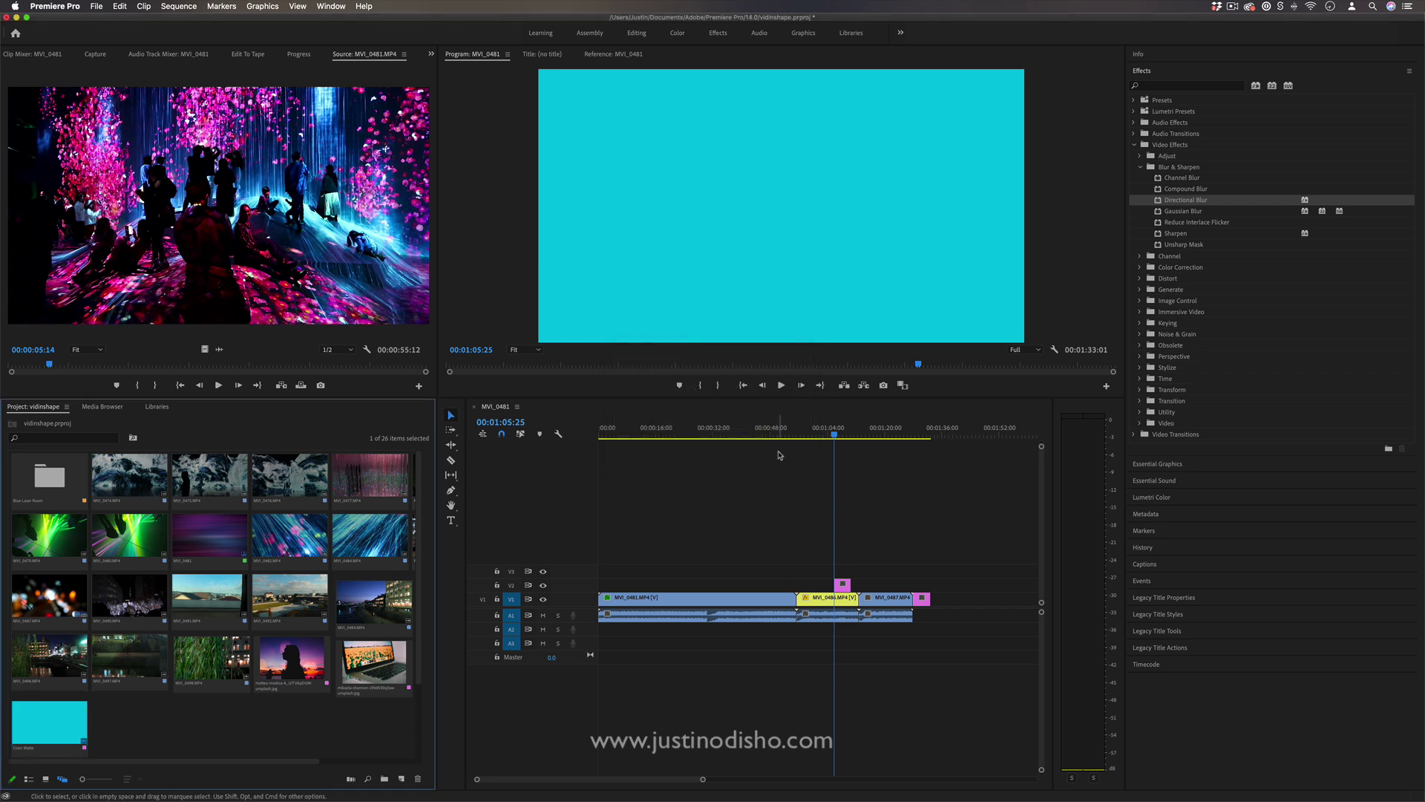
{"action": "scroll", "coordinate": [104, 623], "scroll_direction": "down", "scroll_amount": 2}
{"action": "left_click", "coordinate": [113, 626]}
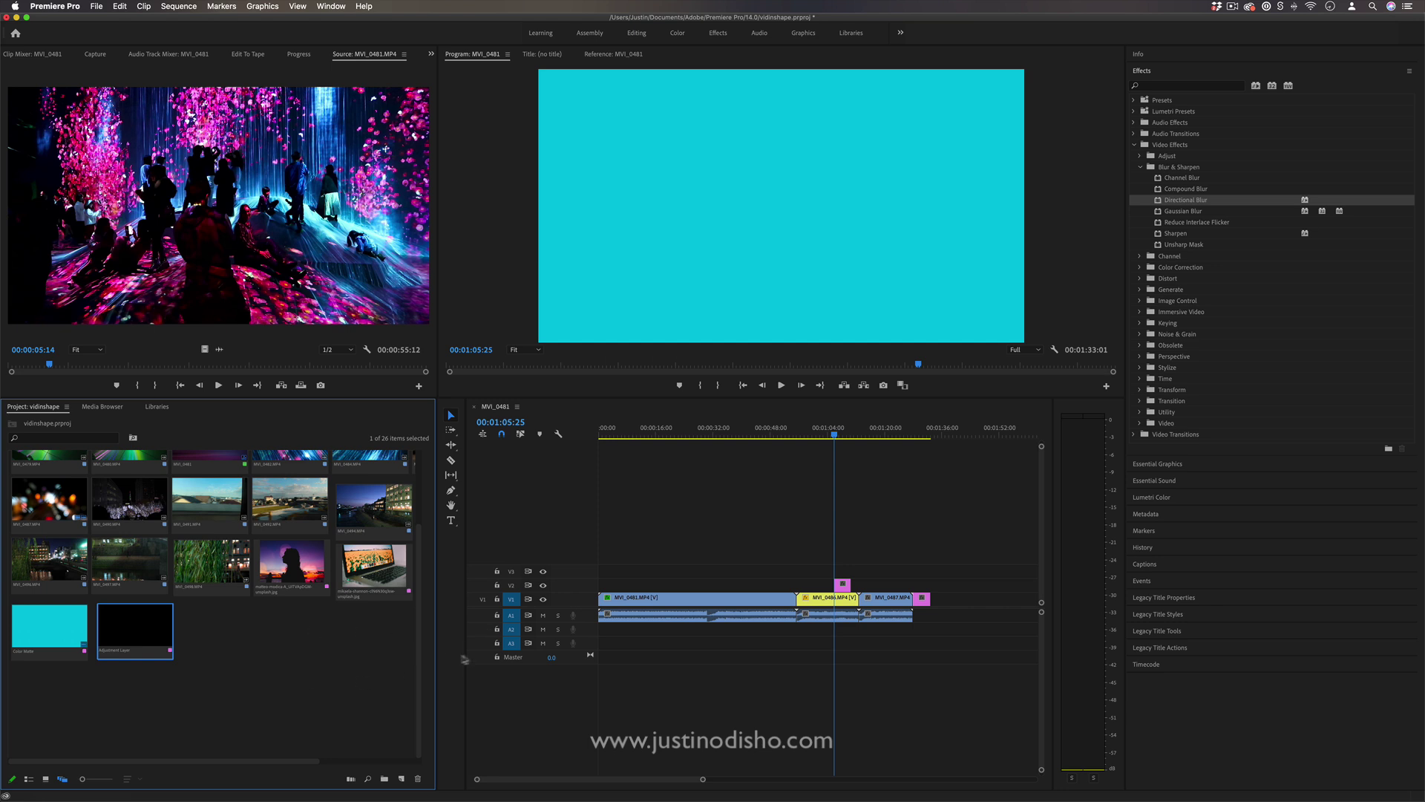
{"action": "left_click", "coordinate": [506, 412]}
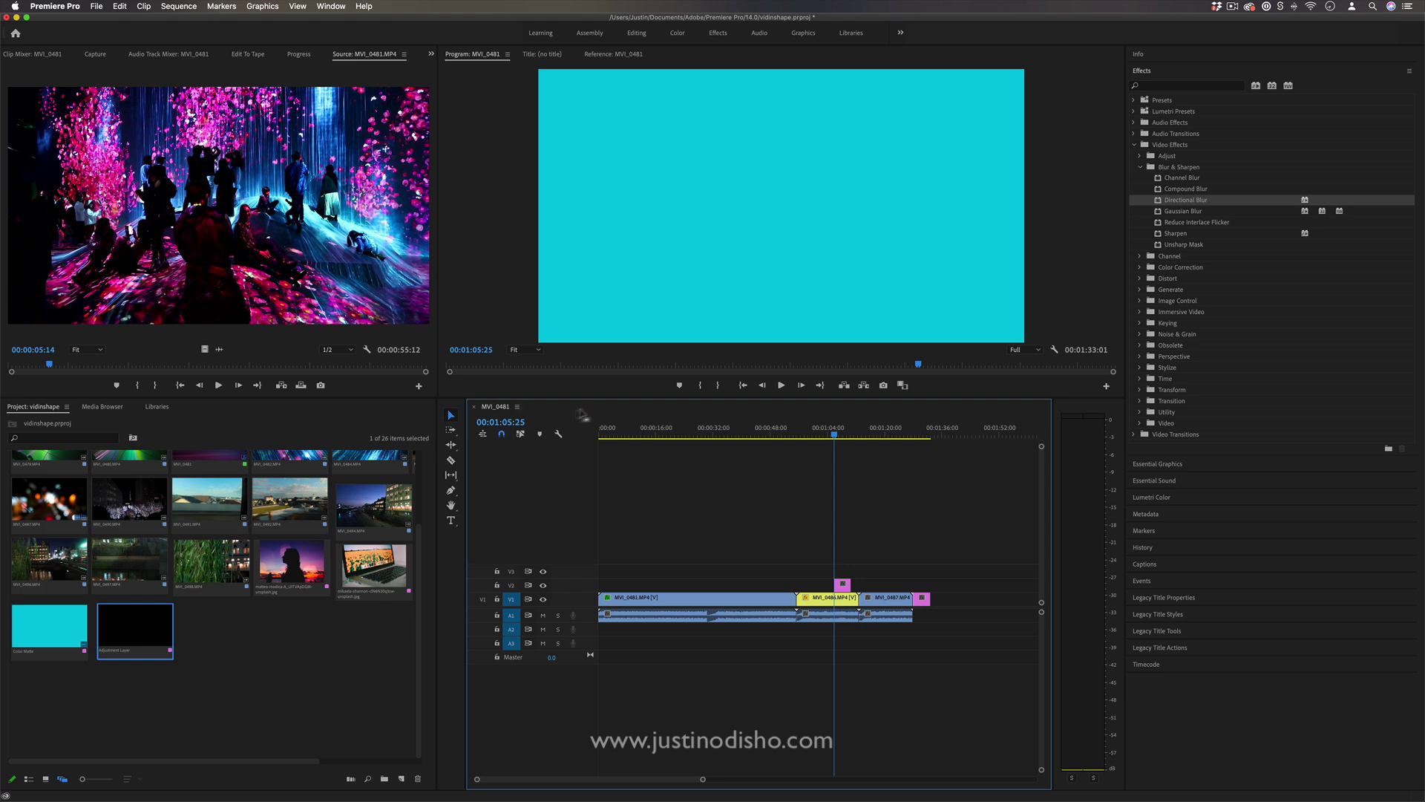
Create a new sequence named Sequence 01 using the DSLR 1080p preset
{"action": "right_click", "coordinate": [293, 687]}
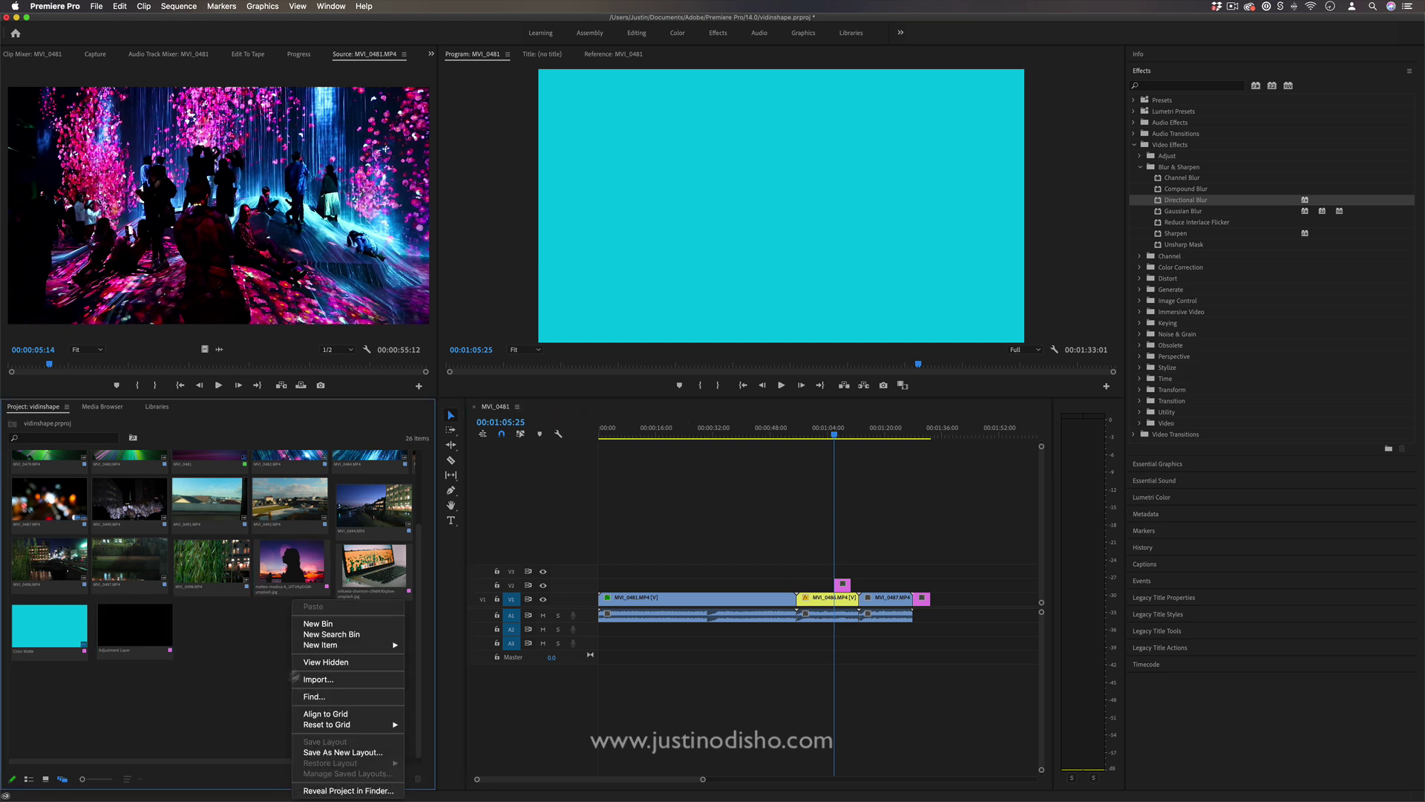
{"action": "left_click", "coordinate": [272, 672]}
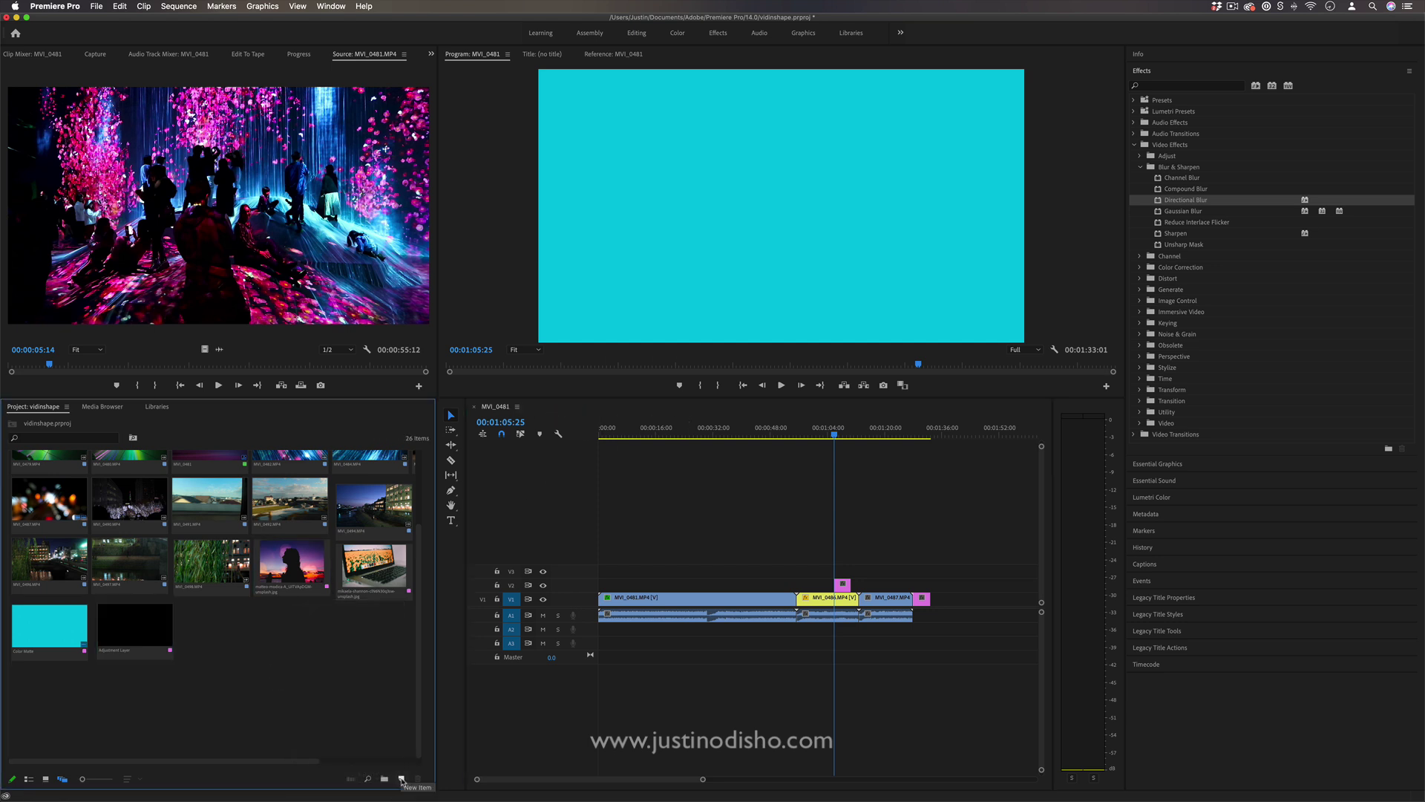
{"action": "left_click", "coordinate": [402, 779]}
{"action": "left_click", "coordinate": [432, 646]}
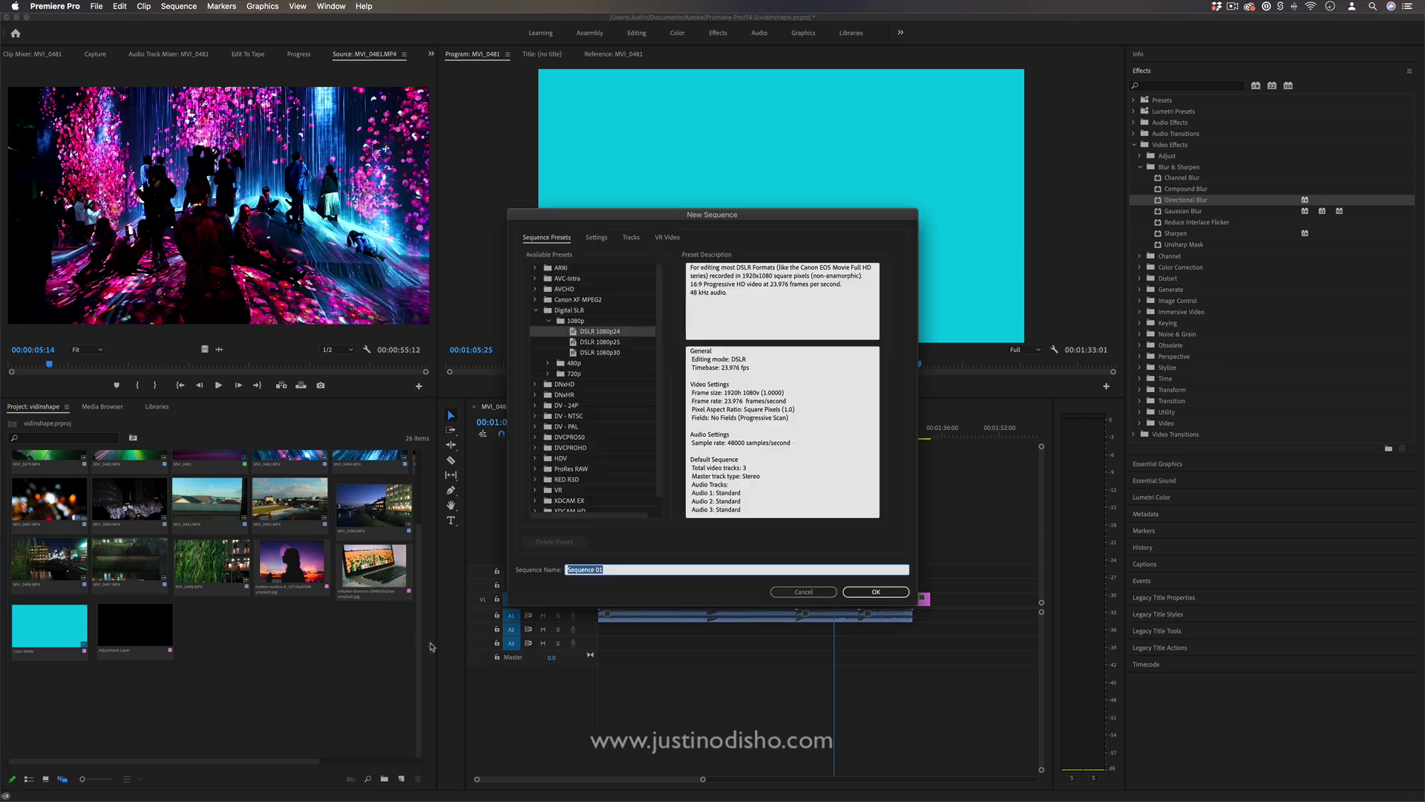
{"action": "left_click", "coordinate": [876, 592]}
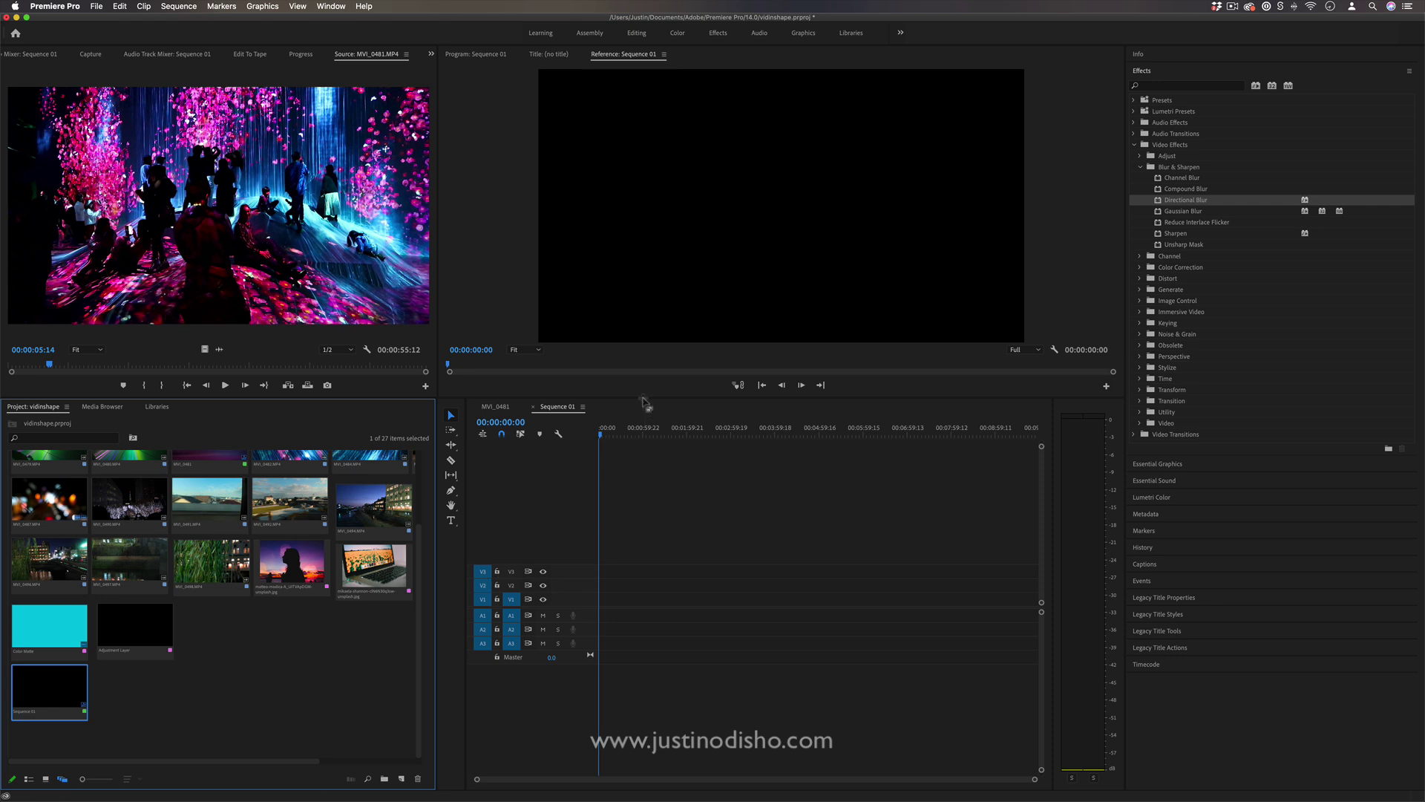
{"action": "left_click", "coordinate": [553, 411]}
Switch the timeline back to MVI_0481 and select the MVI_0498 clip in the project
{"action": "left_click", "coordinate": [491, 407]}
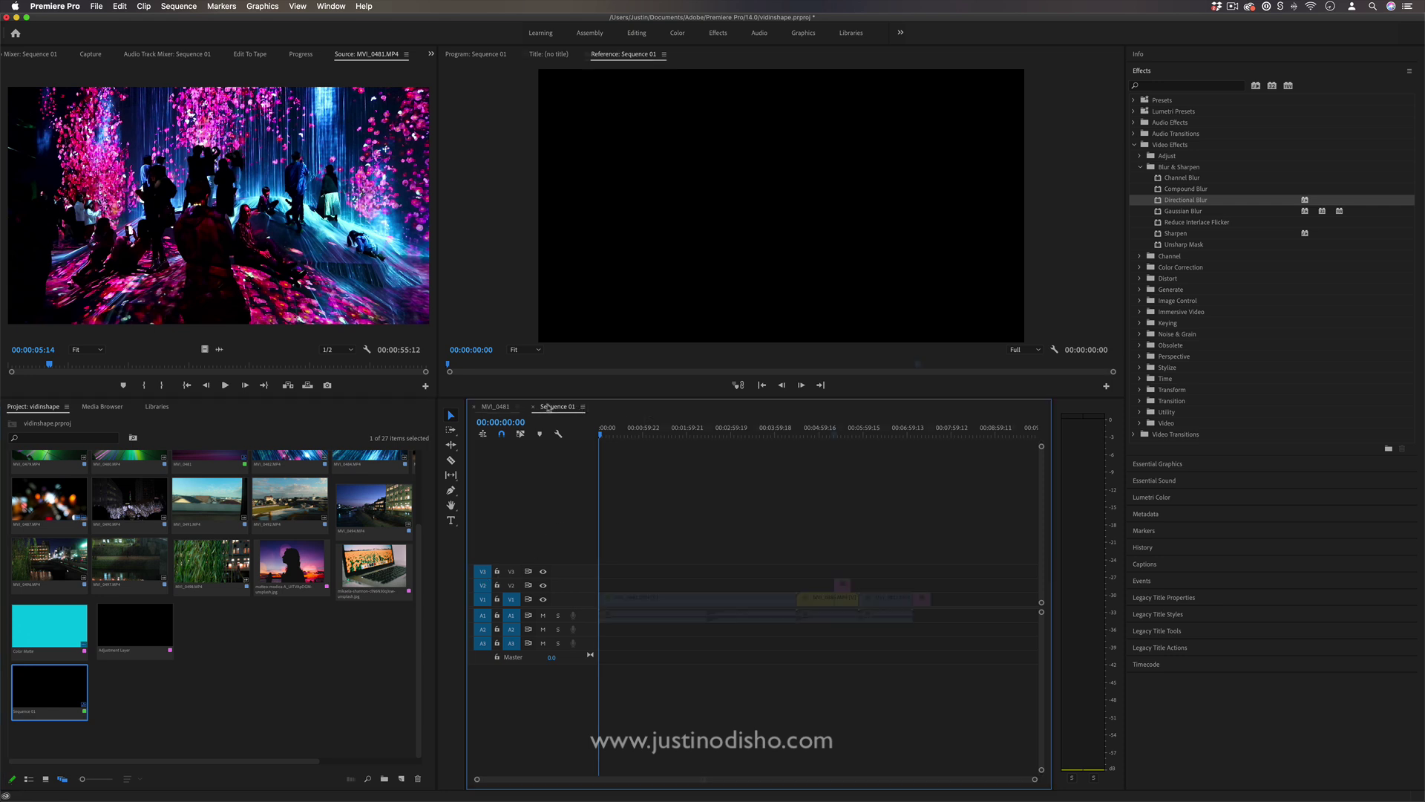
{"action": "left_click", "coordinate": [222, 558]}
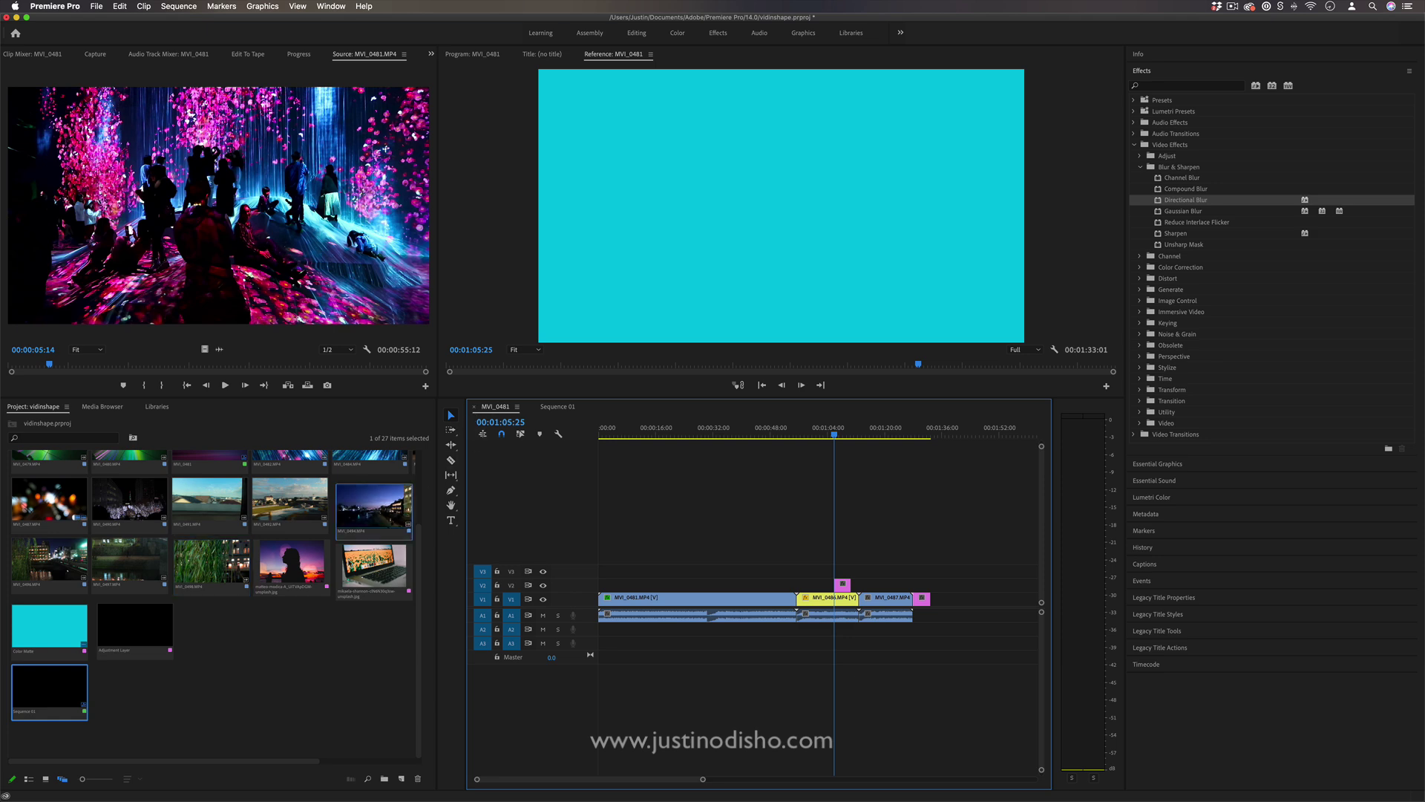
{"action": "right_click", "coordinate": [291, 672]}
Show the Project panel as a list sorted by name ascending
{"action": "left_click", "coordinate": [29, 779]}
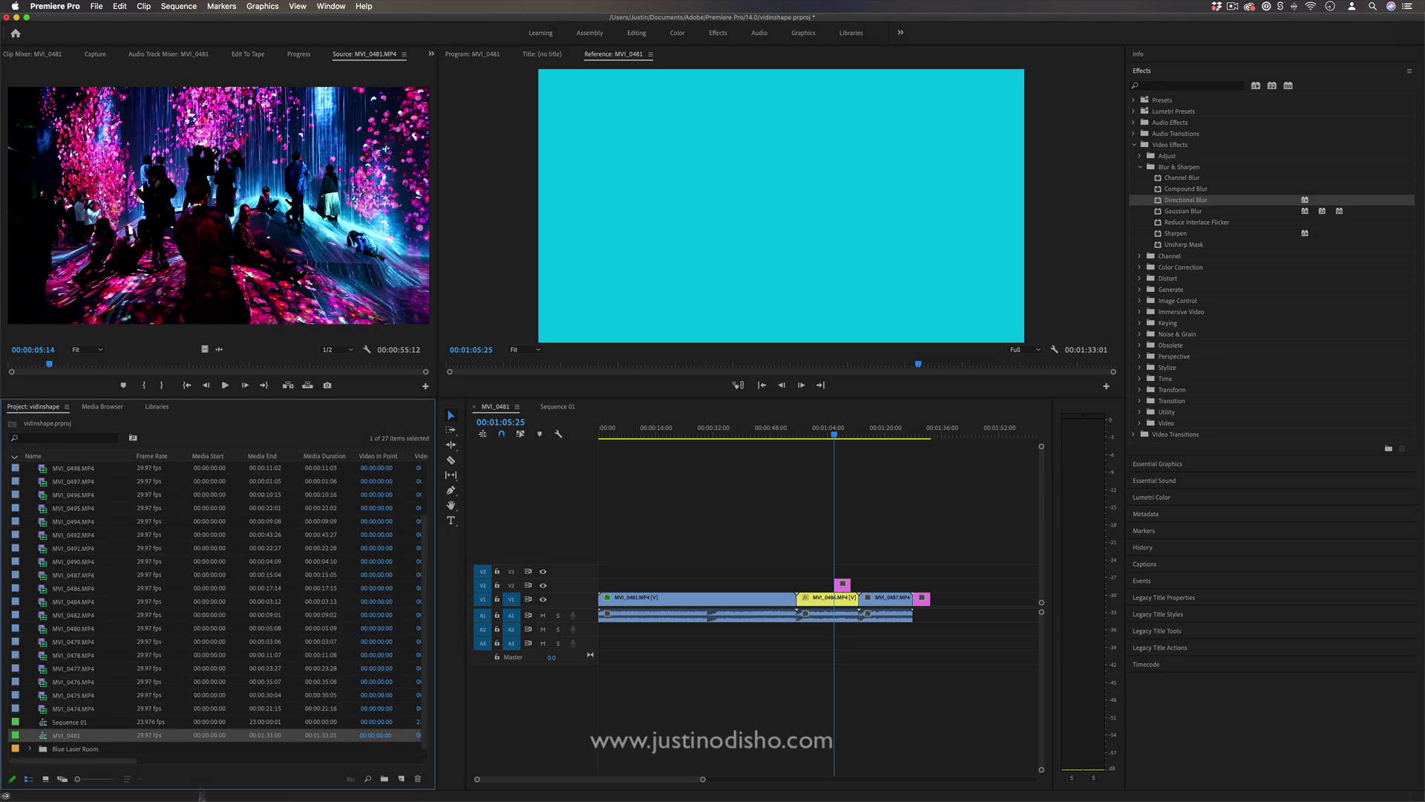
{"action": "left_click", "coordinate": [17, 457]}
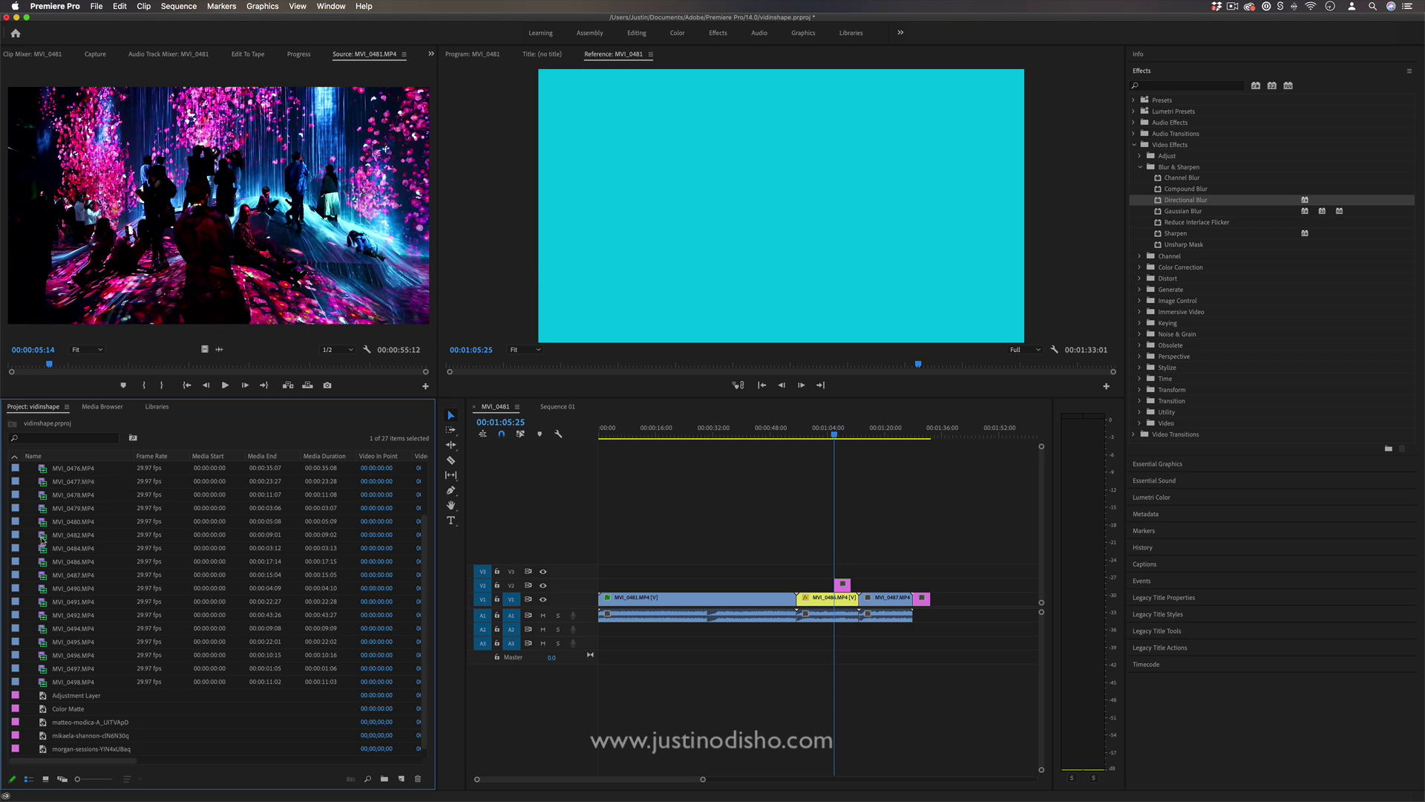
{"action": "scroll", "coordinate": [42, 537], "scroll_direction": "up", "scroll_amount": 3}
Rename the MVI_0481 sequence to 'Part 1' and Sequence 01 to 'Part 2'
{"action": "left_click", "coordinate": [75, 484]}
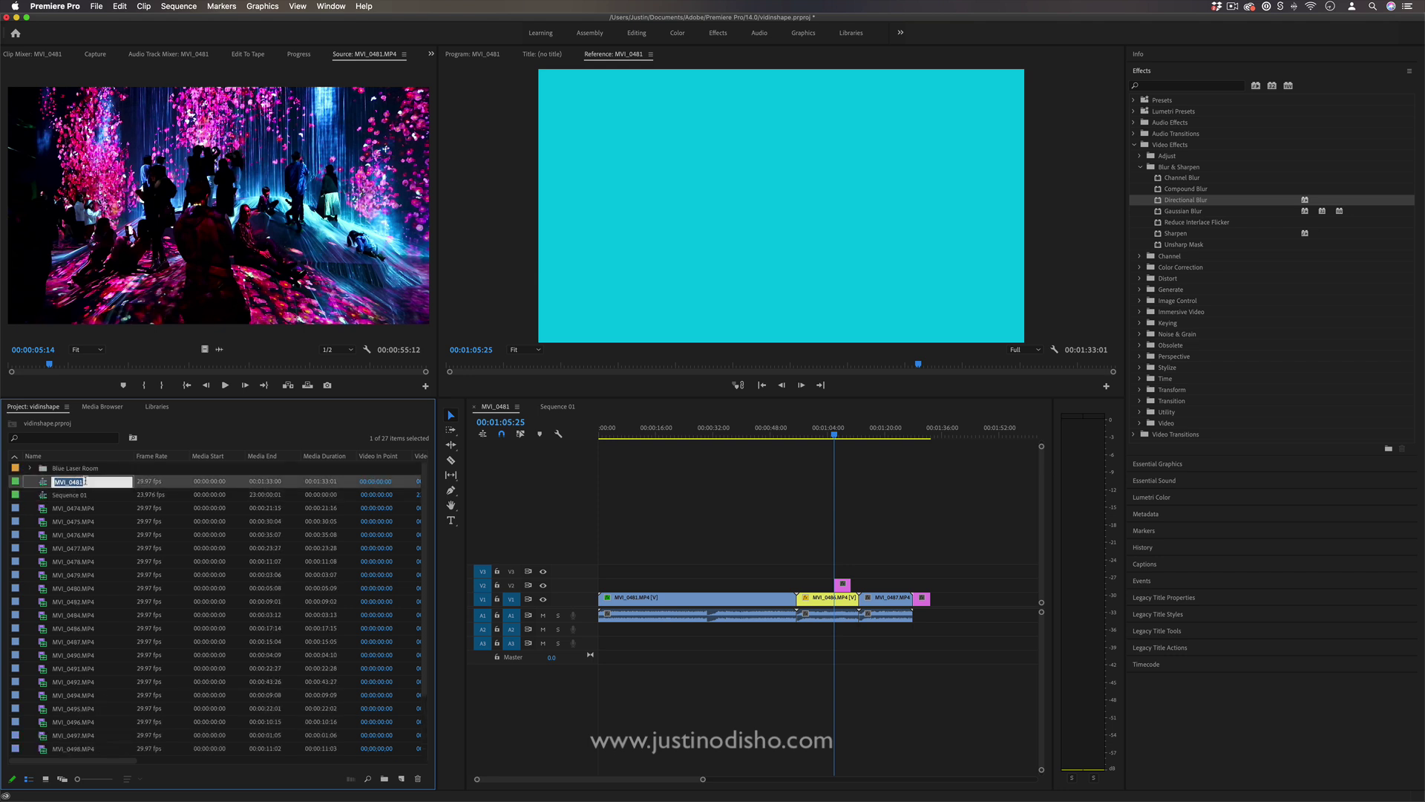
{"action": "type", "text": "Part 1"}
{"action": "key", "text": "Tab"}
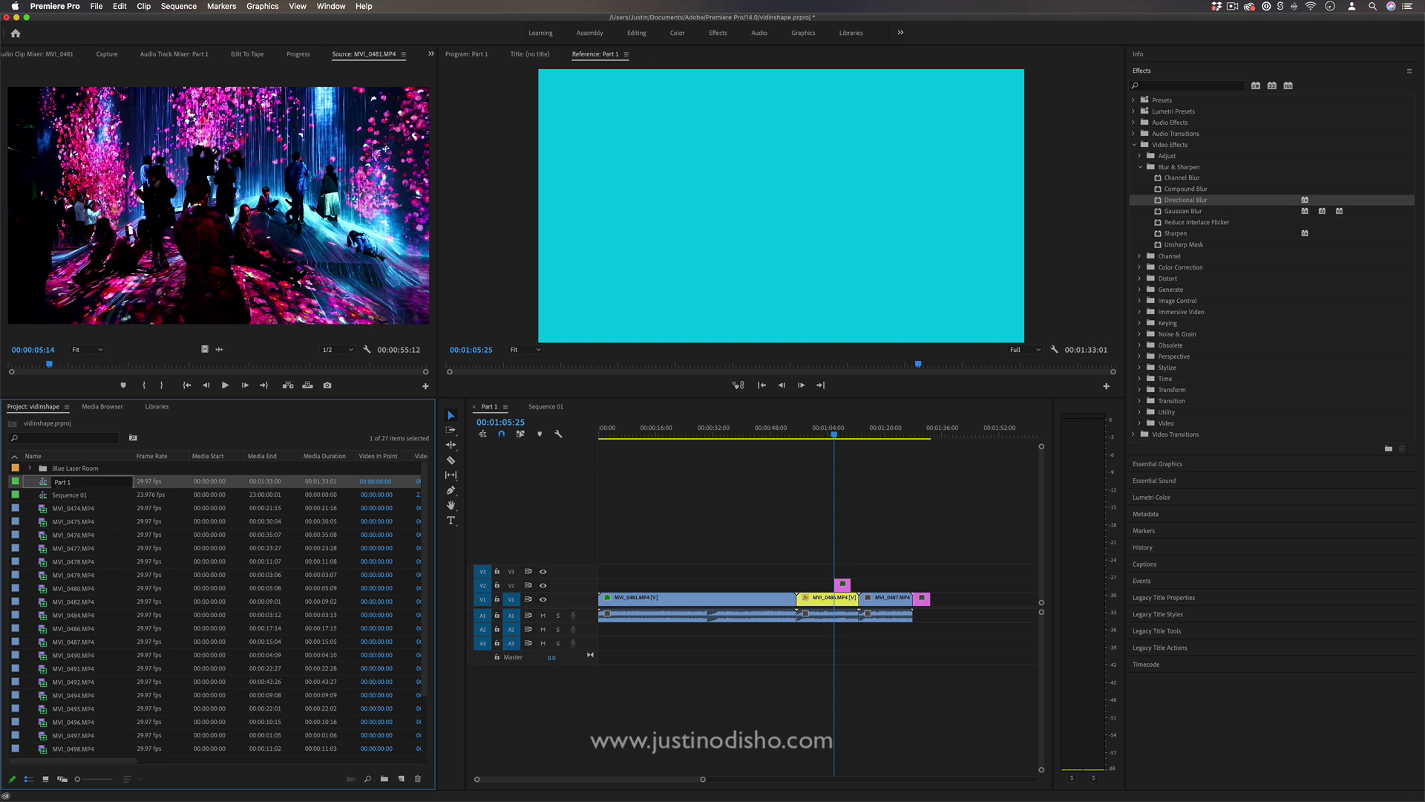
{"action": "type", "text": "Part 2"}
{"action": "key", "text": "Tab"}
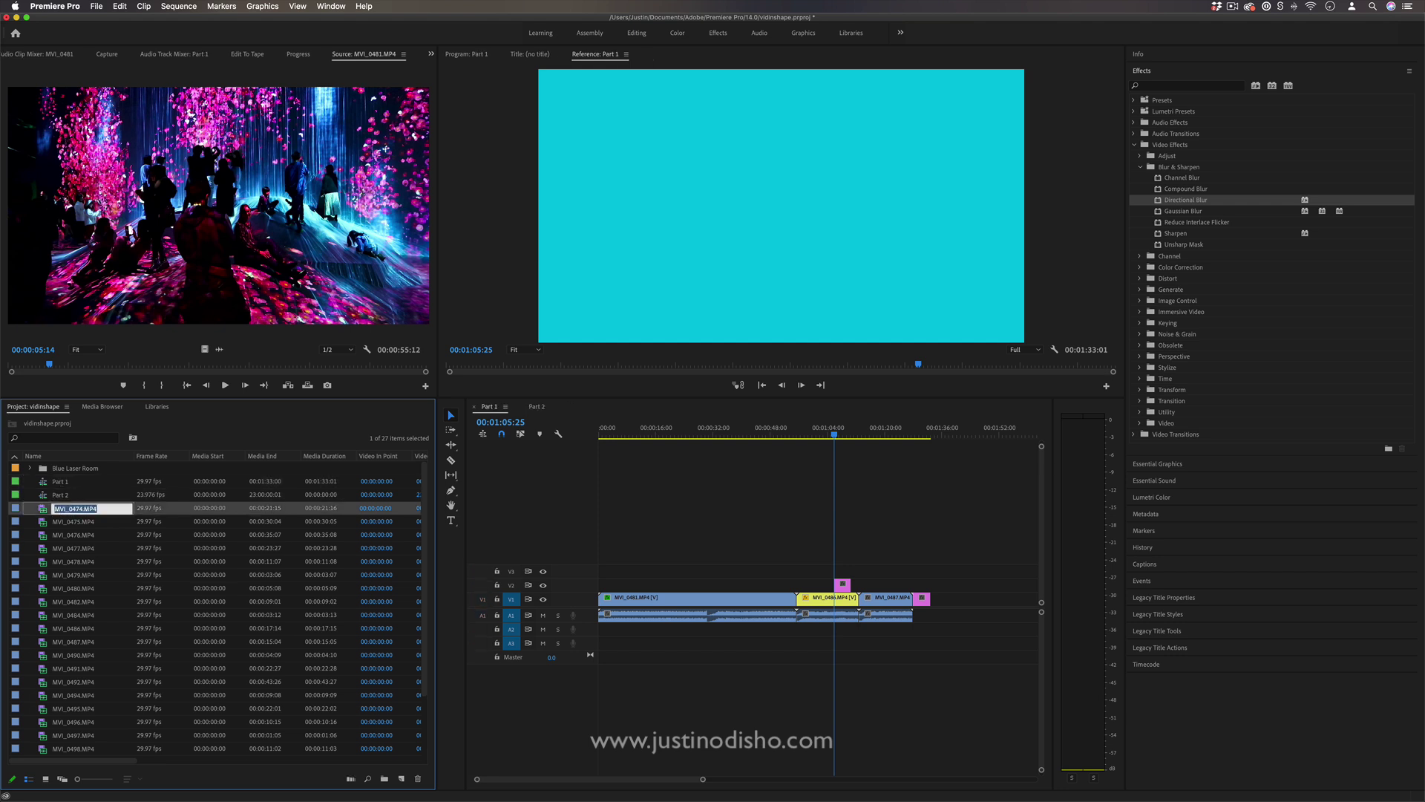
{"action": "left_click", "coordinate": [60, 482]}
{"action": "left_click", "coordinate": [60, 481]}
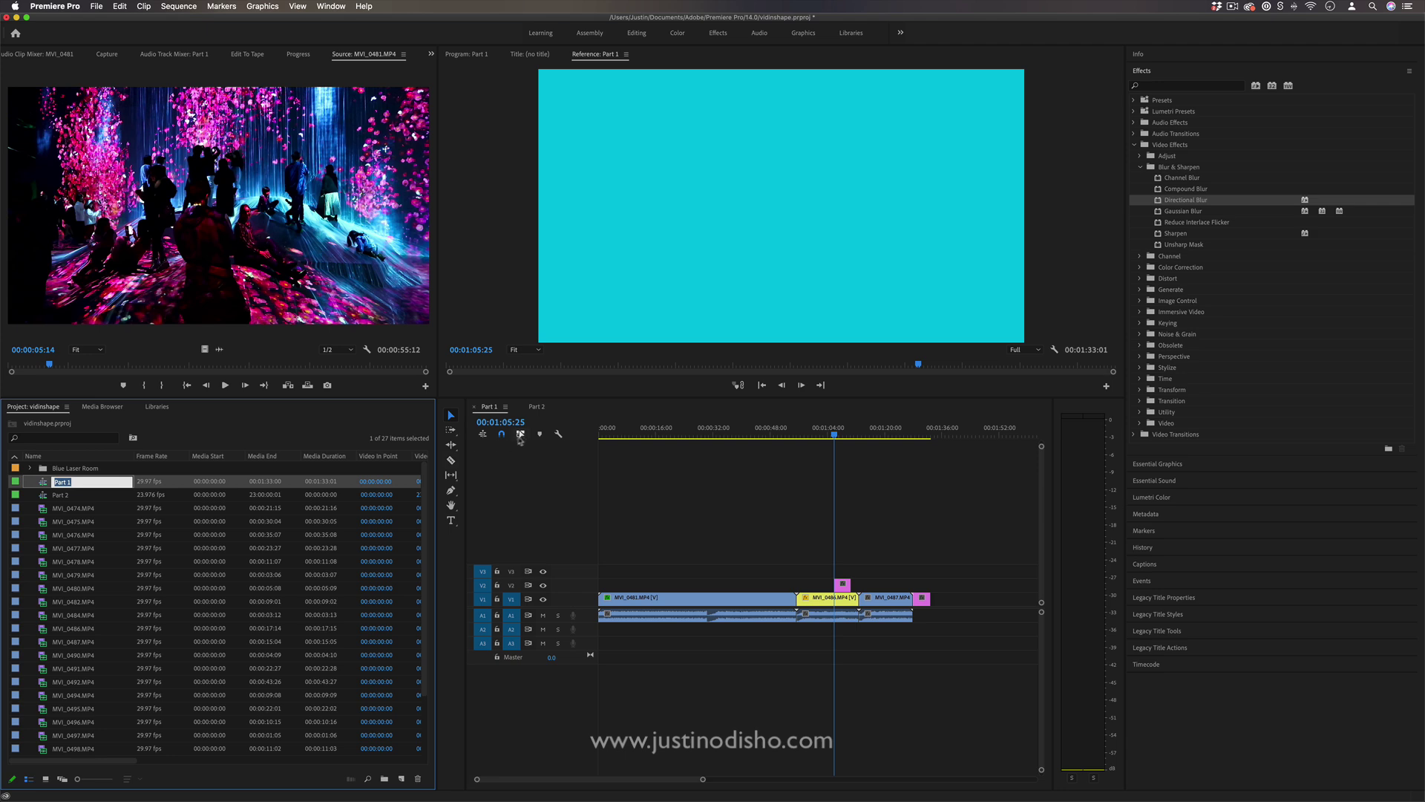
{"action": "left_click", "coordinate": [536, 407]}
Add MVI_0477.MP4 to Part 2's video track, keeping the existing sequence settings
{"action": "left_click_drag", "start_coordinate": [73, 548], "coordinate": [602, 605]}
{"action": "left_click", "coordinate": [788, 439]}
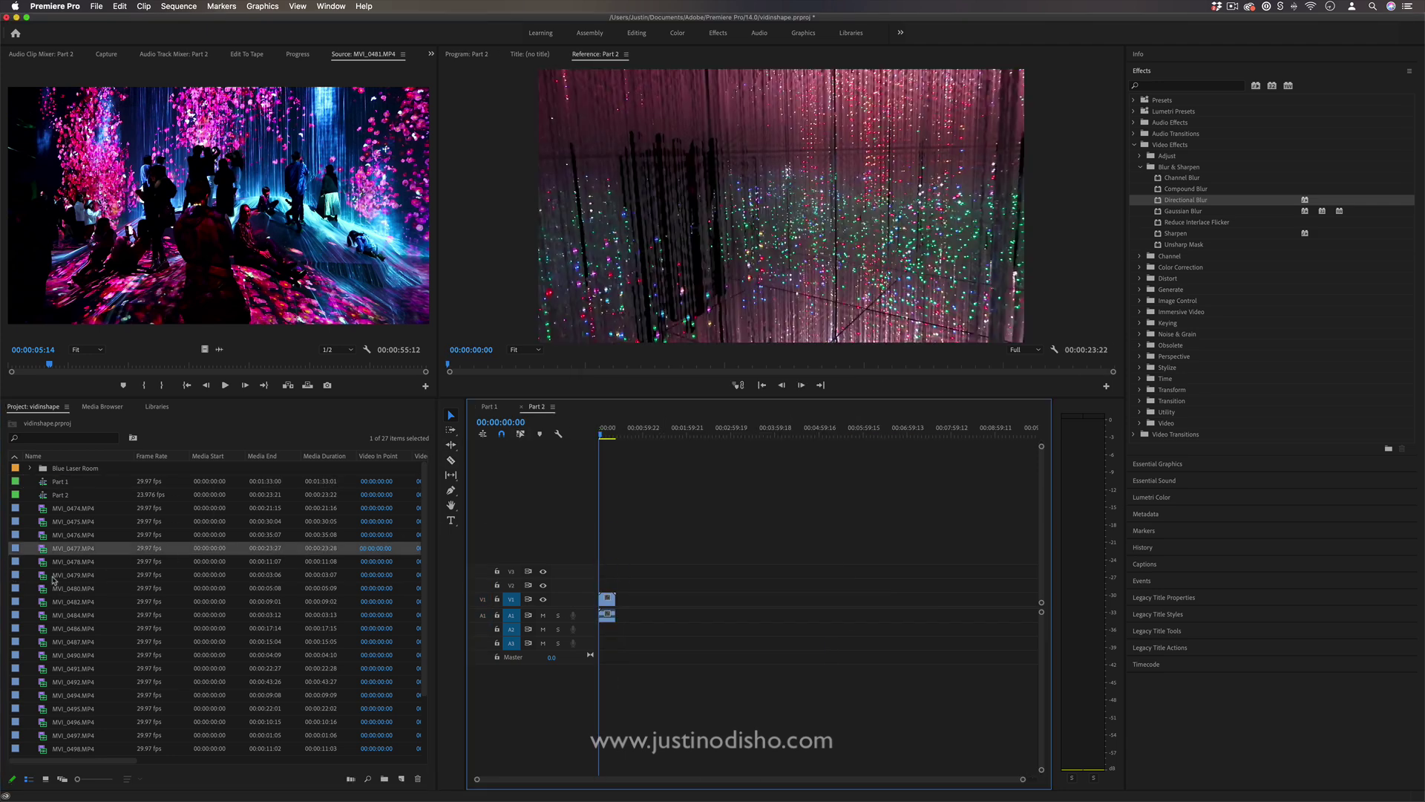
{"action": "left_click", "coordinate": [490, 407]}
{"action": "left_click", "coordinate": [537, 407]}
{"action": "left_click", "coordinate": [490, 407]}
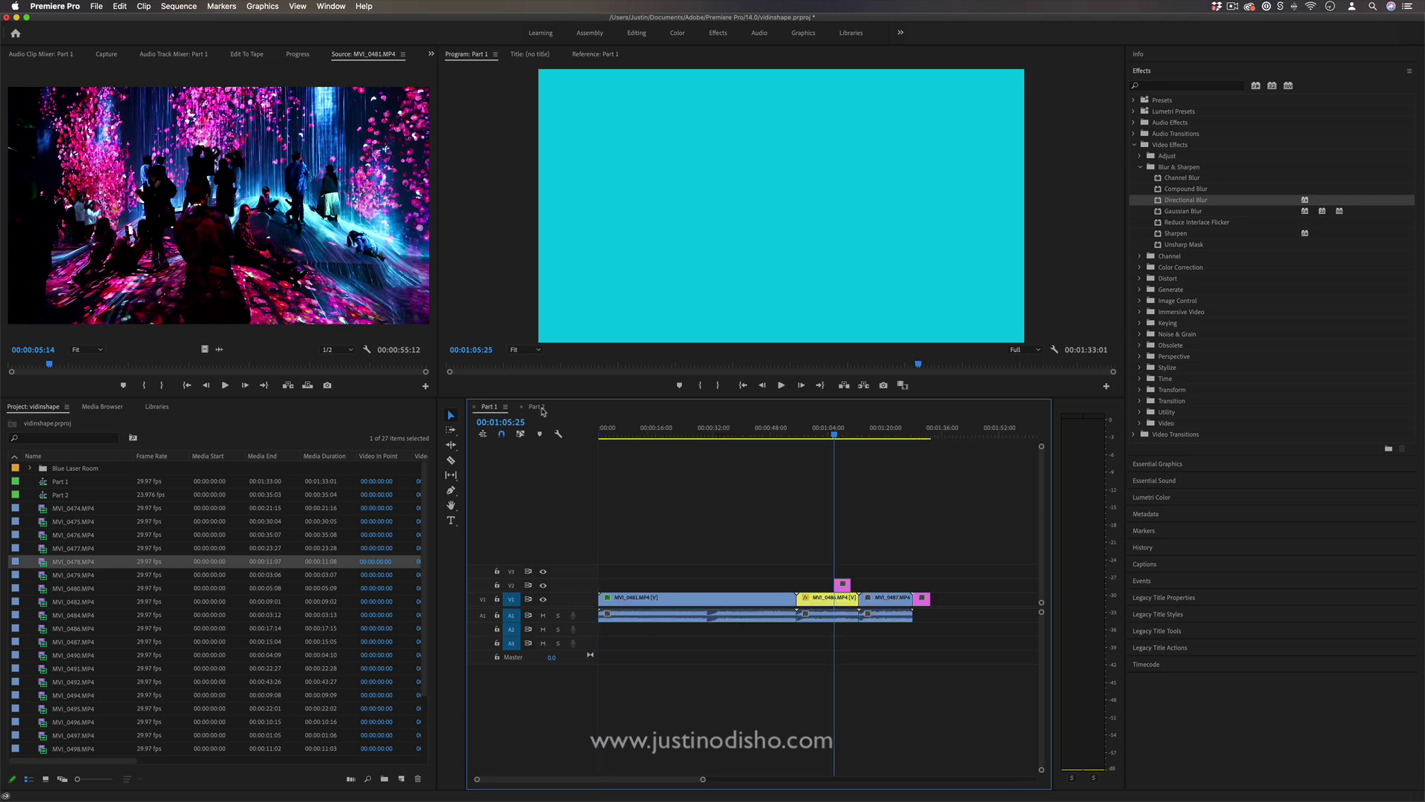
{"action": "left_click", "coordinate": [538, 407]}
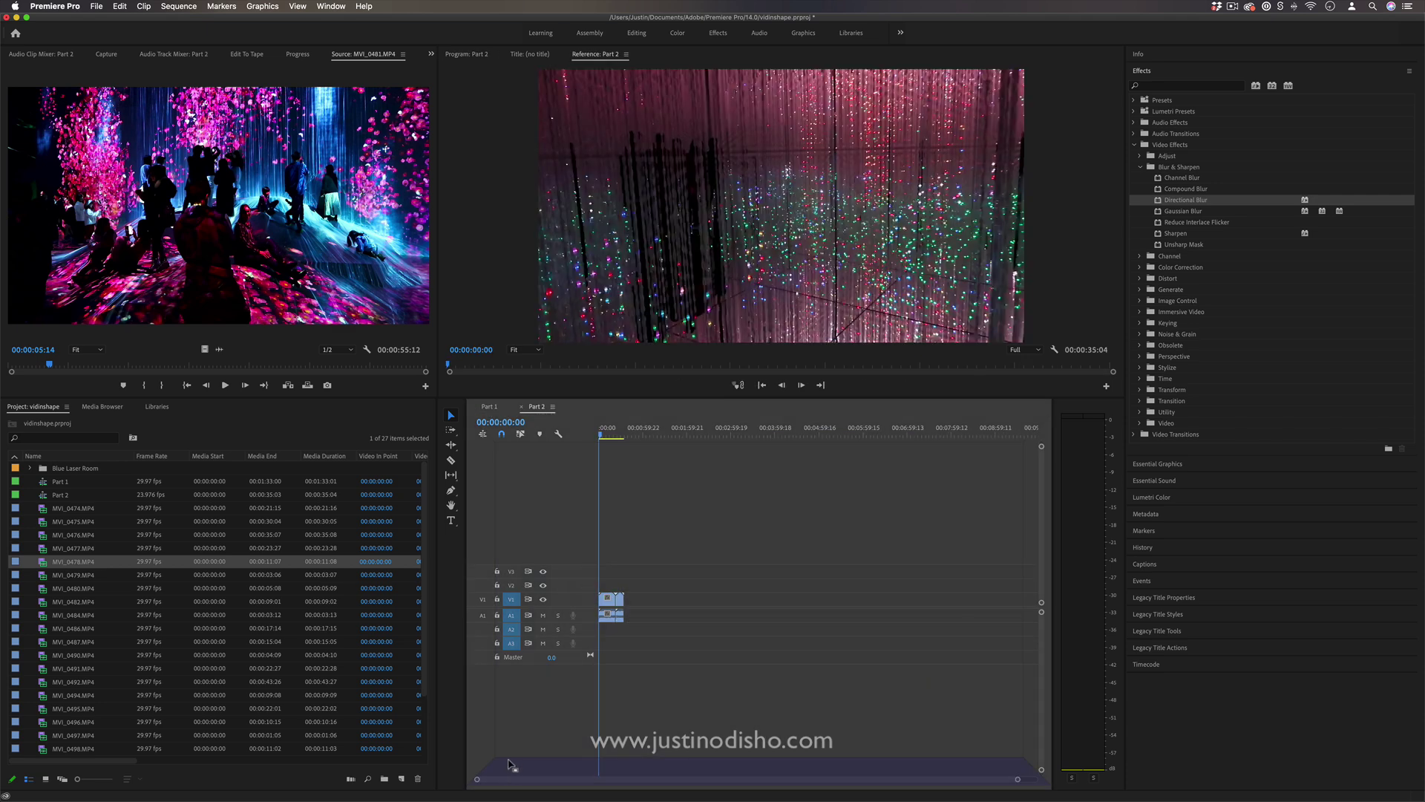
Dock Part 2 below Part 1, copy MVI_0486 and MVI_0487 into it, and create Sequence 02
{"action": "left_click_drag", "start_coordinate": [509, 774], "coordinate": [511, 776]}
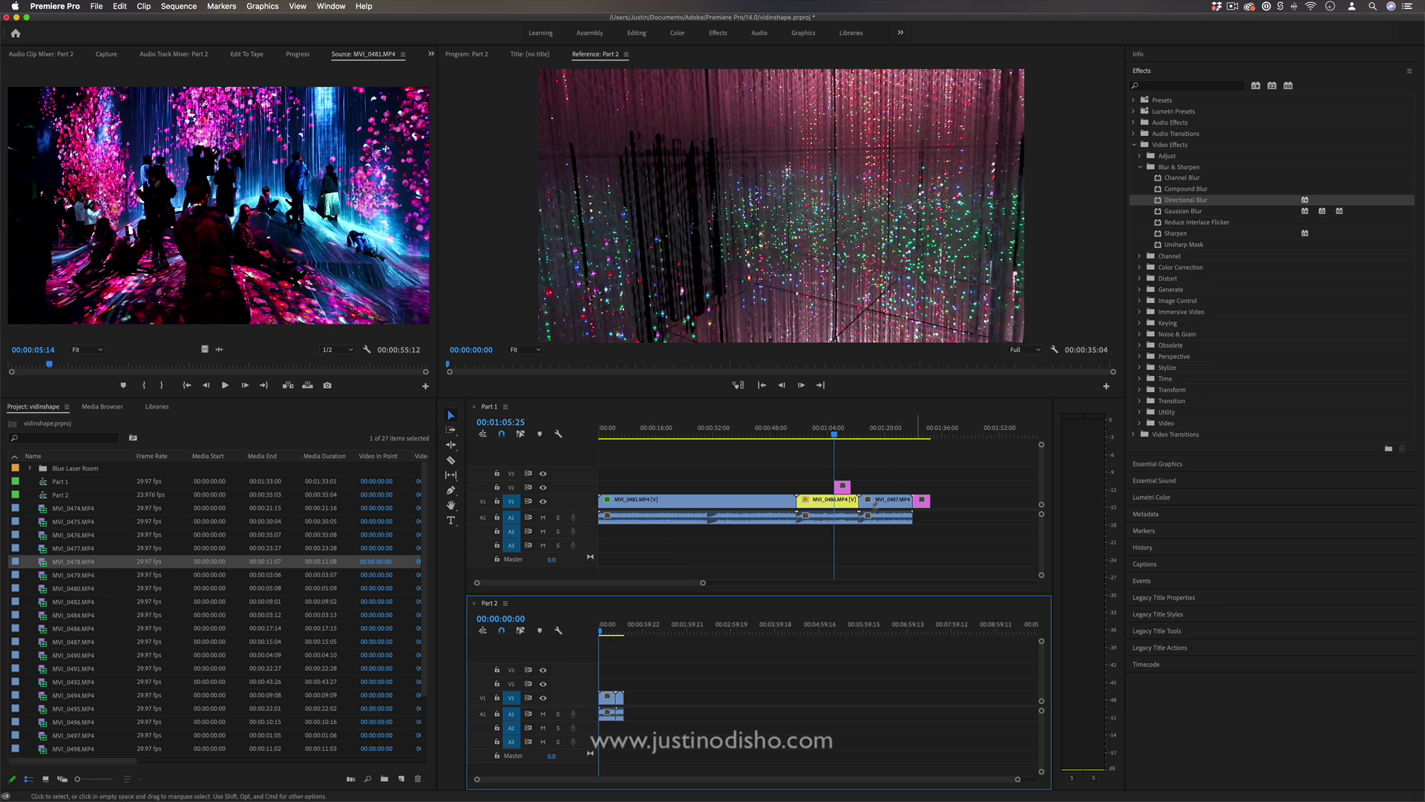
{"action": "left_click_drag", "start_coordinate": [875, 507], "coordinate": [640, 714]}
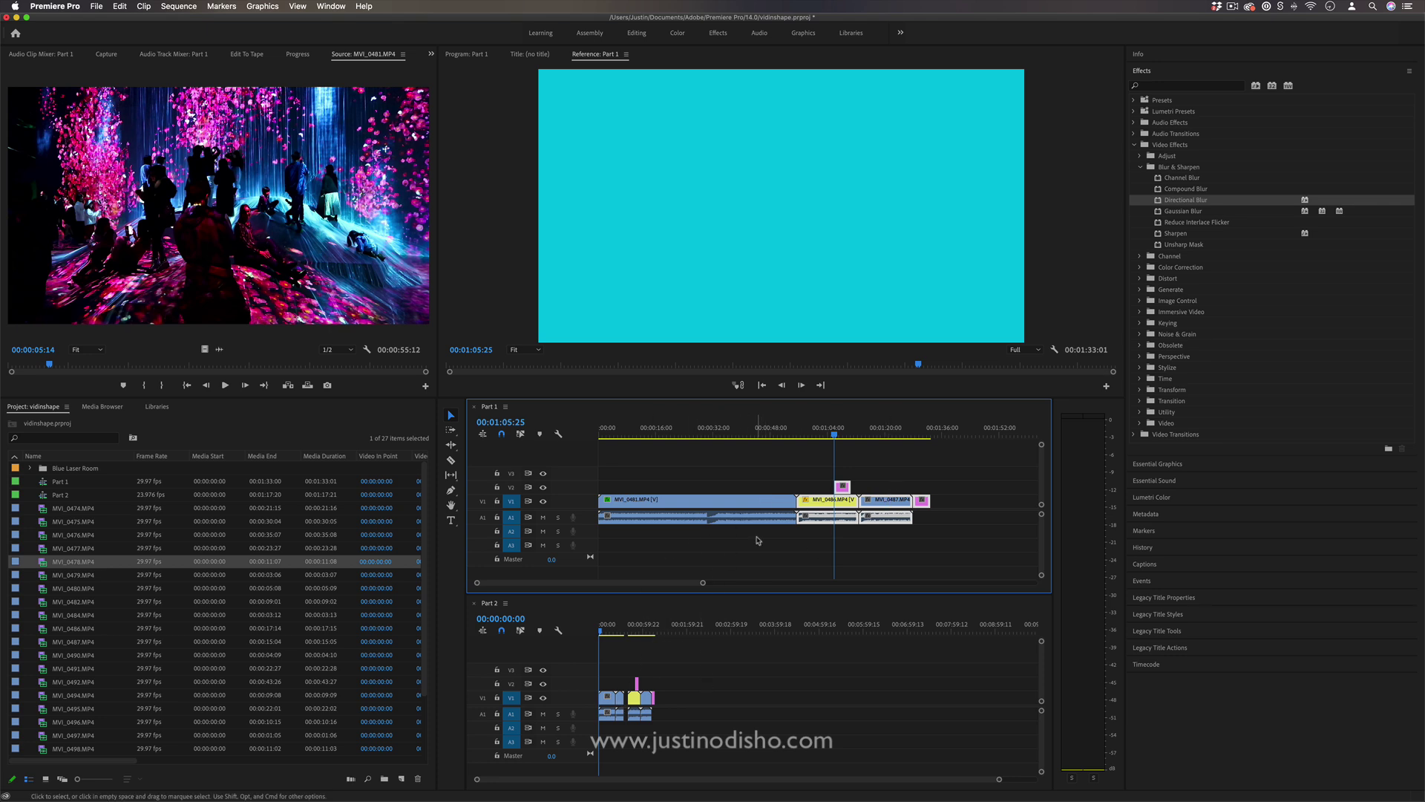
{"action": "key", "text": "super+n"}
{"action": "left_click_drag", "start_coordinate": [492, 605], "coordinate": [540, 410]}
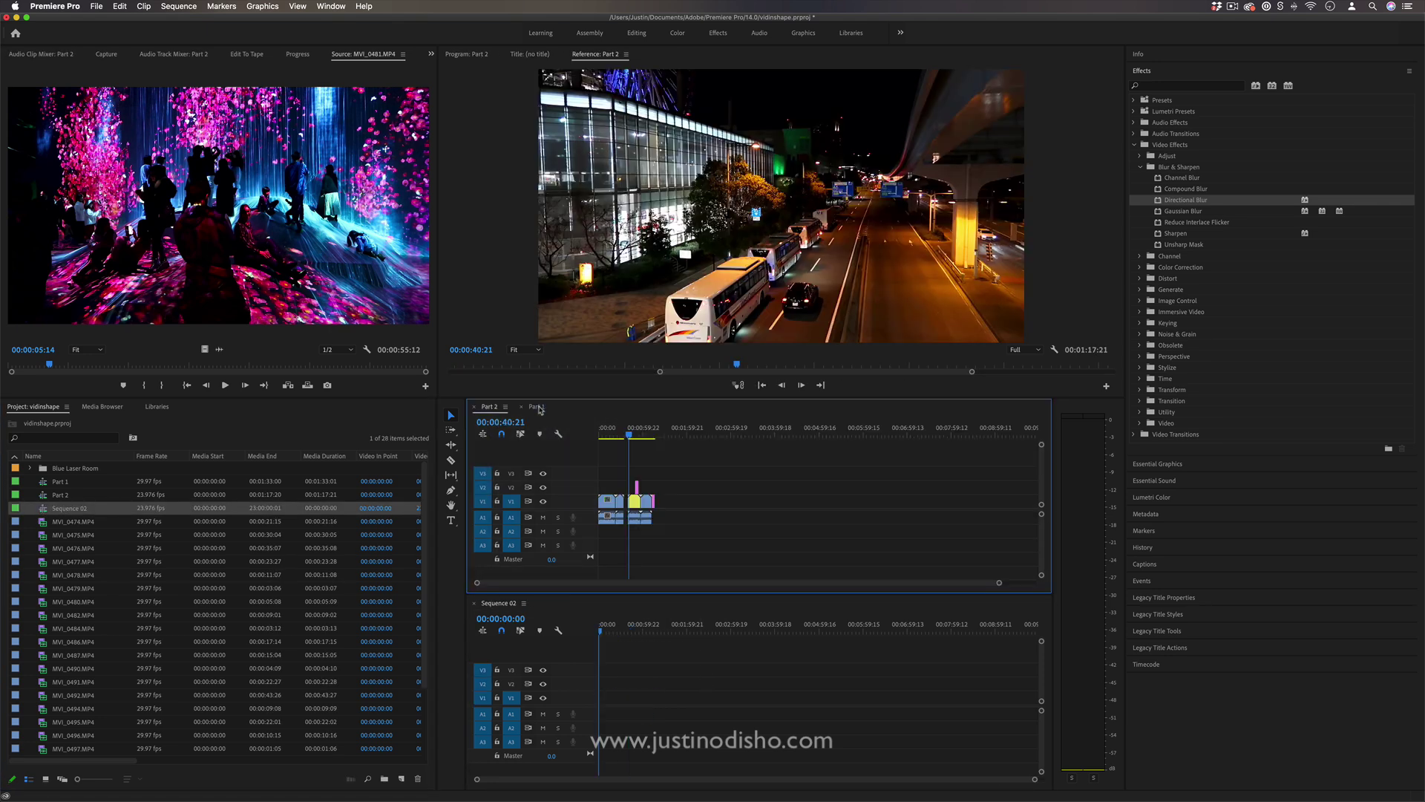
{"action": "left_click", "coordinate": [535, 407]}
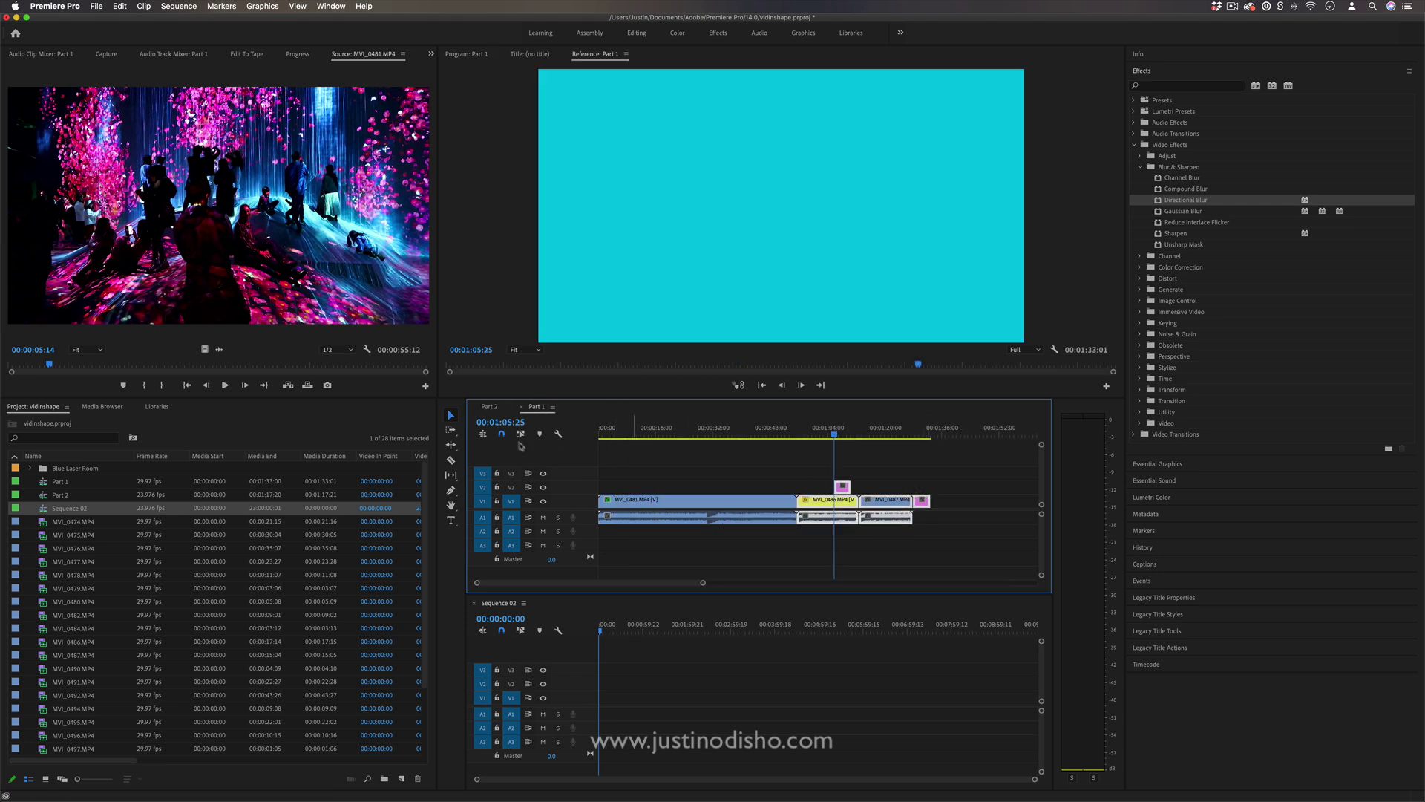
Place Part 2 and then Part 1 into Sequence 02, keeping existing sequence settings
{"action": "left_click", "coordinate": [603, 637]}
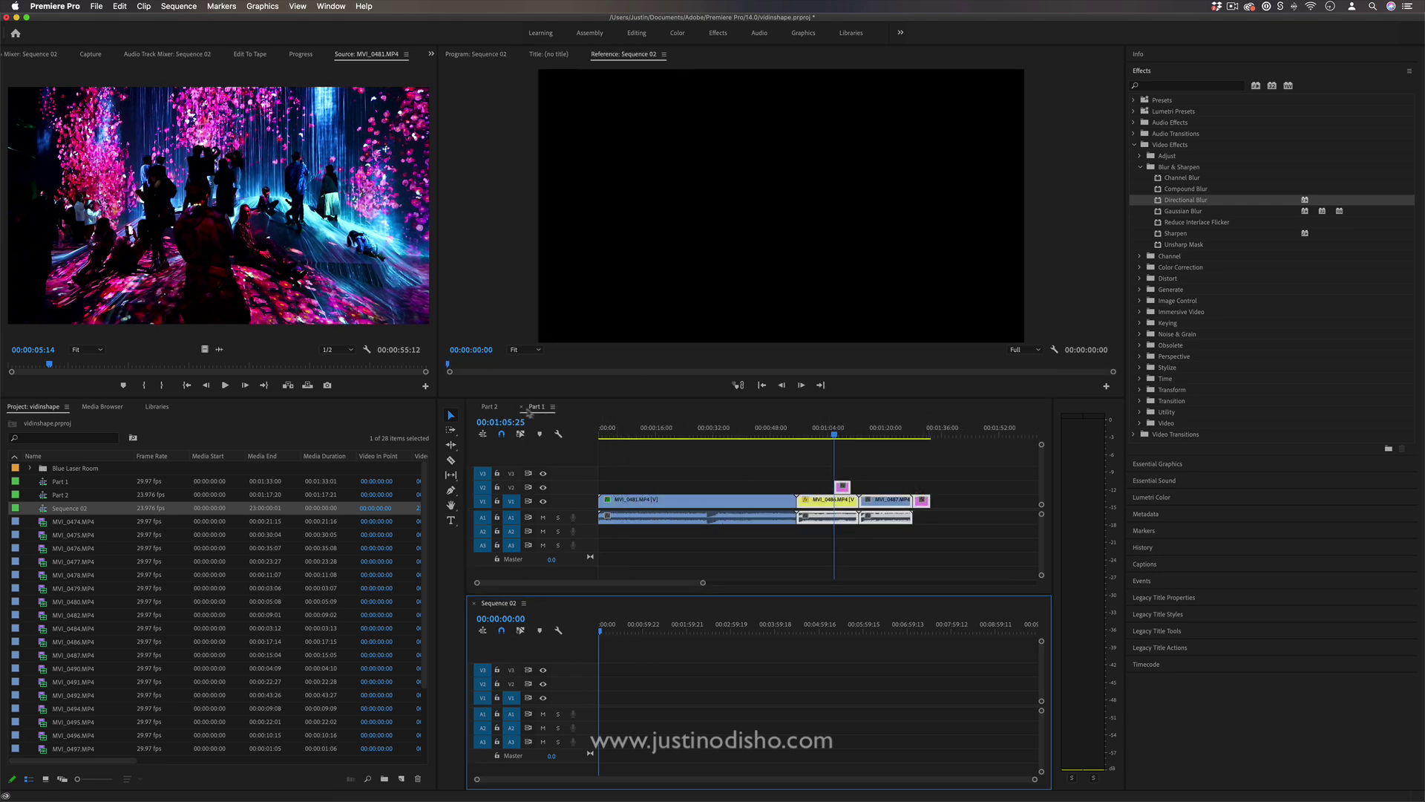
{"action": "left_click", "coordinate": [65, 495]}
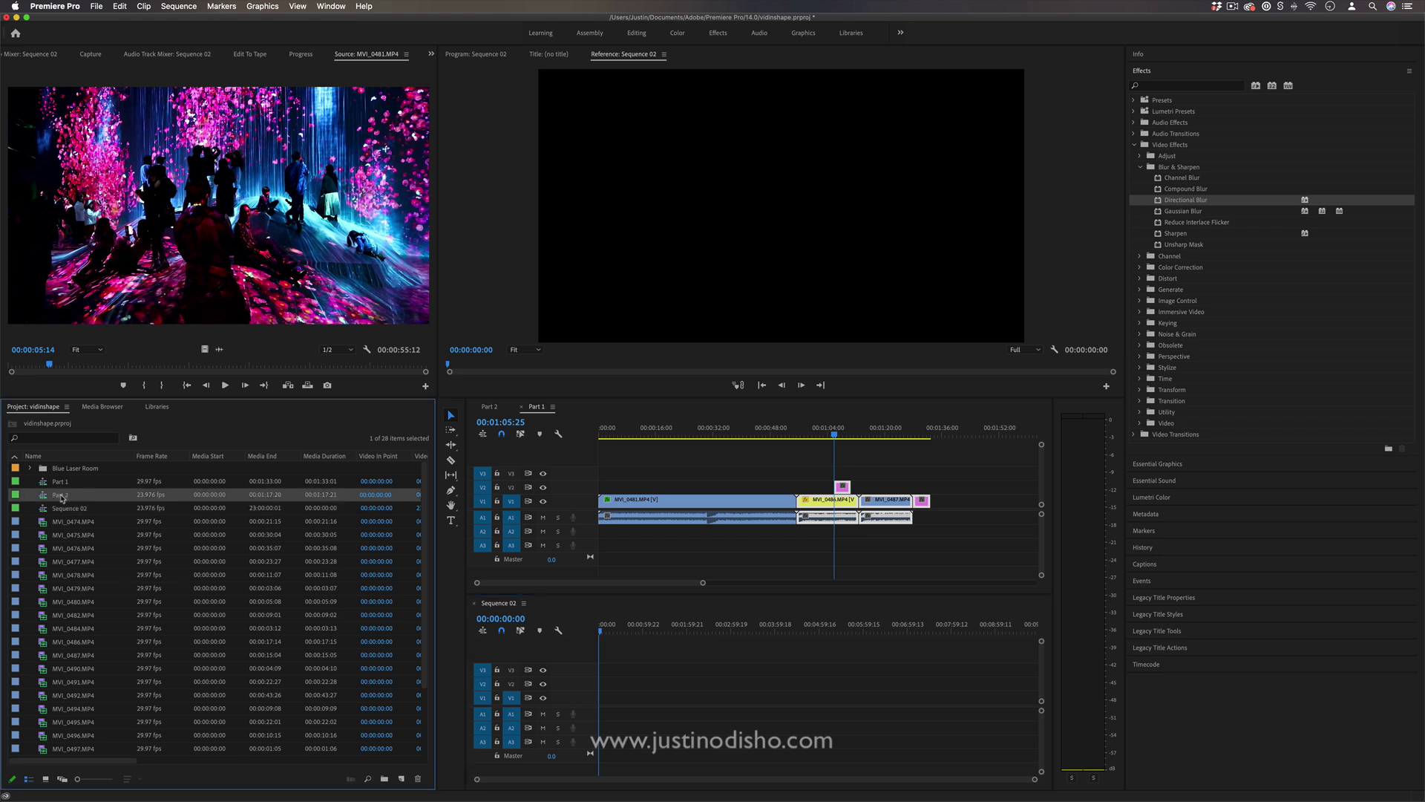
{"action": "left_click_drag", "start_coordinate": [62, 497], "coordinate": [603, 653]}
{"action": "left_click_drag", "start_coordinate": [609, 708], "coordinate": [609, 709]}
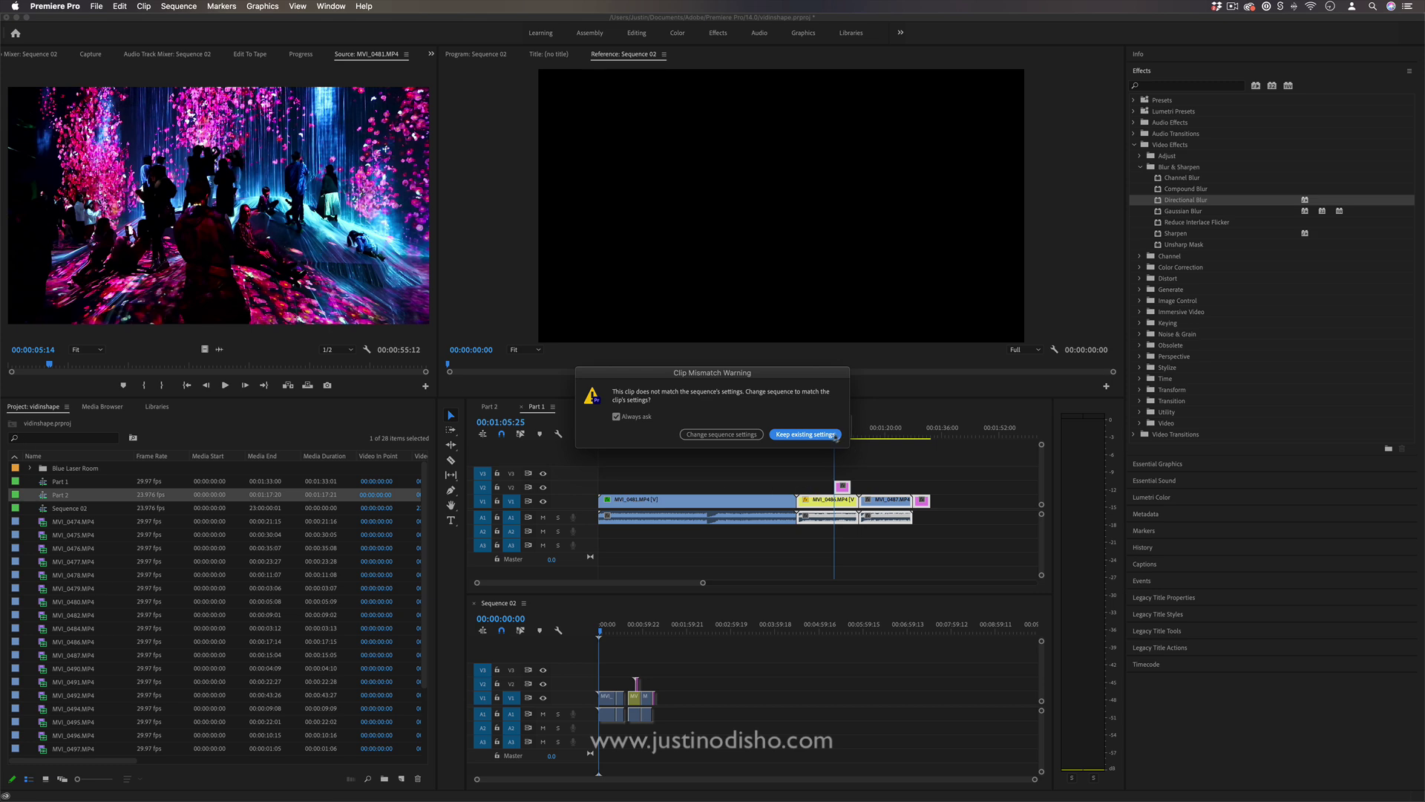
{"action": "left_click", "coordinate": [808, 438]}
{"action": "left_click_drag", "start_coordinate": [67, 481], "coordinate": [708, 711]}
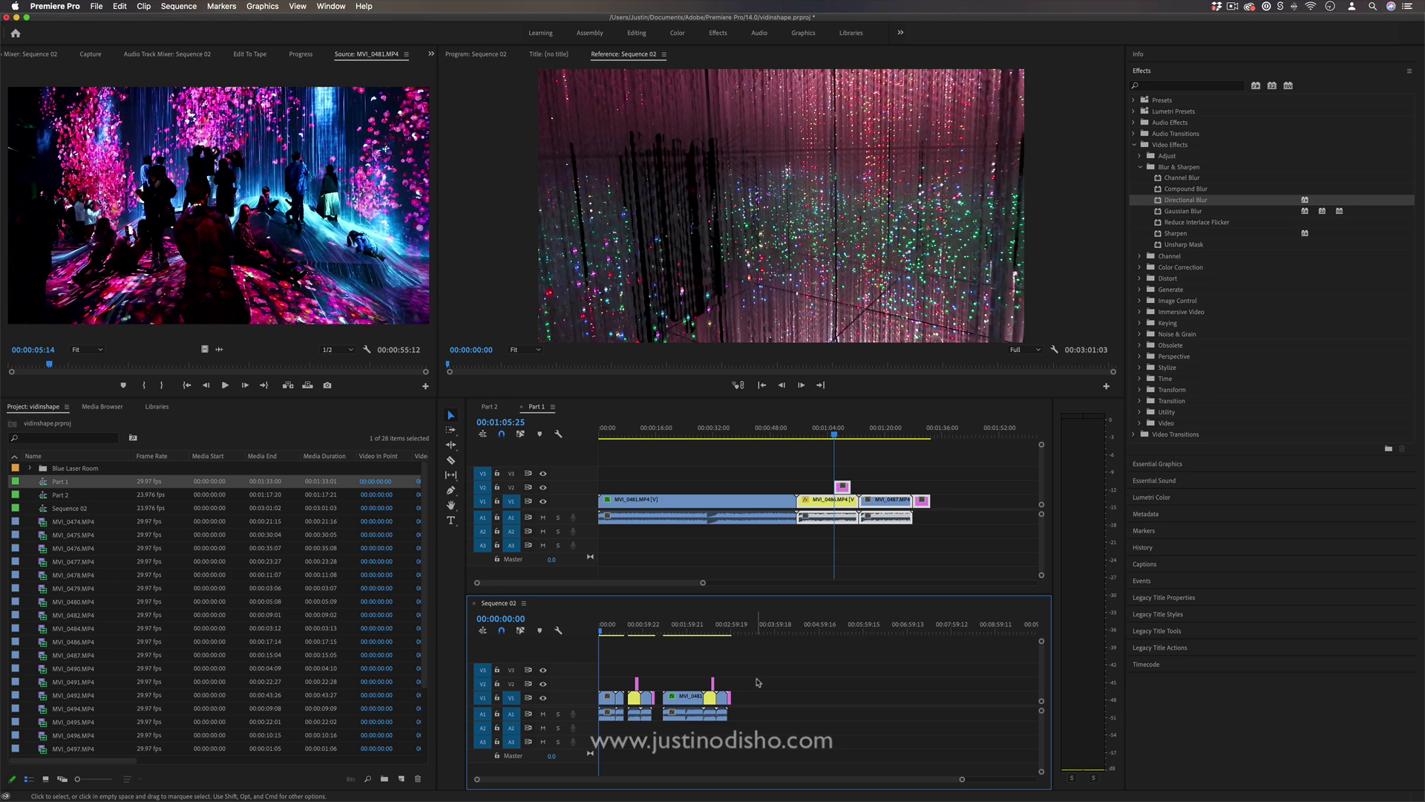
Nest all of Part 1's clips into 'Nested Sequence 01' and open it to view its clips
{"action": "left_click", "coordinate": [972, 469]}
{"action": "left_click_drag", "start_coordinate": [992, 462], "coordinate": [682, 508]}
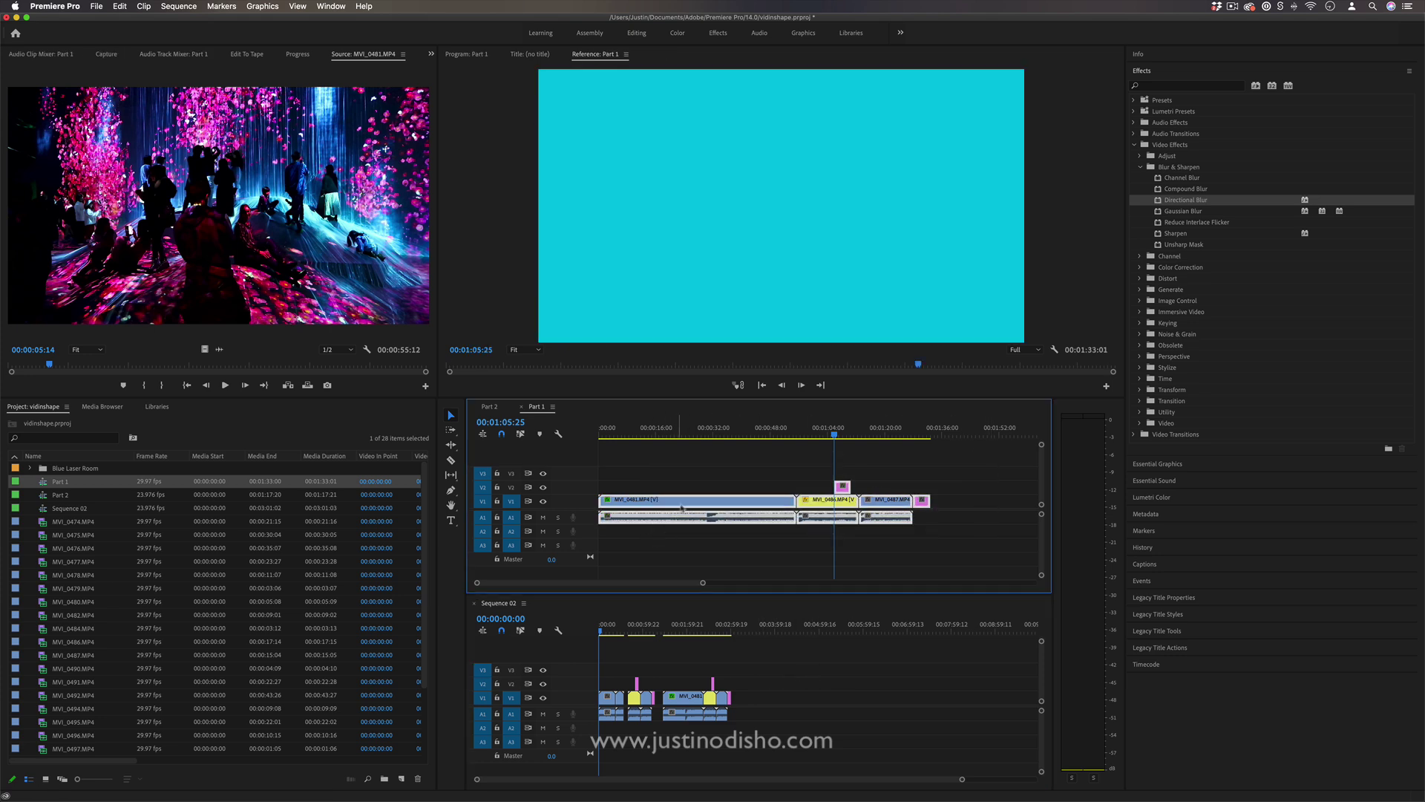
{"action": "right_click", "coordinate": [681, 508]}
{"action": "left_click", "coordinate": [726, 522]}
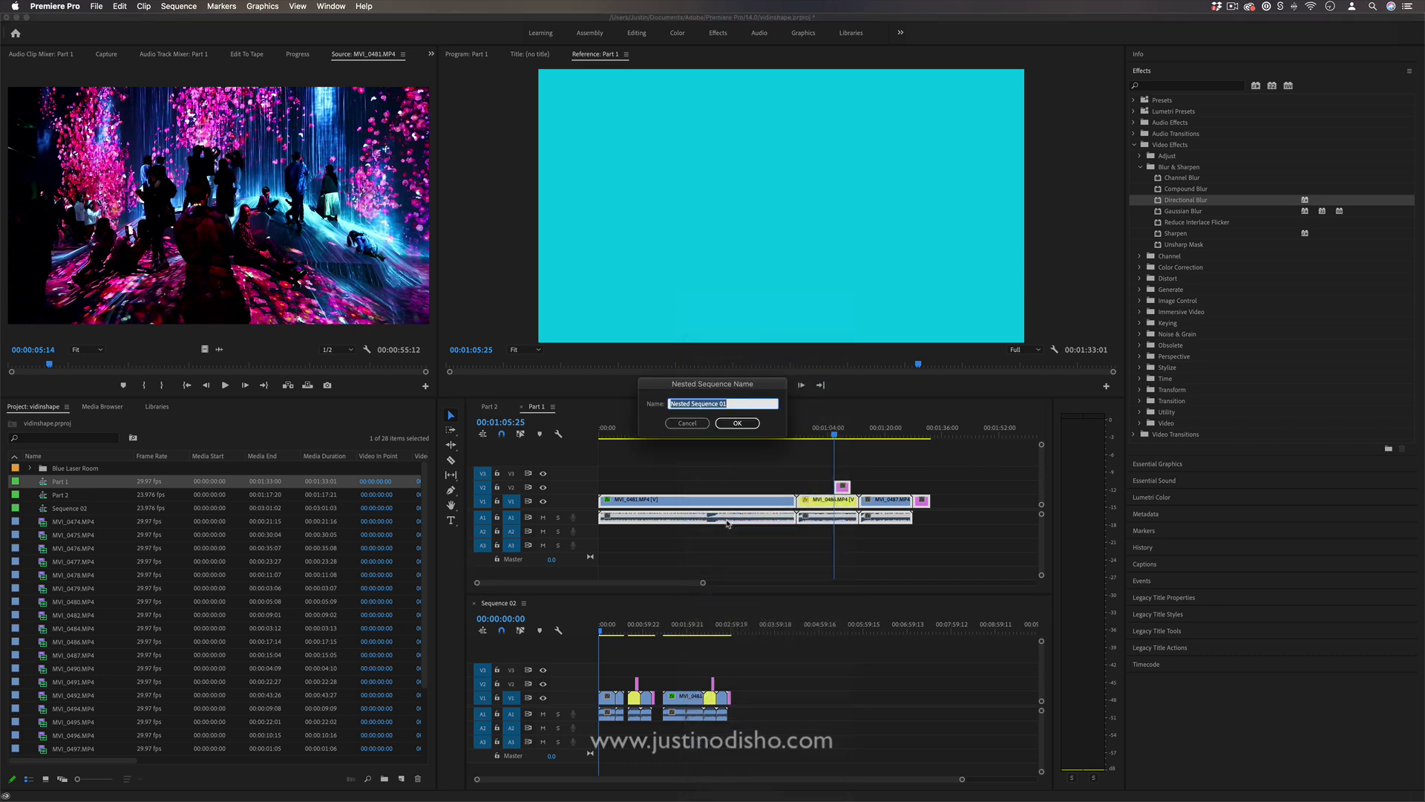
{"action": "key", "text": "Return"}
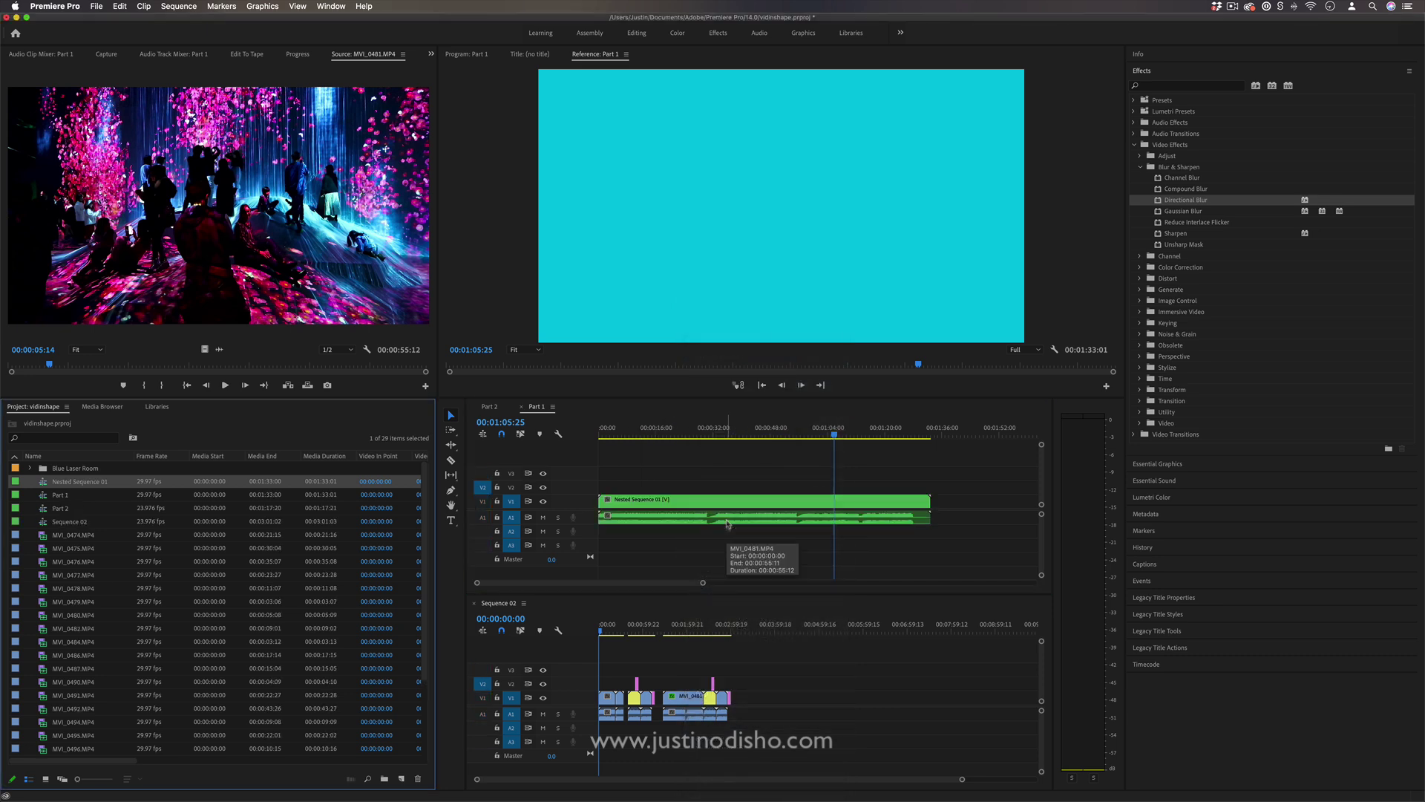
{"action": "mouse_move", "coordinate": [668, 482]}
{"action": "left_mouse_down"}
{"action": "mouse_move", "coordinate": [839, 564]}
{"action": "mouse_move", "coordinate": [671, 484]}
{"action": "left_mouse_up"}
{"action": "left_click", "coordinate": [83, 524]}
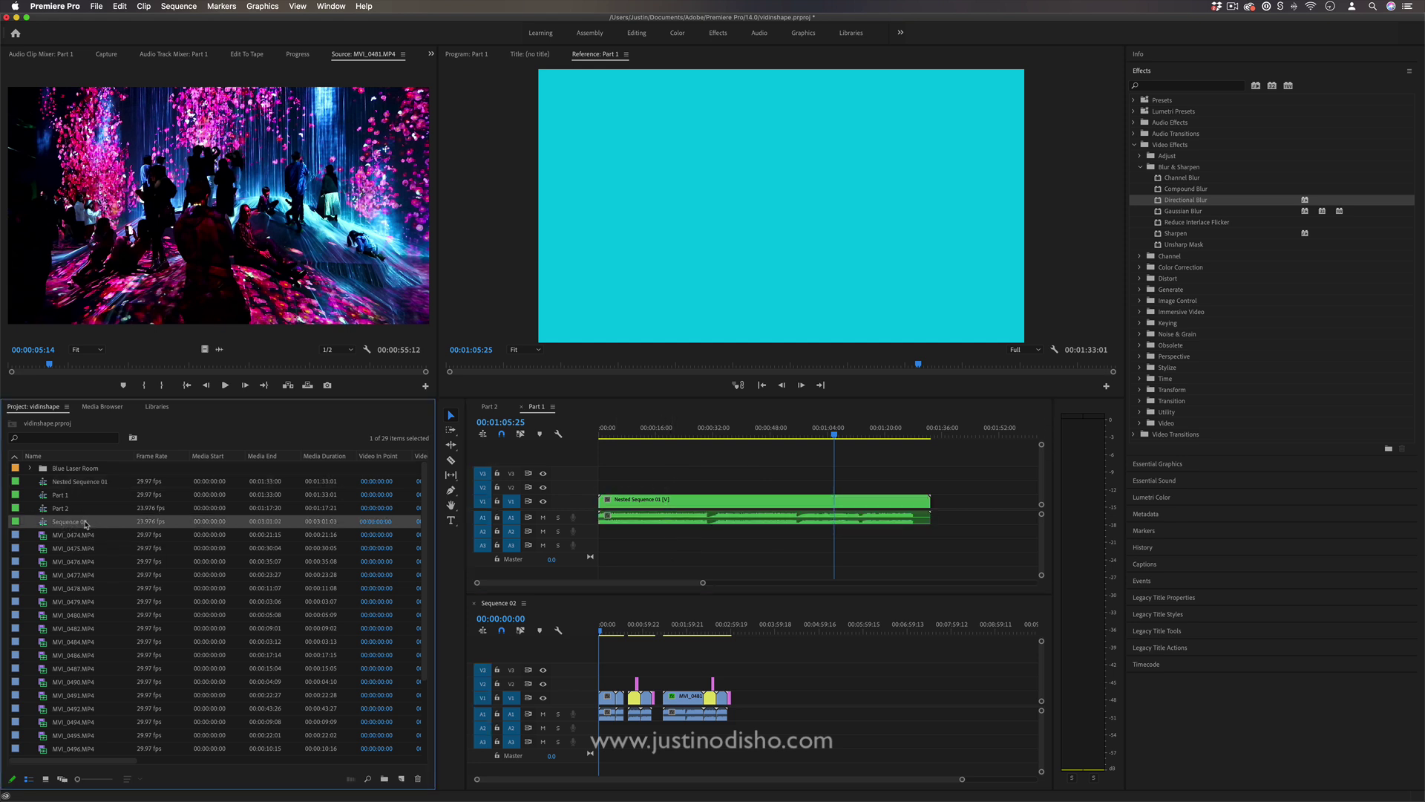
{"action": "double_click", "coordinate": [745, 505]}
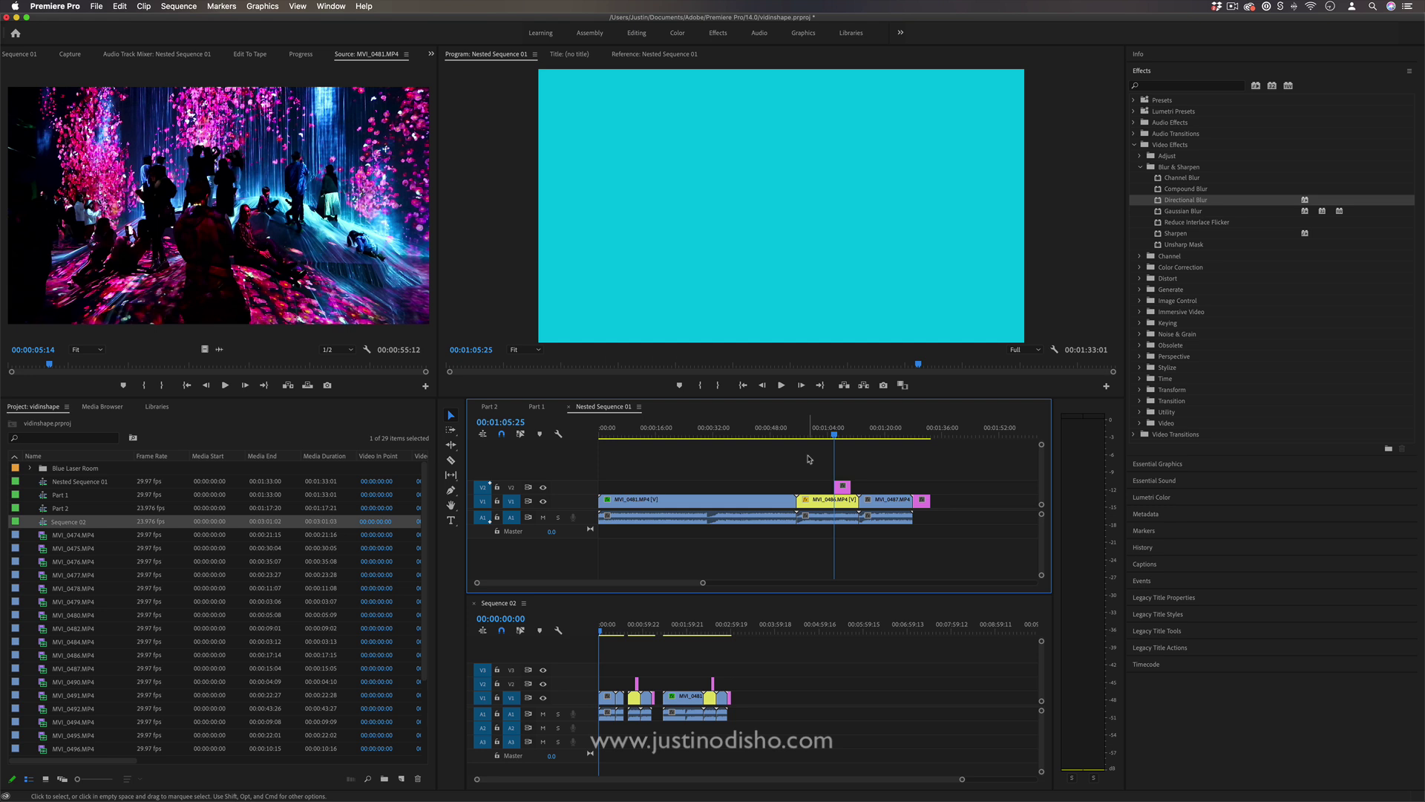
Shift the nested clip slightly later in Part 1 and speed it up to about 200%
{"action": "left_click", "coordinate": [536, 407]}
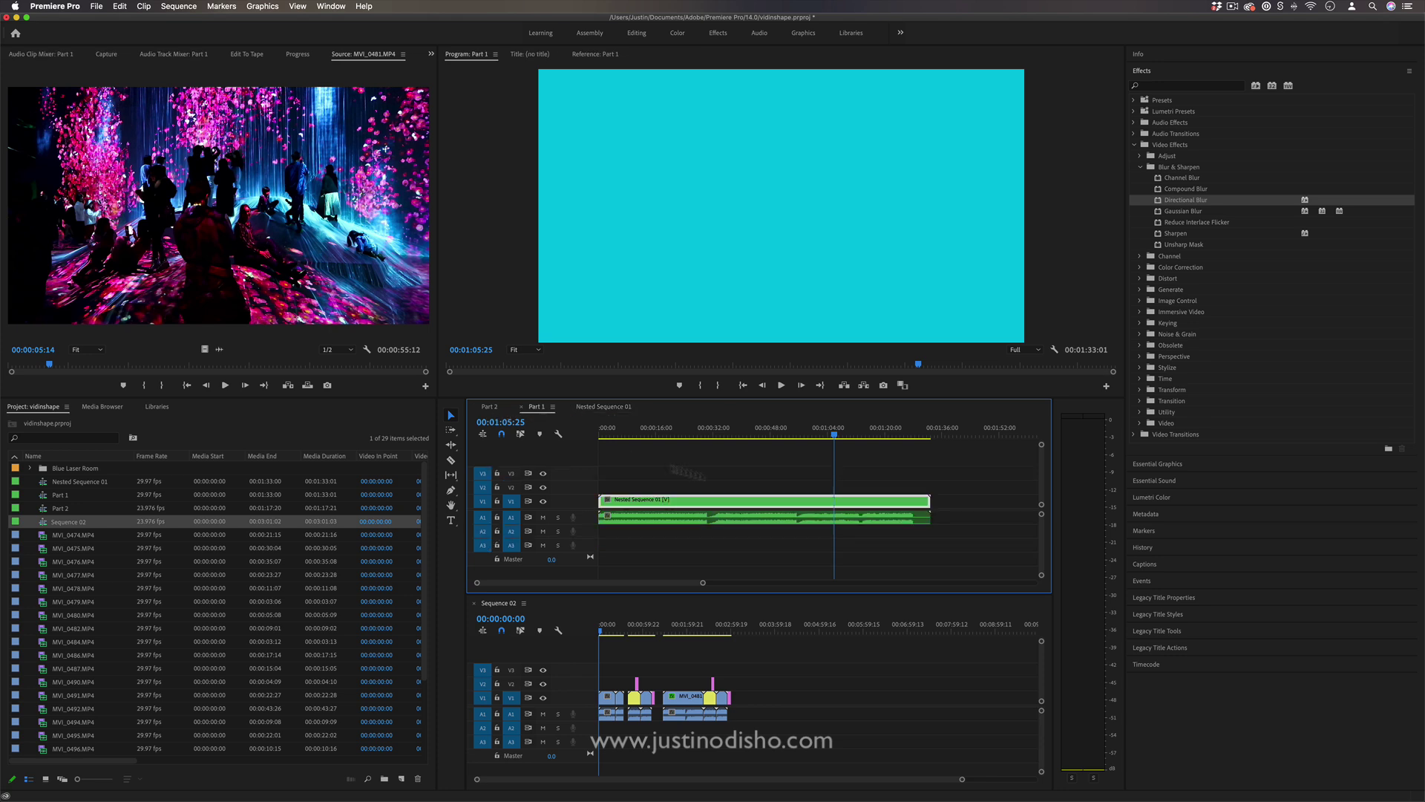
{"action": "left_click_drag", "start_coordinate": [739, 507], "coordinate": [793, 507]}
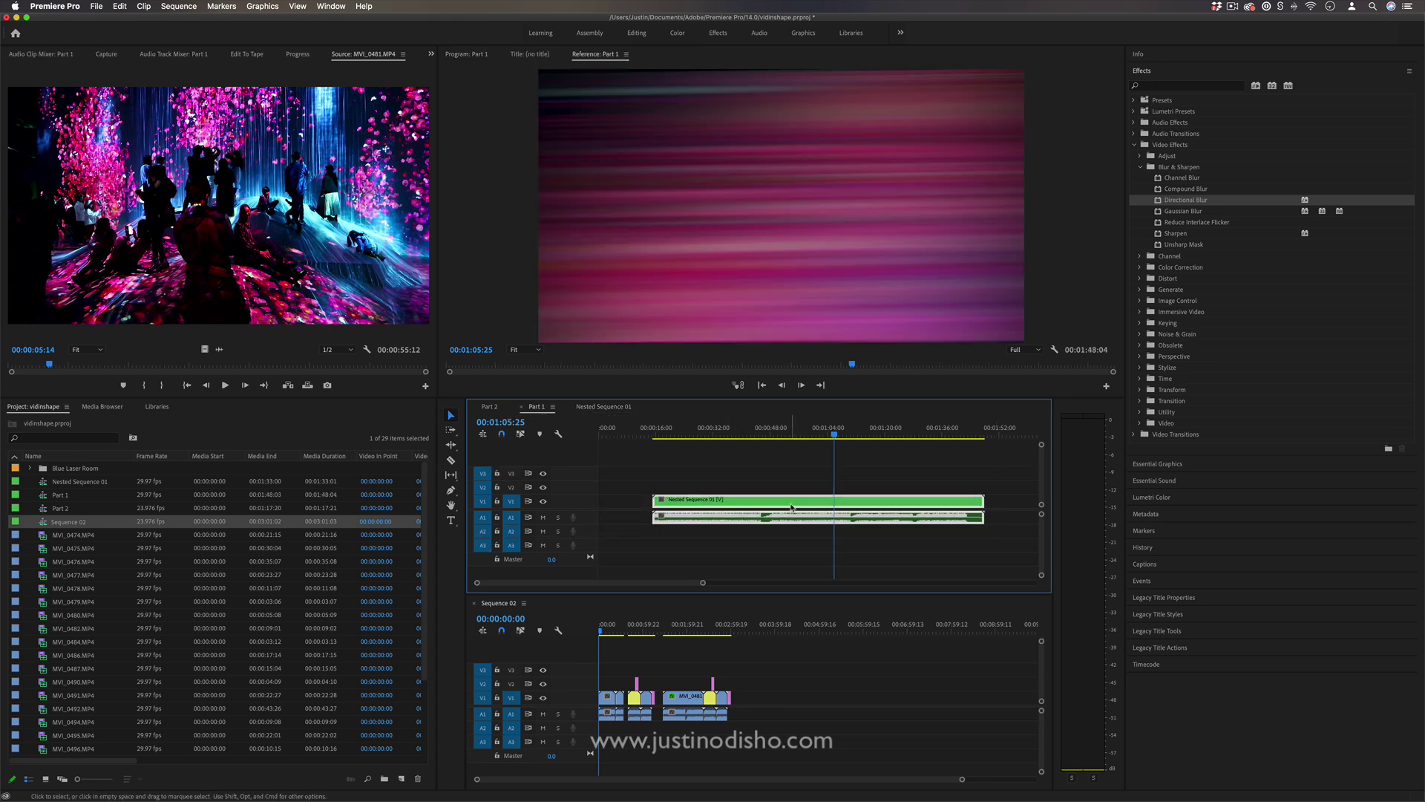
{"action": "right_click", "coordinate": [794, 505]}
{"action": "left_click", "coordinate": [827, 556]}
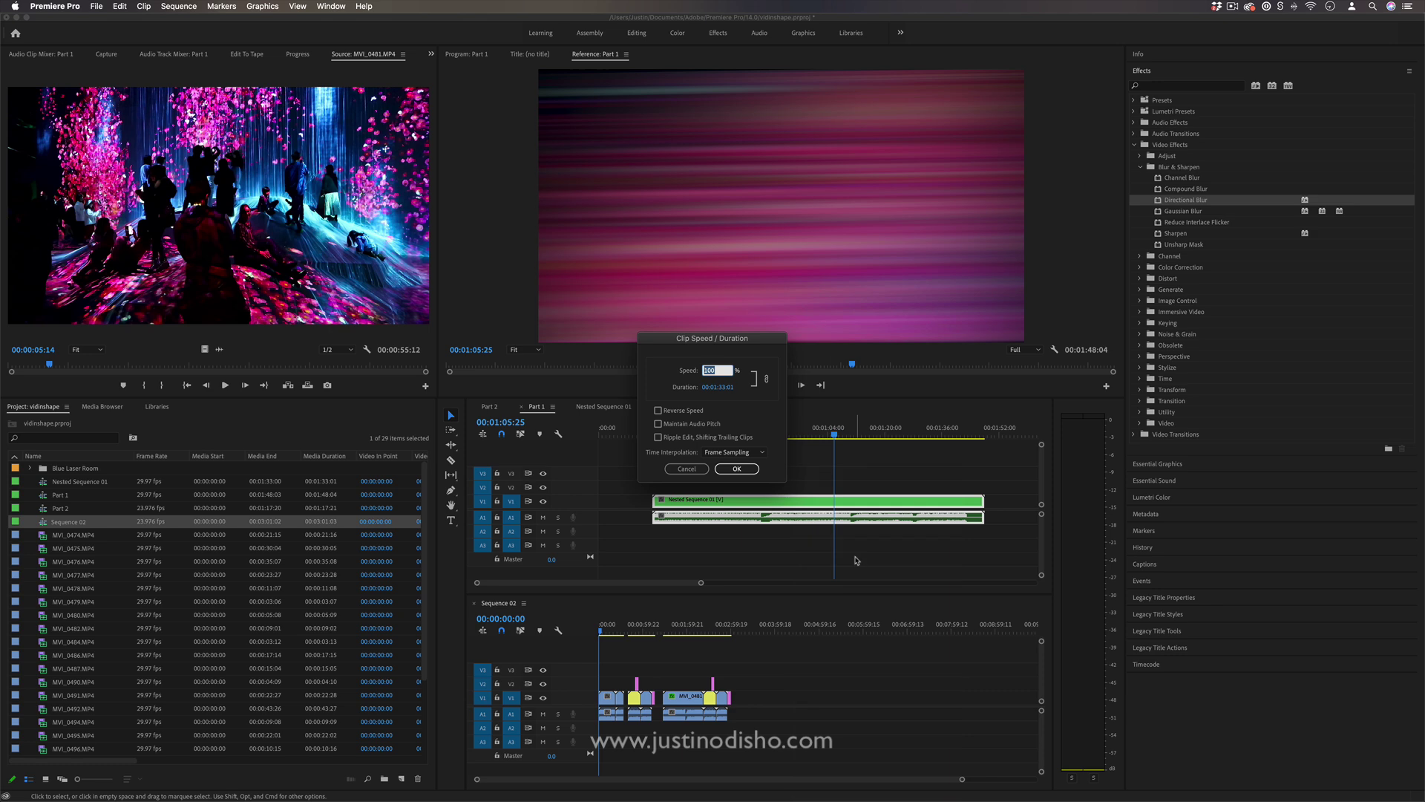
{"action": "type", "text": "50"}
{"action": "key", "text": "Return"}
{"action": "left_click", "coordinate": [58, 440]}
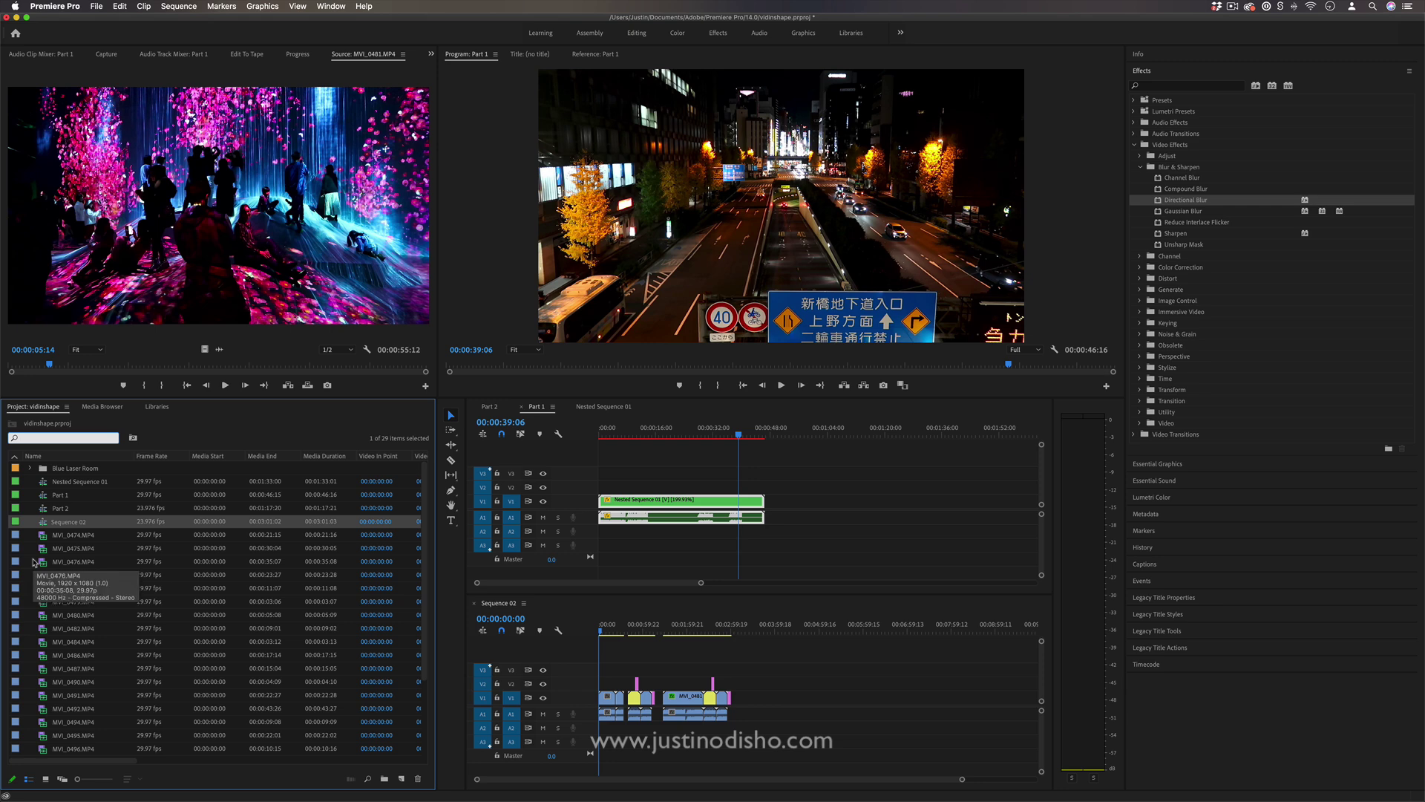
Filter project items by 'sequence', trying Icon and Freeform views before returning to List view
{"action": "type", "text": "sequence"}
{"action": "left_click", "coordinate": [45, 778]}
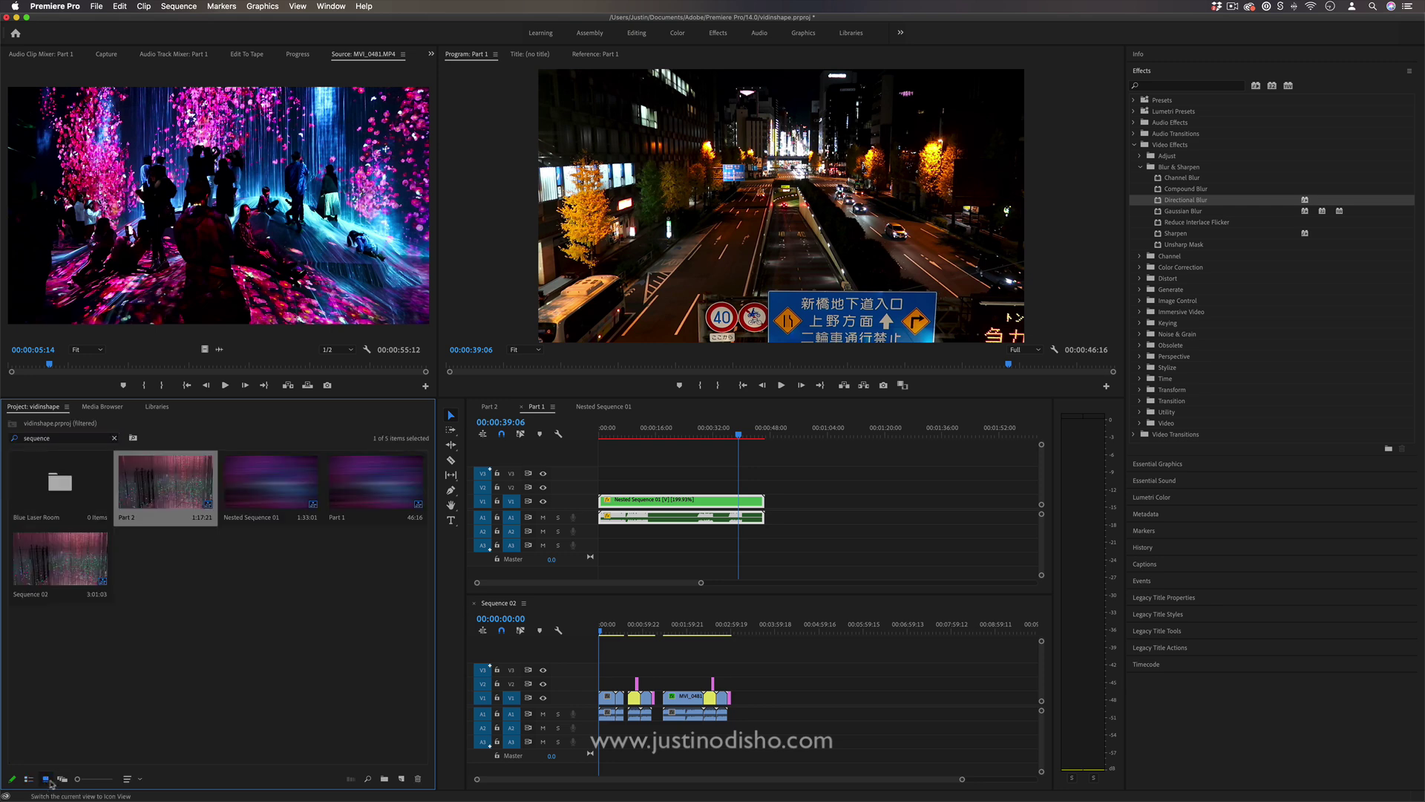
{"action": "left_click", "coordinate": [63, 779]}
{"action": "key", "text": "super+Page_Up"}
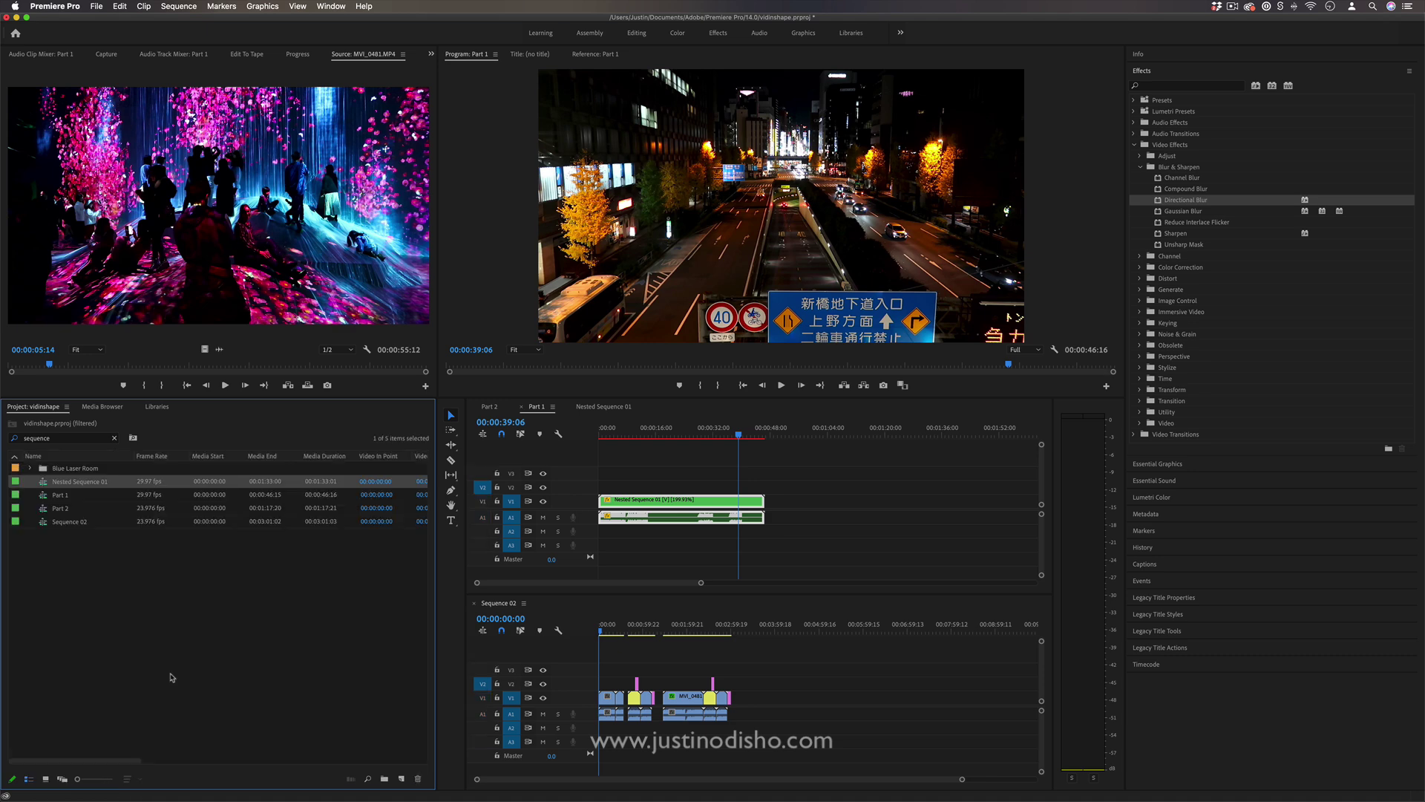